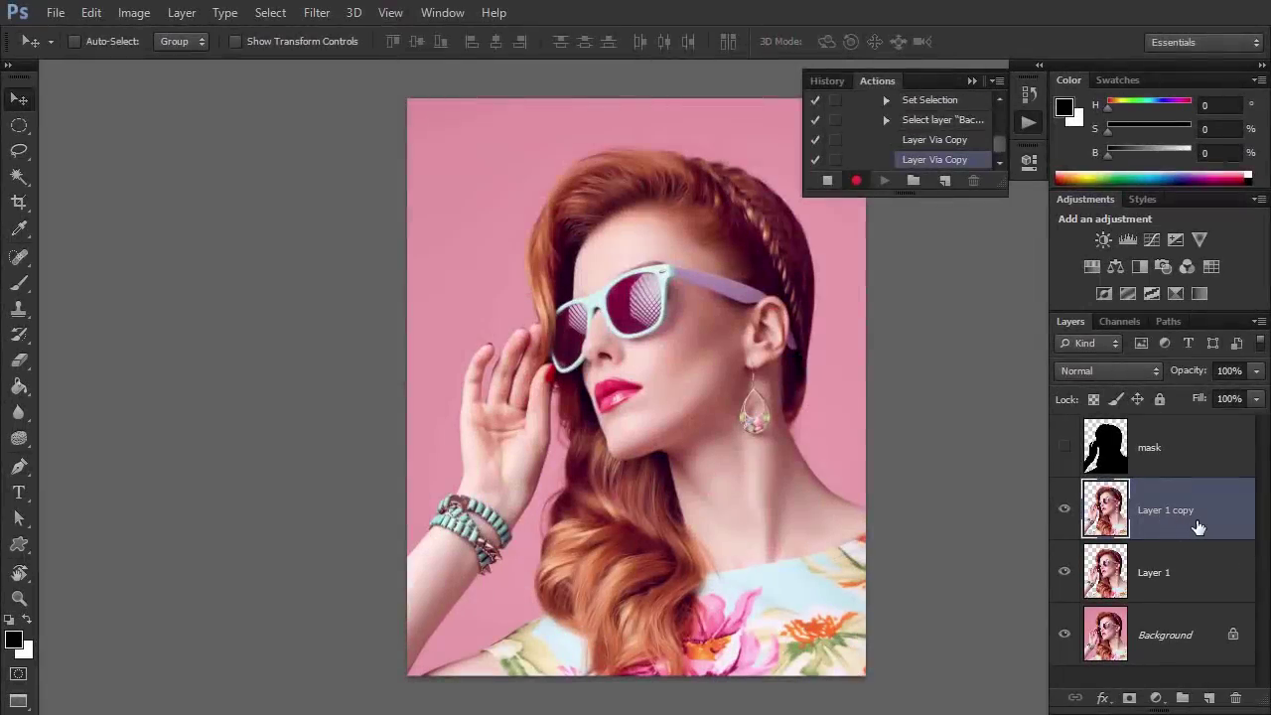
- Outline the portrait with a stroke, then duplicate it and make the copy's outline white
double_click(1198, 525)
click(684, 207)
click(1202, 96)
key(ctrl+j)
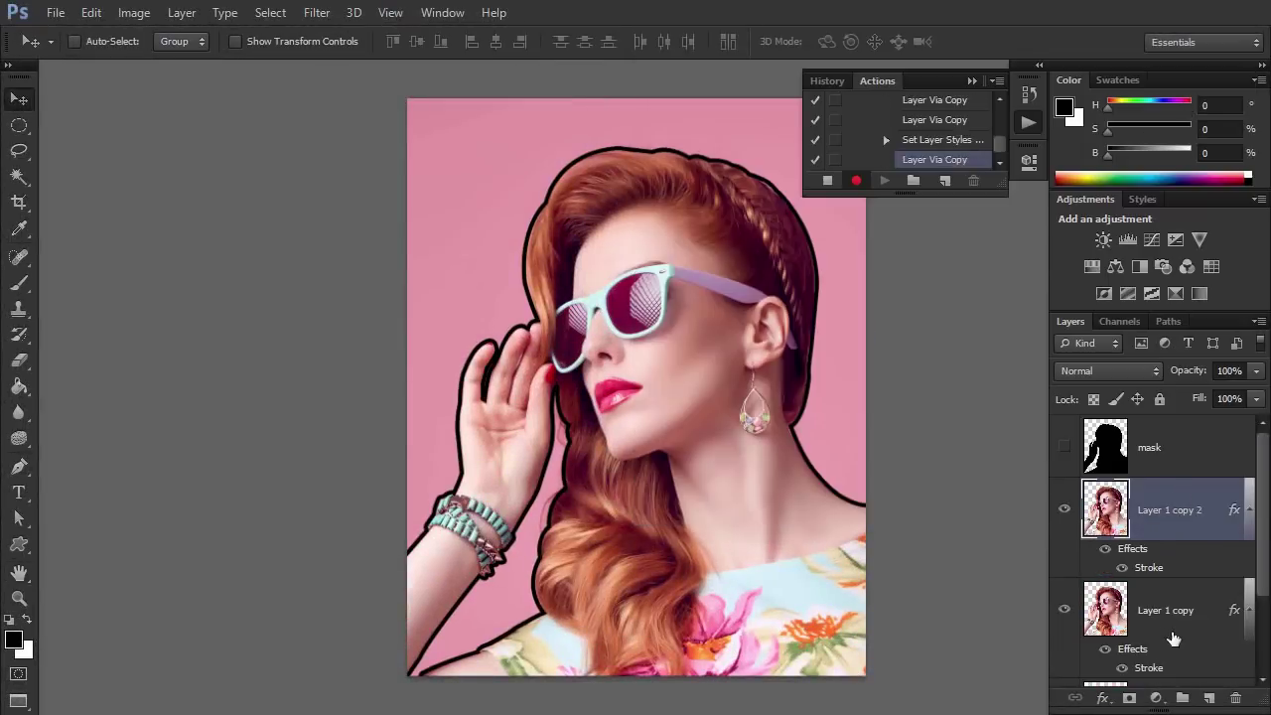
double_click(1197, 609)
click(1202, 96)
- Add a black-filled layer with a yellow-tinted green diamond pattern overlay at 31% scale
key(ctrl+shift+n)
key(shift+F5)
click(1052, 344)
double_click(1197, 656)
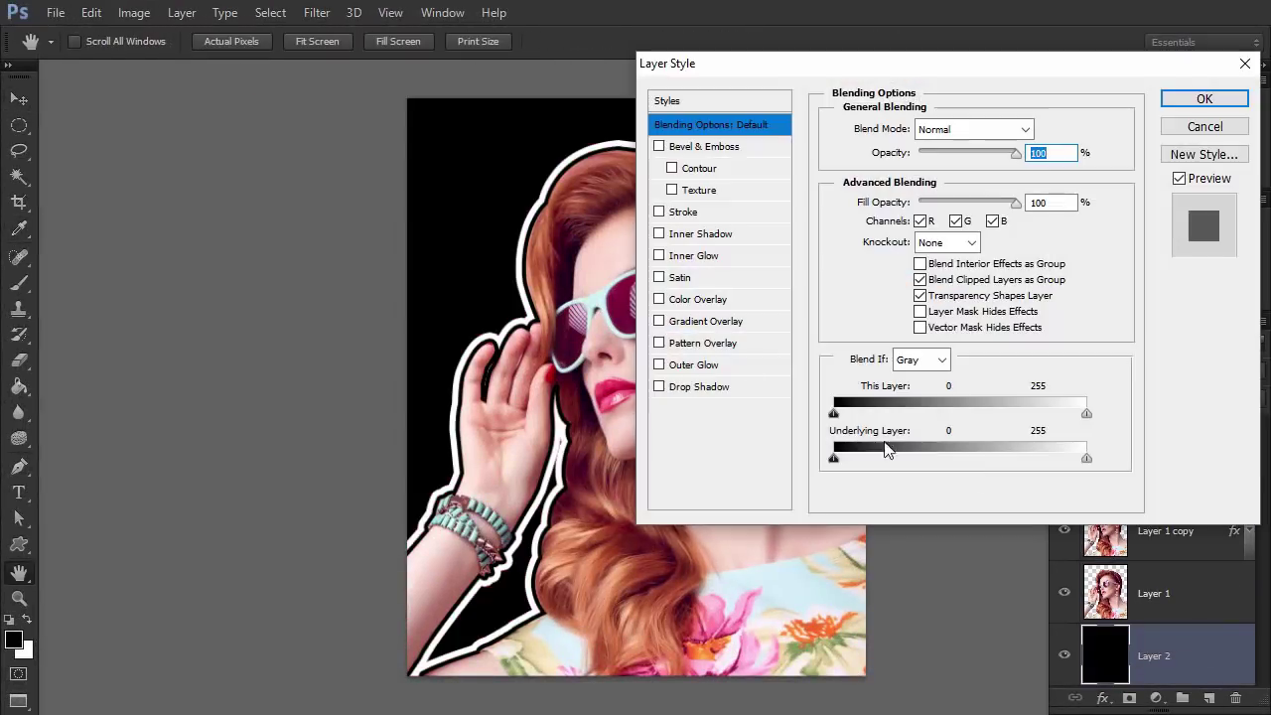
click(701, 343)
click(966, 197)
drag(919, 240, 919, 240)
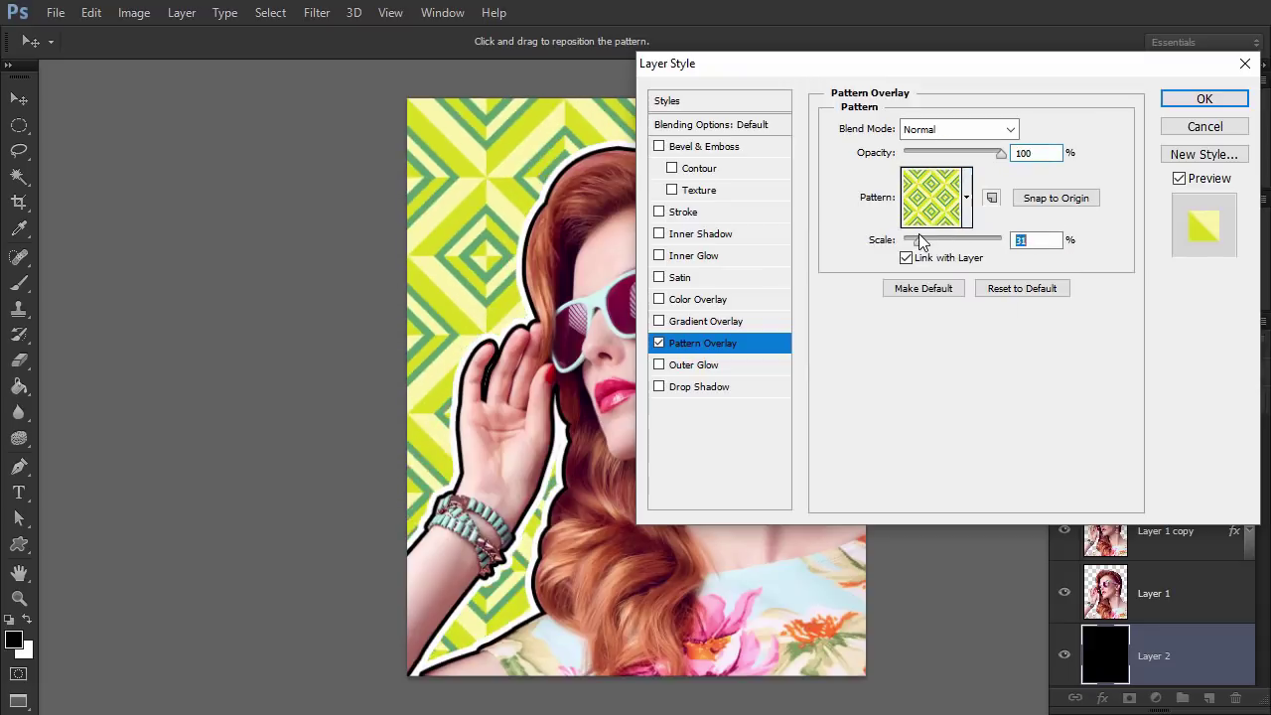
click(663, 303)
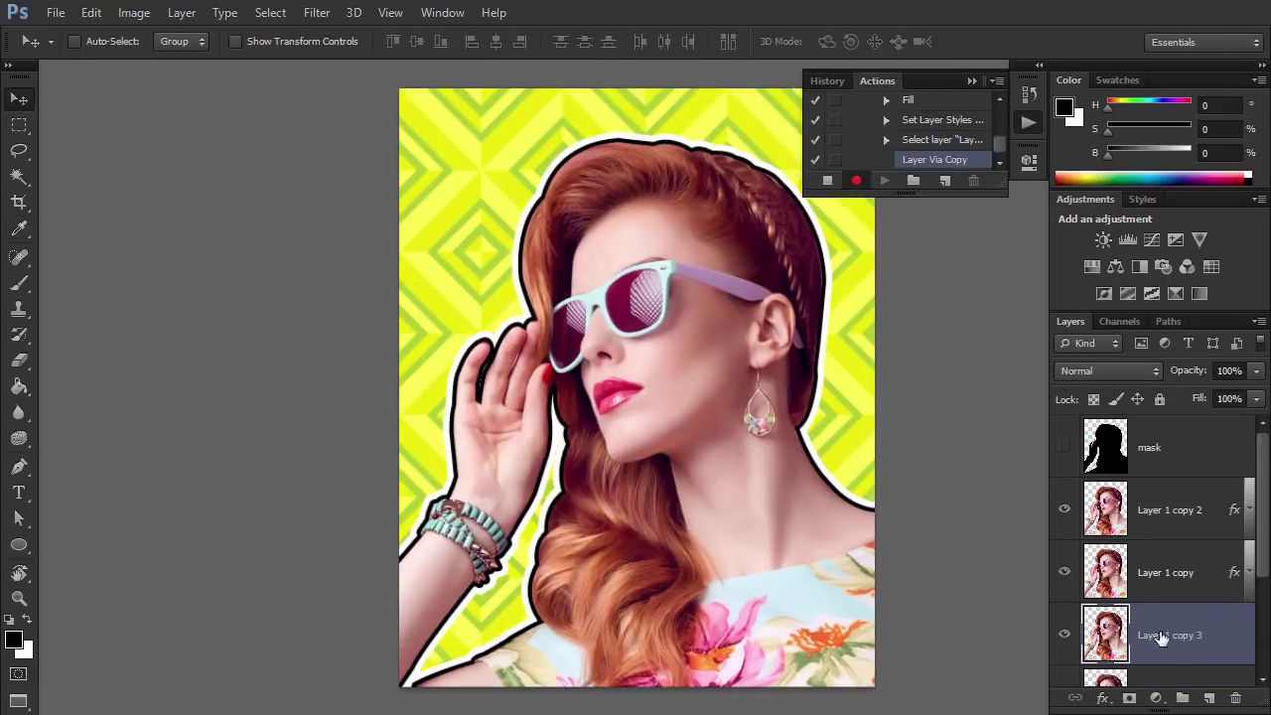
- Sharpen and surface-blur (radius 18) the top portrait copy, then rename it 'blur'
click(317, 12)
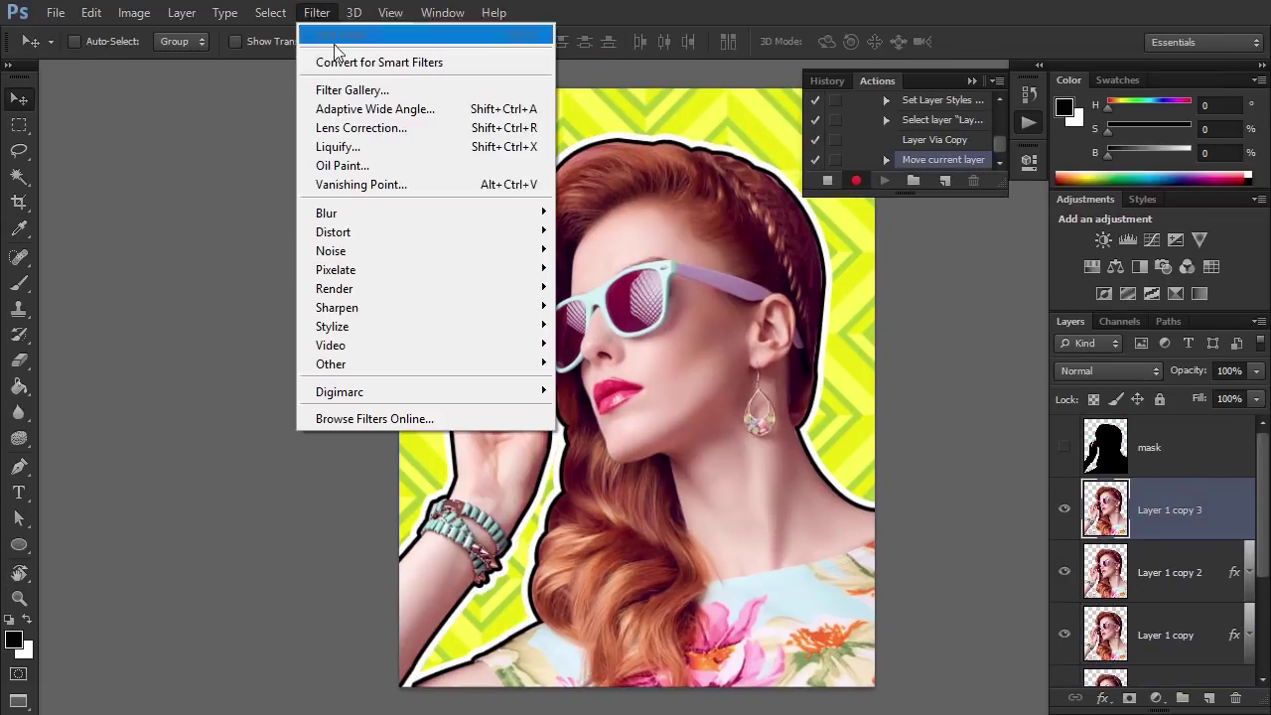
click(358, 36)
key(Tab)
key(Return)
click(317, 12)
click(595, 496)
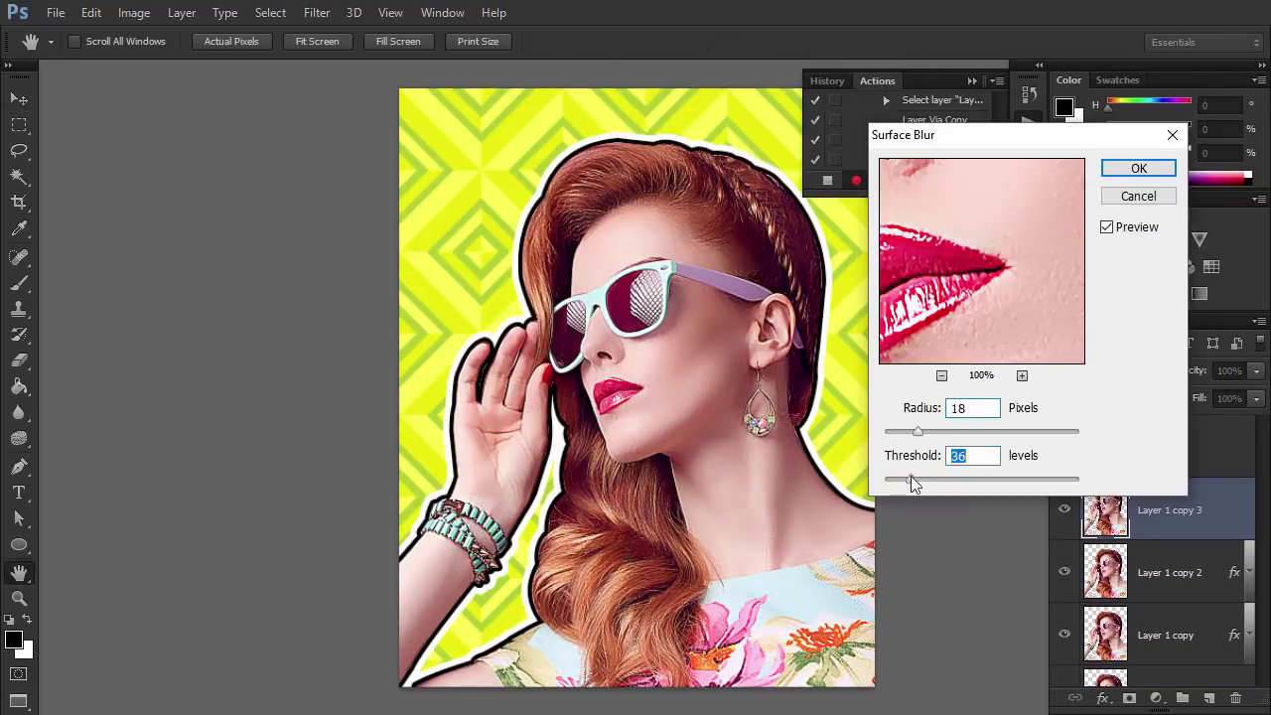
key(Return)
double_click(1172, 509)
text(blur)
key(Return)
- Duplicate the blur layer, desaturate it and apply a High Pass filter
key(ctrl+j)
click(133, 12)
click(417, 454)
click(316, 12)
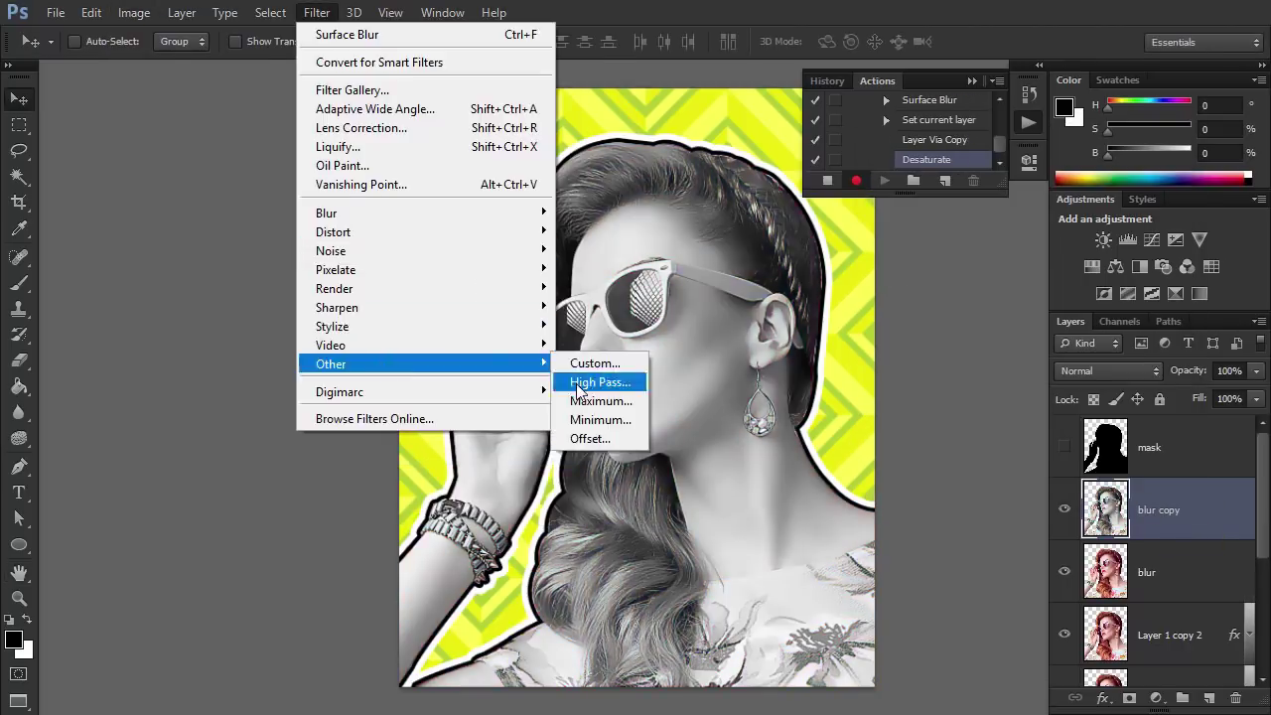
click(609, 377)
click(1159, 166)
- Apply Poster Edges and then a Cutout effect from the Filter Gallery
click(316, 12)
click(349, 89)
click(1127, 54)
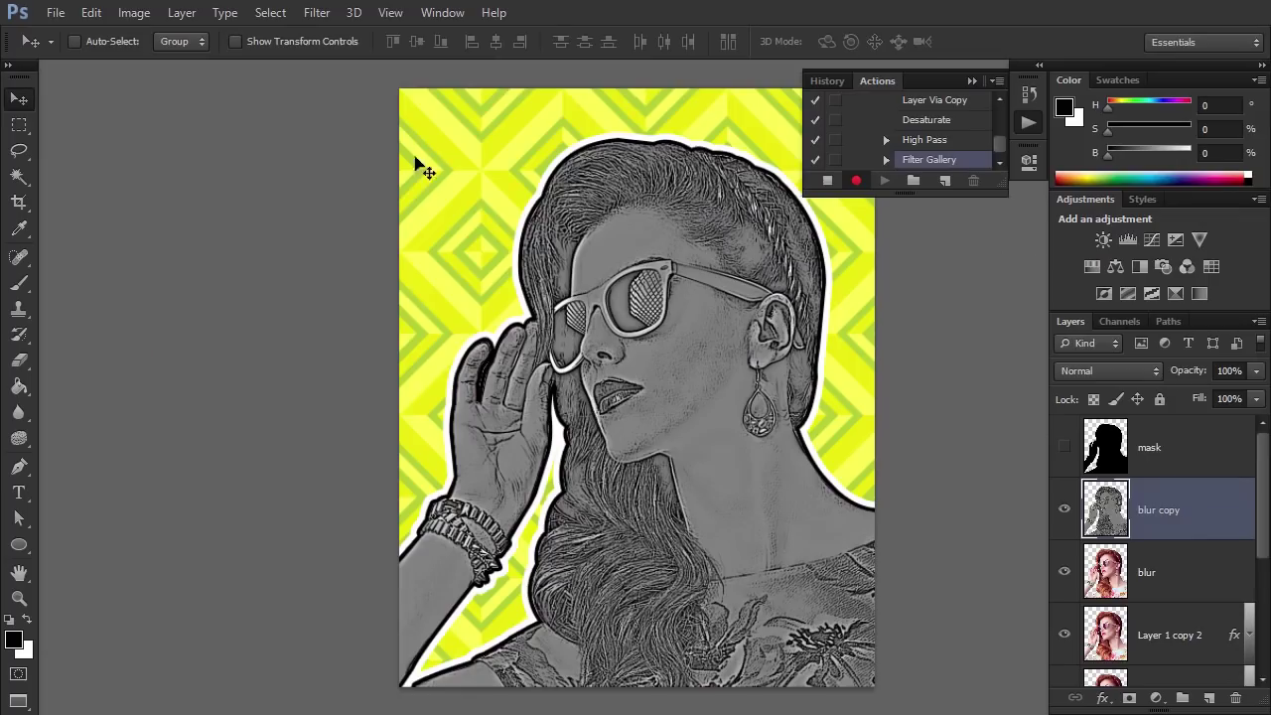
click(316, 12)
click(350, 88)
click(847, 89)
drag(1025, 206, 1049, 208)
click(1127, 54)
- Add a Threshold at level 95, merge it into Multiply line art, and hide it over highlights
click(1151, 293)
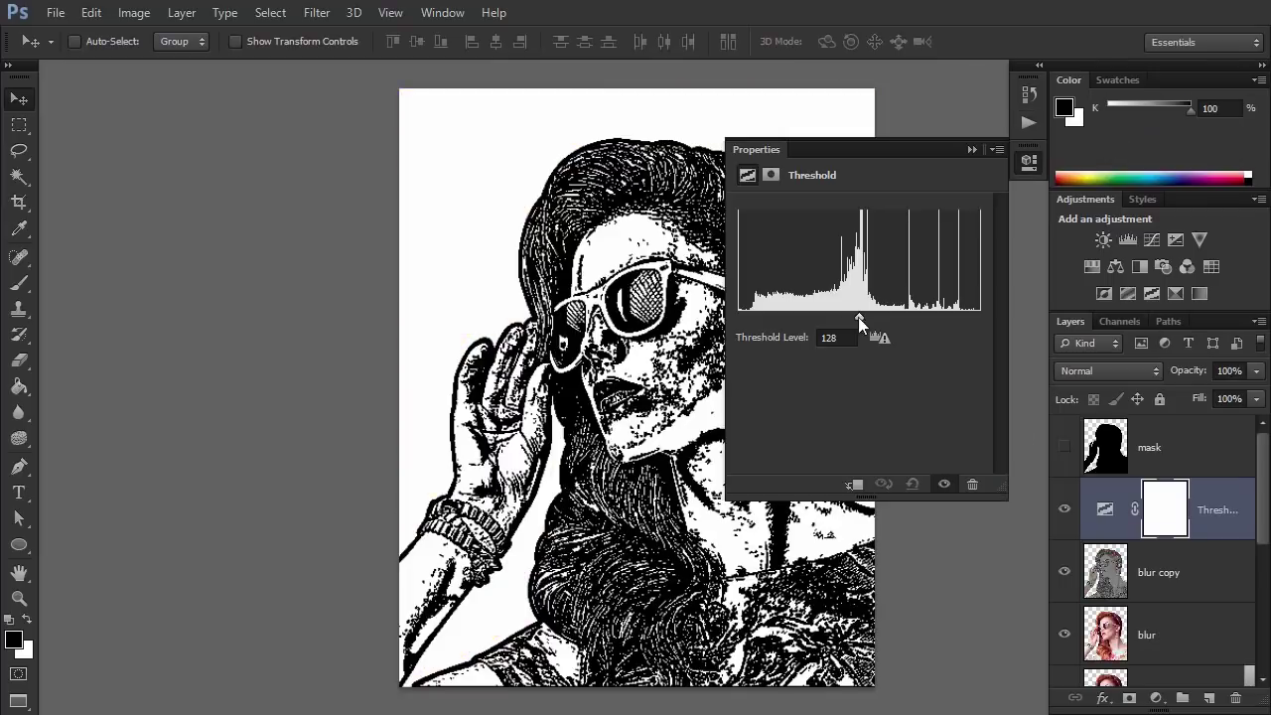
drag(858, 317, 829, 315)
key(ctrl+e)
click(1109, 370)
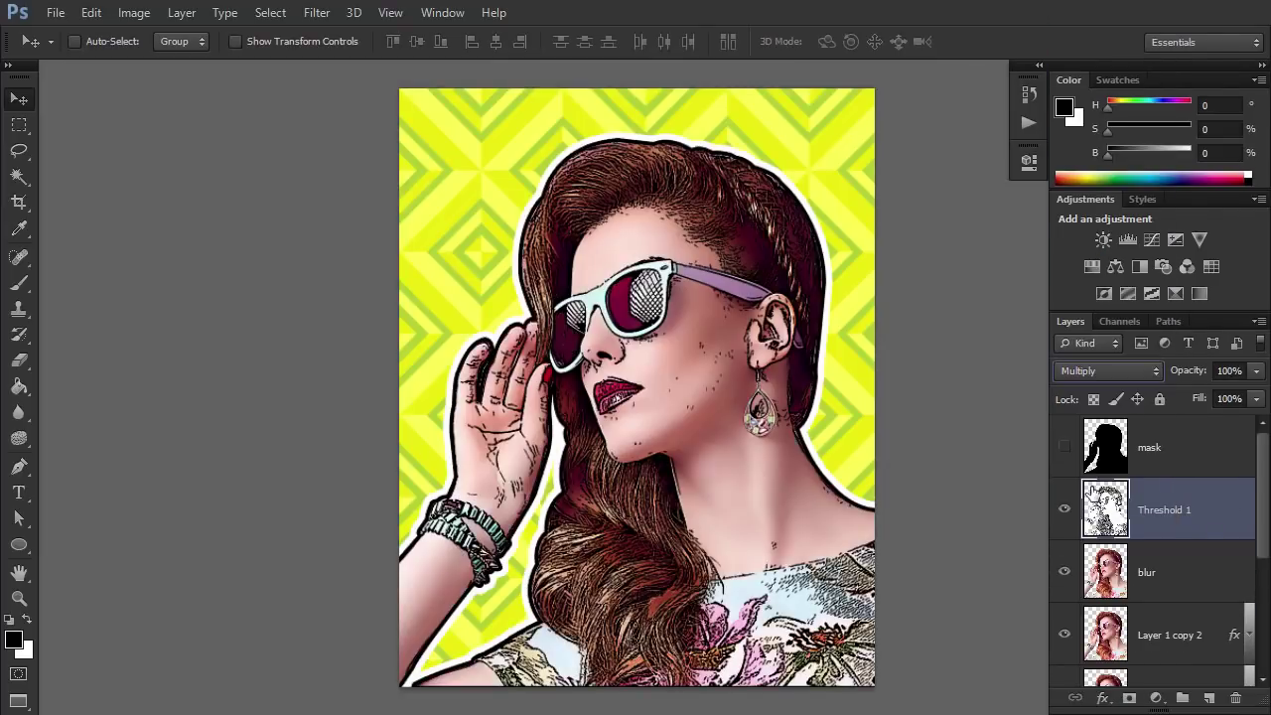
double_click(1249, 528)
drag(1151, 474, 999, 476)
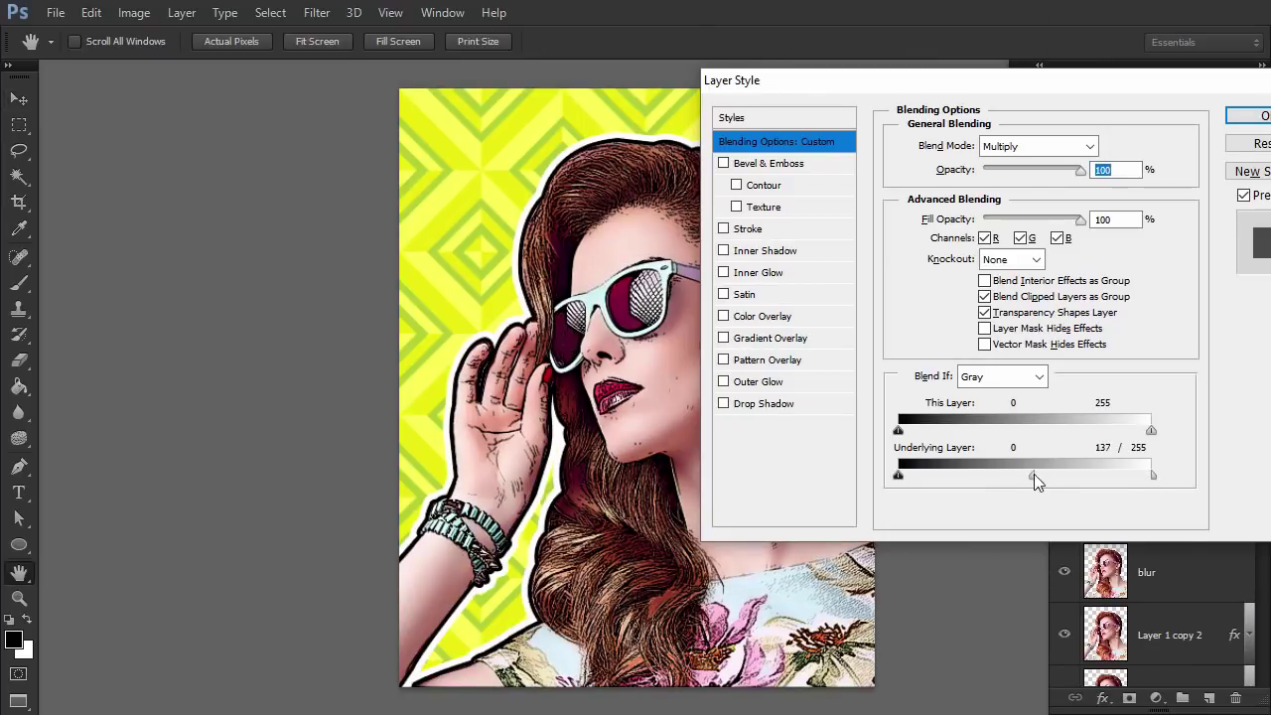
key(Return)
key(v)
- Add a Soft Light Posterize adjustment with 2 levels above the blur layer
click(1147, 572)
click(1127, 293)
click(1109, 370)
click(1102, 275)
drag(756, 230, 738, 230)
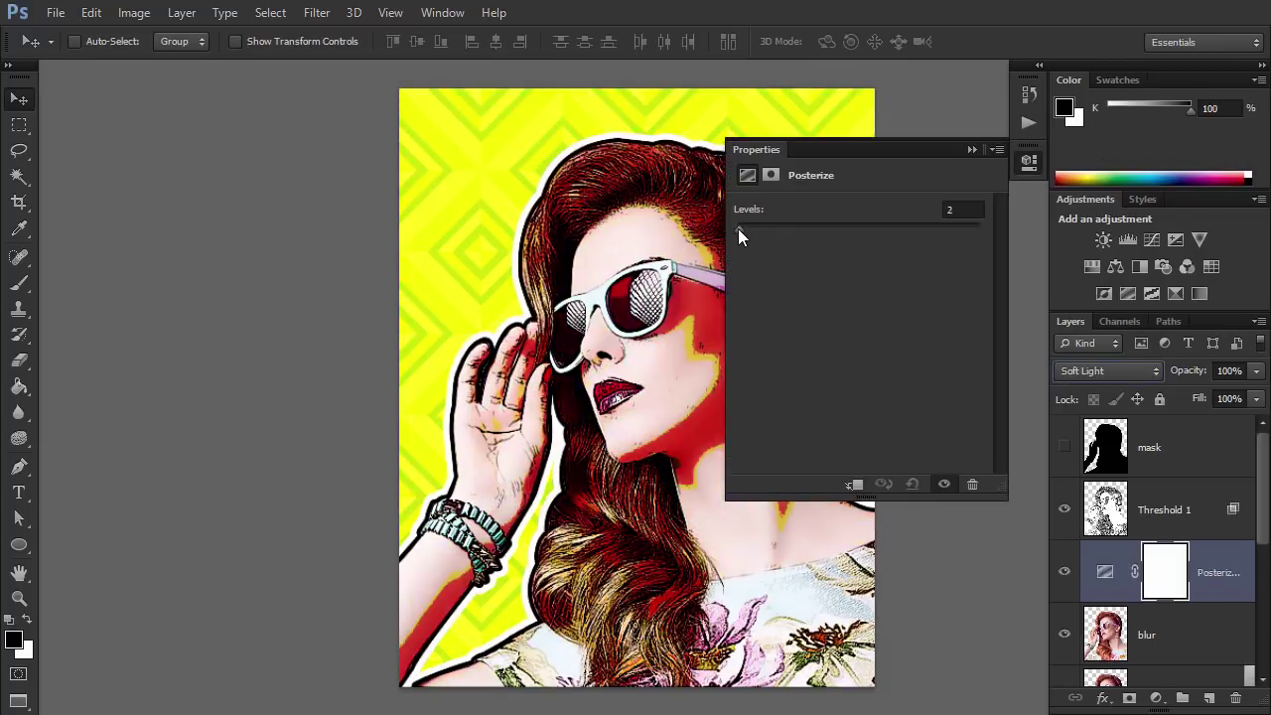
- Place a blur copy above Threshold 1 as an Overlay Halftone Pattern, limited to certain tones
click(972, 149)
drag(1147, 635, 1147, 481)
click(316, 12)
click(337, 88)
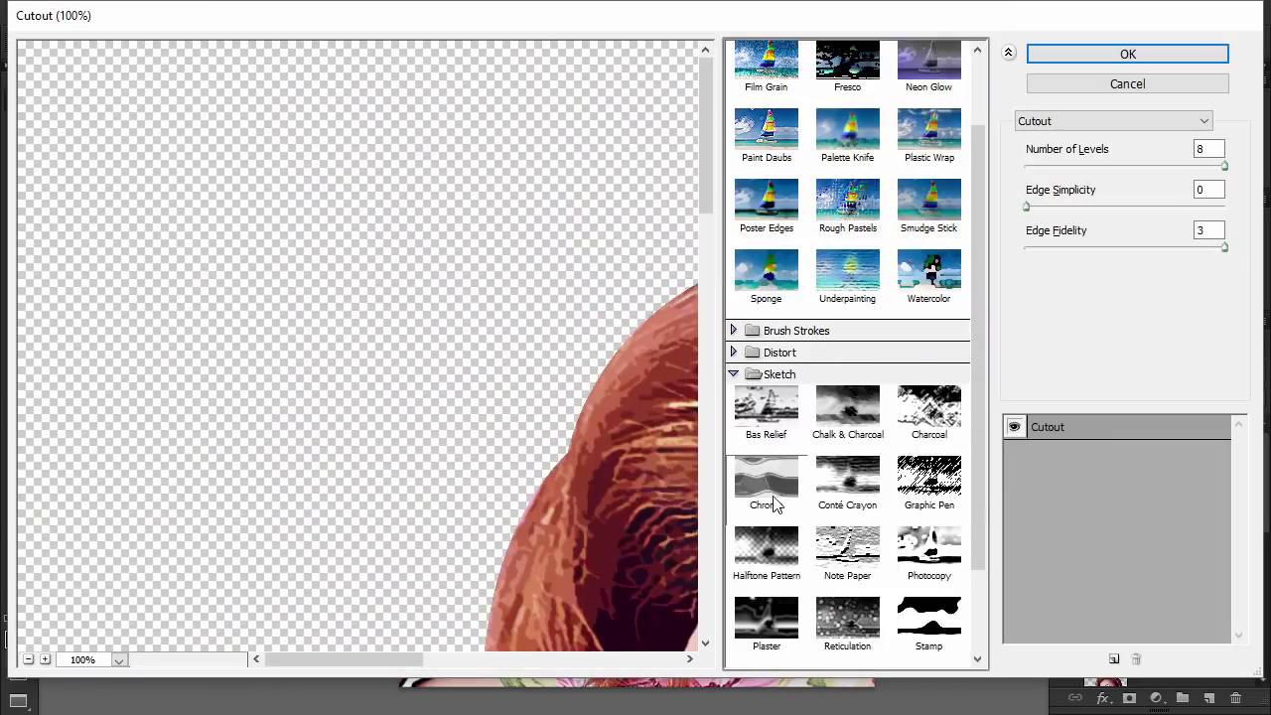
click(765, 551)
click(1128, 54)
click(1102, 247)
double_click(1241, 517)
drag(1153, 430, 1039, 430)
drag(1153, 475, 1033, 472)
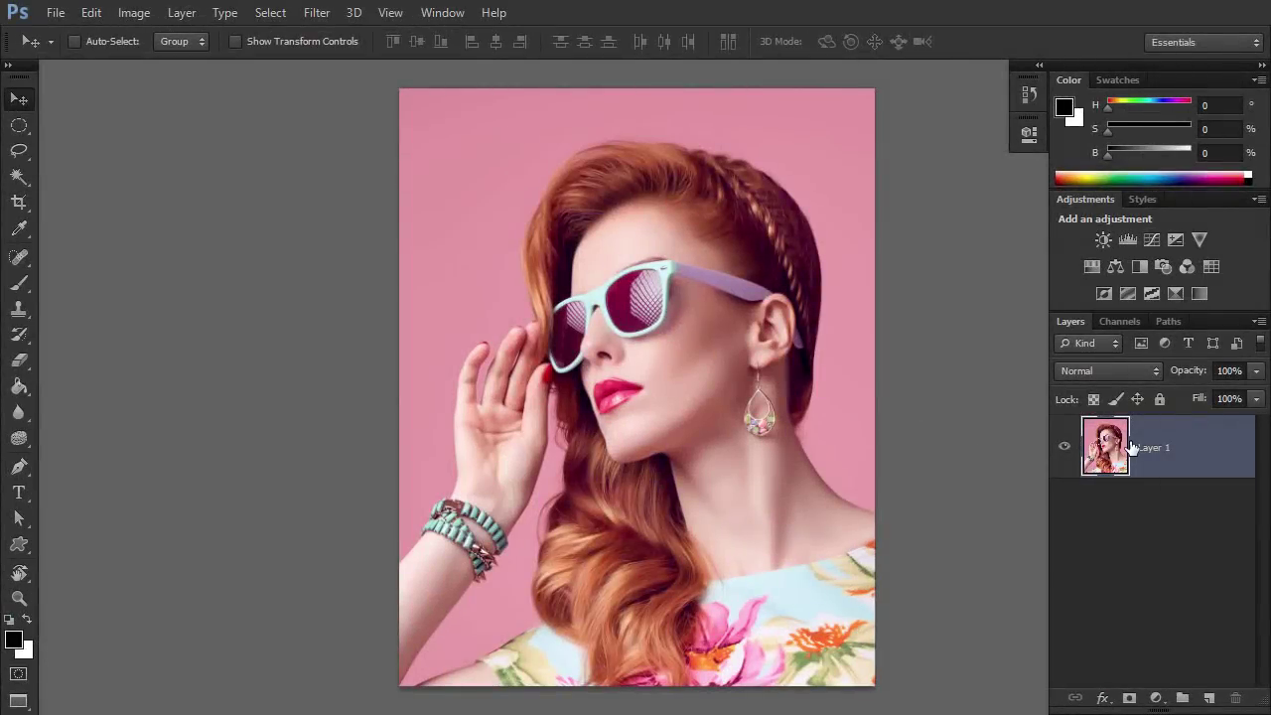
- Convert the photo to a Background layer and add a new empty layer above it
click(183, 14)
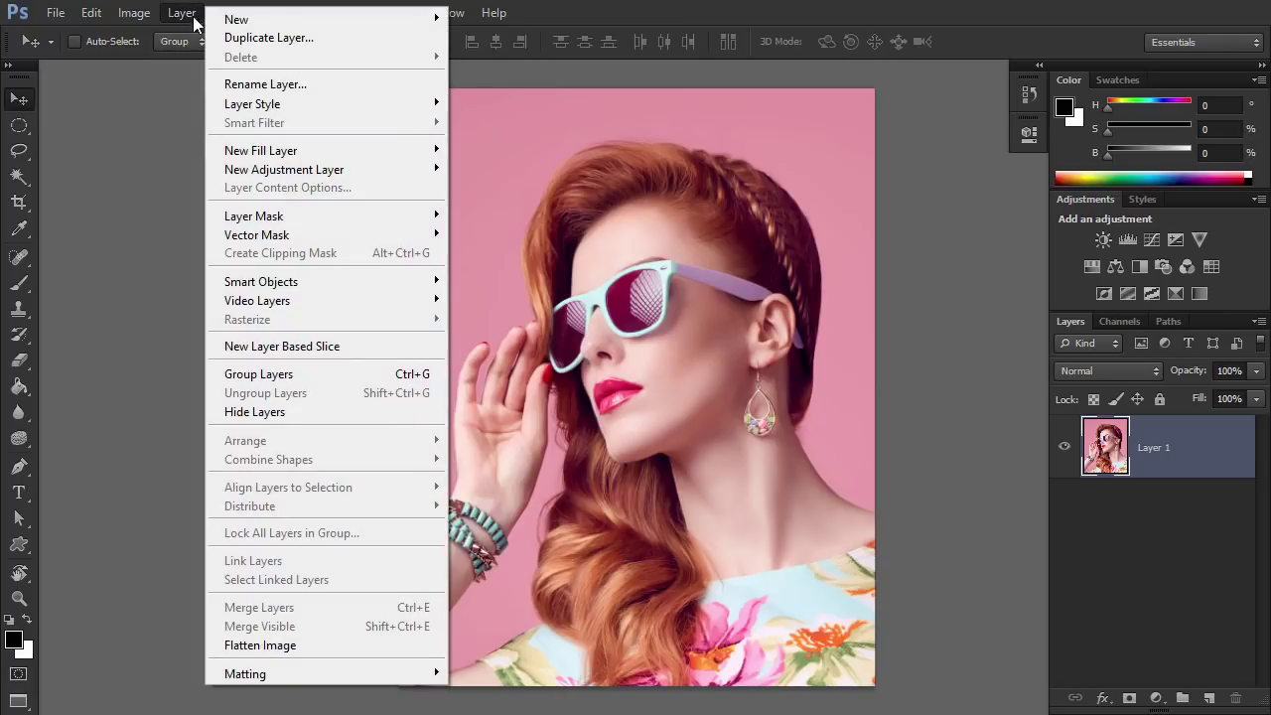
mouse_move(237, 19)
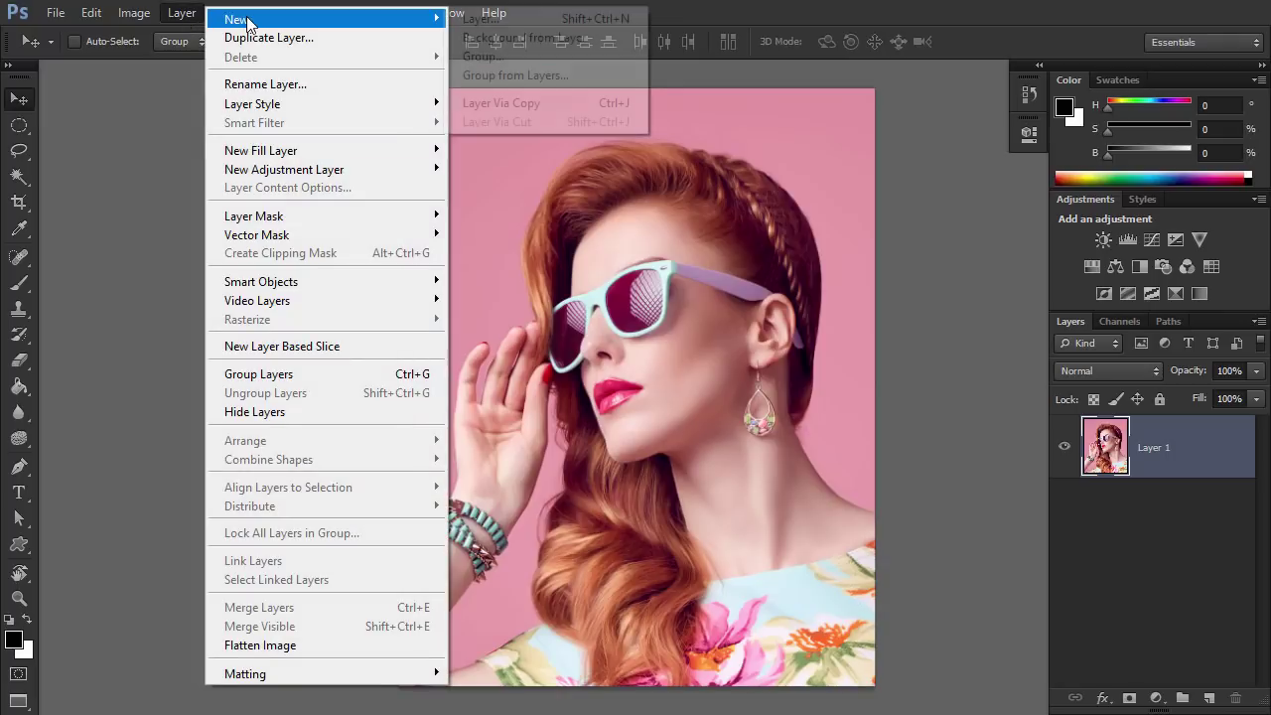
click(540, 37)
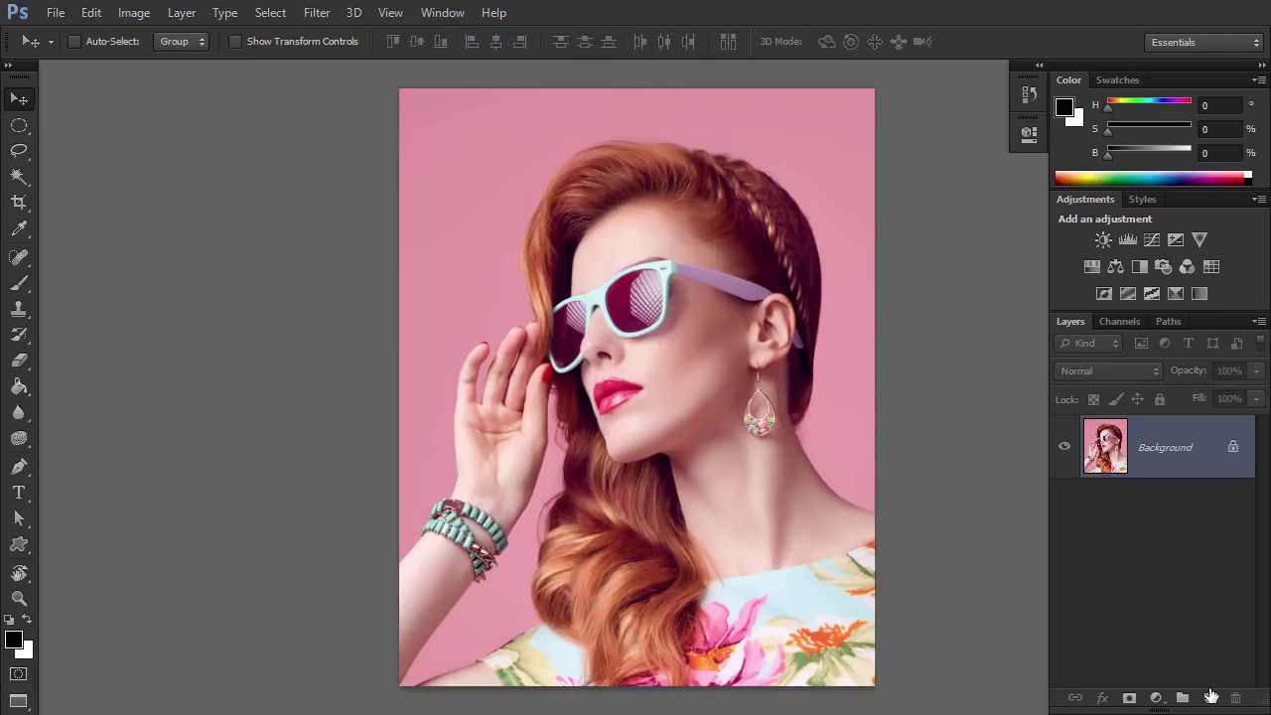
click(1210, 698)
- Trace the woman's outline with the Pen tool and turn the path into a selection
key(p)
scroll(425, 556, up, 2)
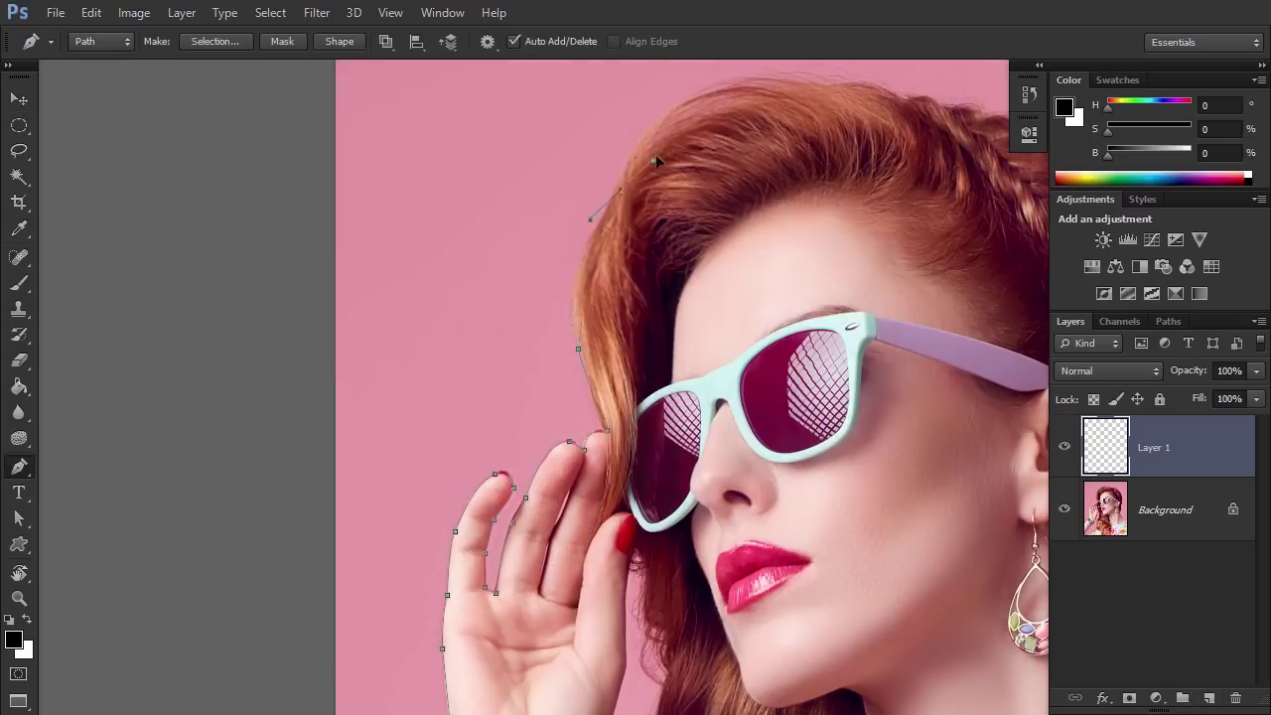
scroll(655, 154, up, 3)
drag(832, 229, 877, 256)
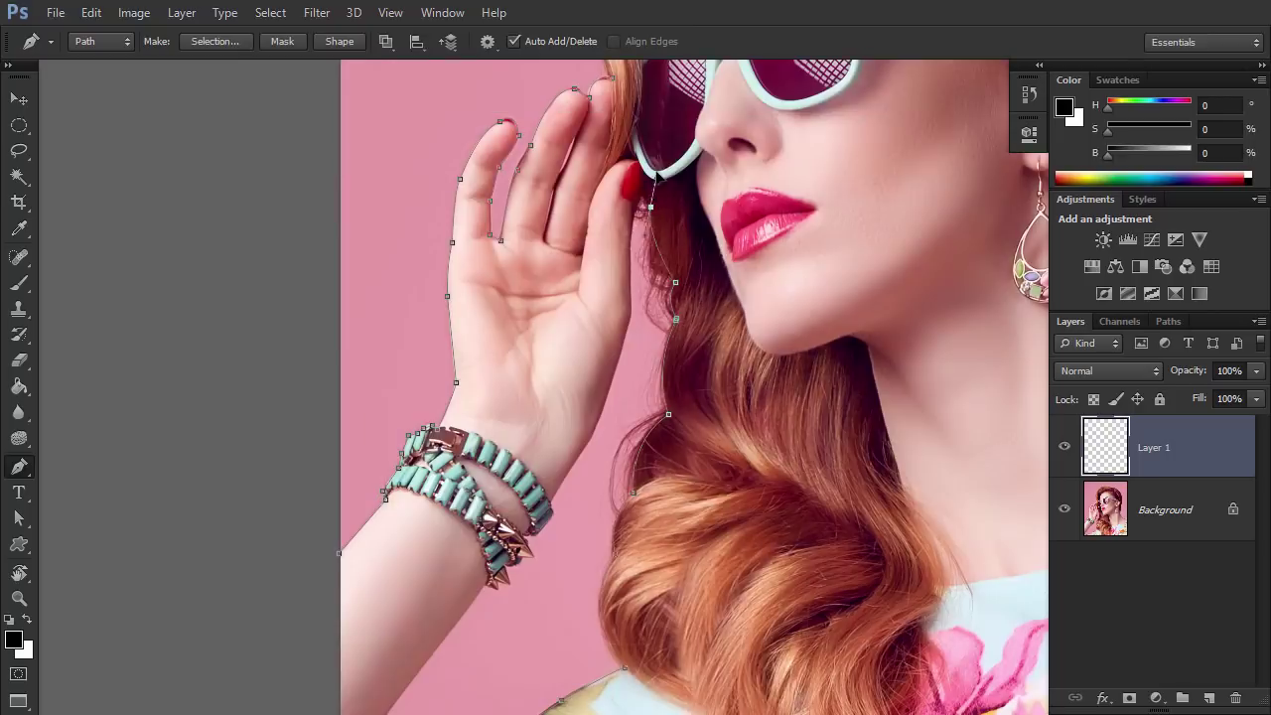
click(626, 340)
click(602, 412)
key(ctrl+0)
key(ctrl+Return)
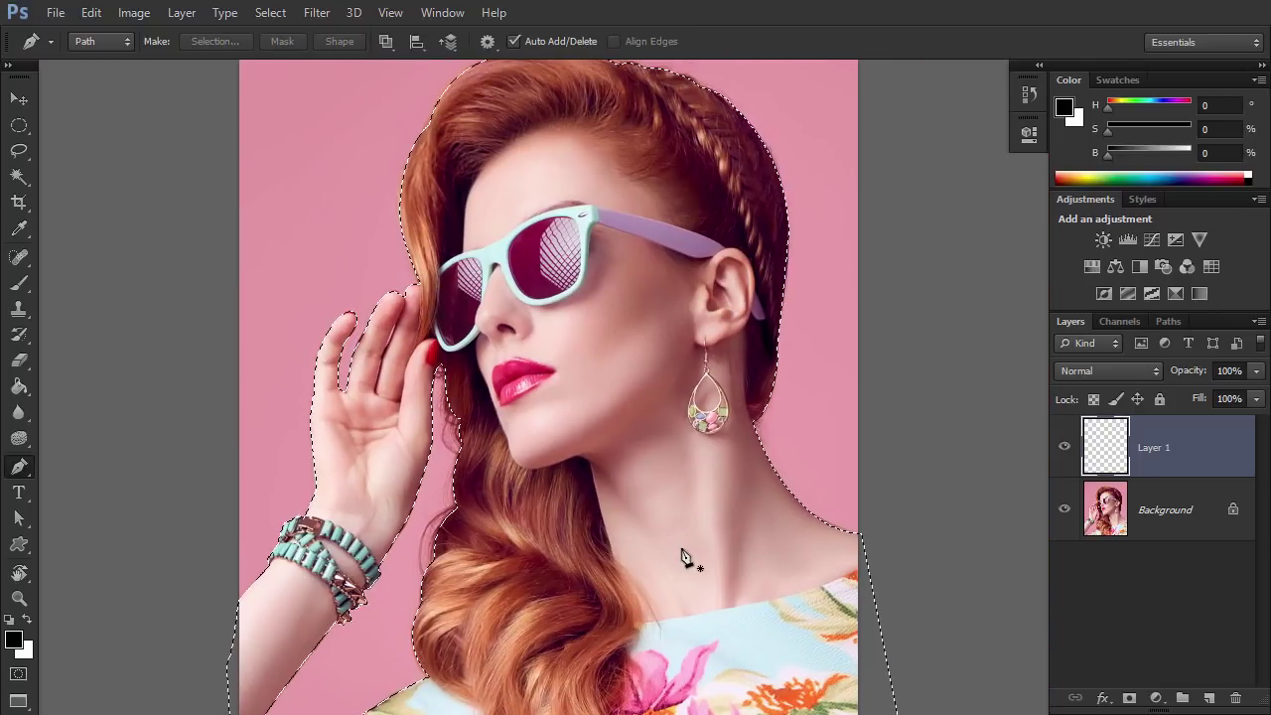
- Fill the selection with black using the Paint Bucket, deselect, and name the layer 'mask'
key(g)
click(617, 453)
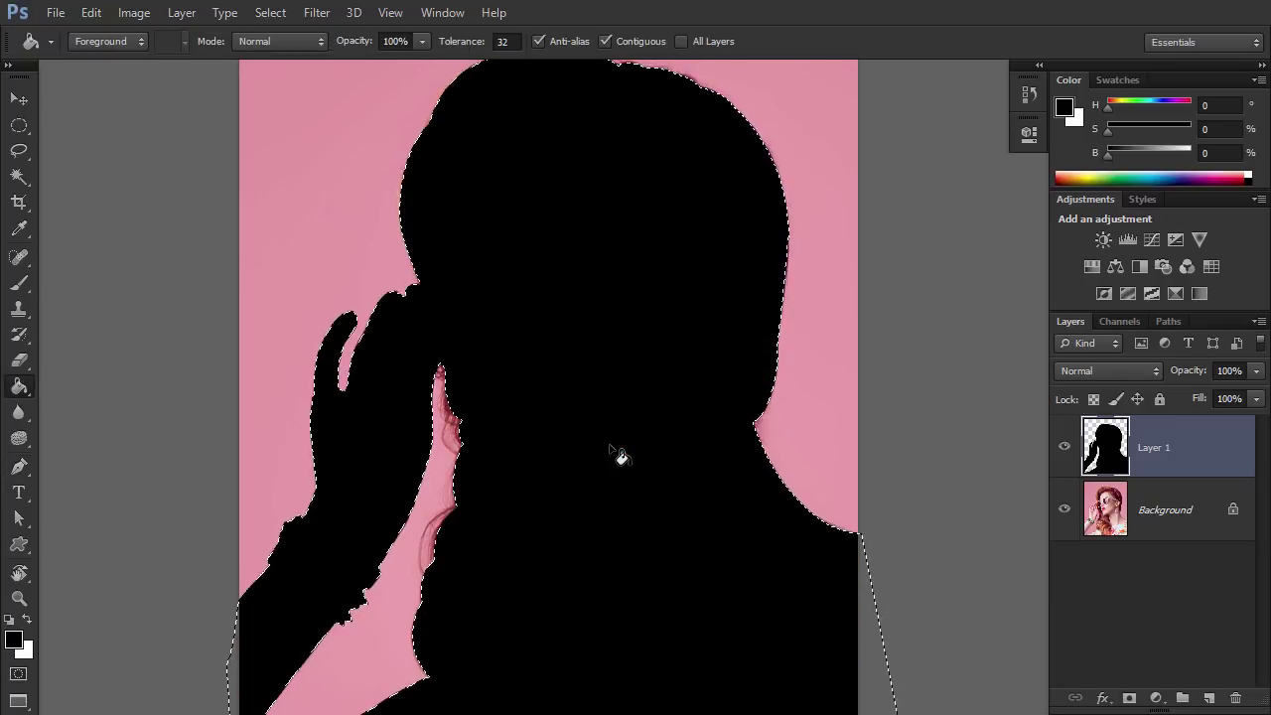
key(ctrl+d)
key(ctrl+0)
key(v)
double_click(1154, 447)
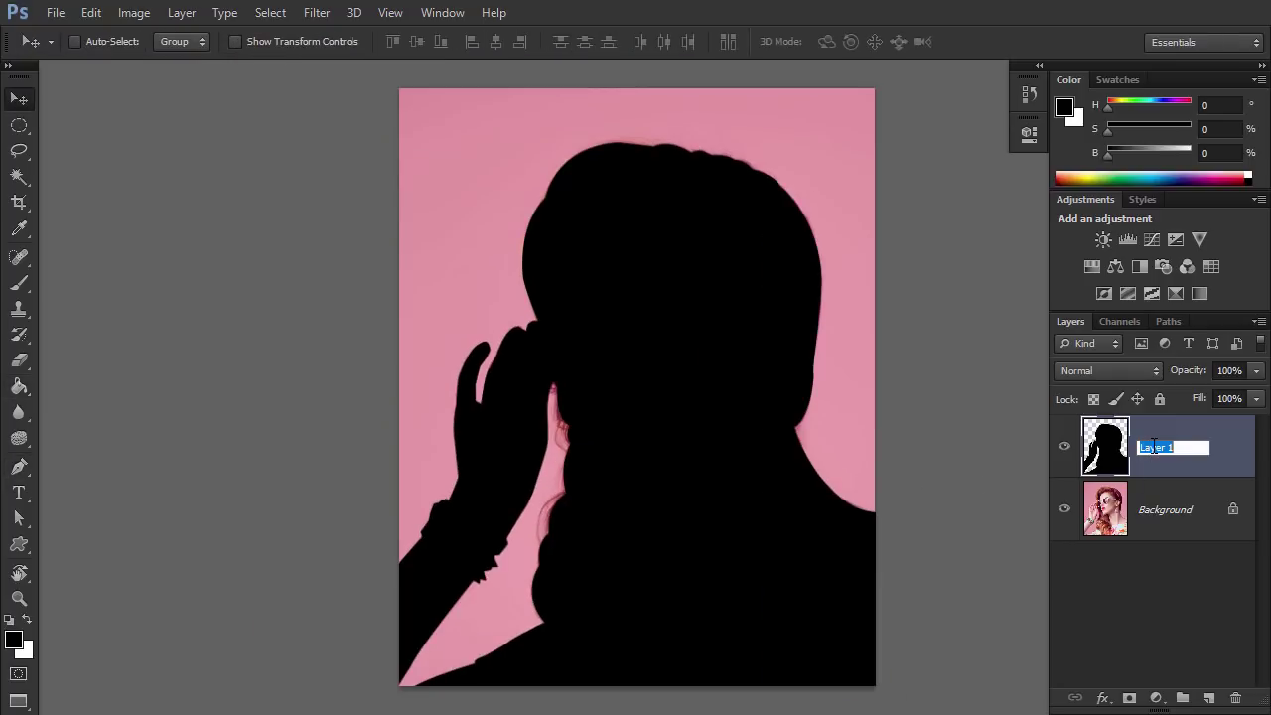
text(mask)
click(1147, 605)
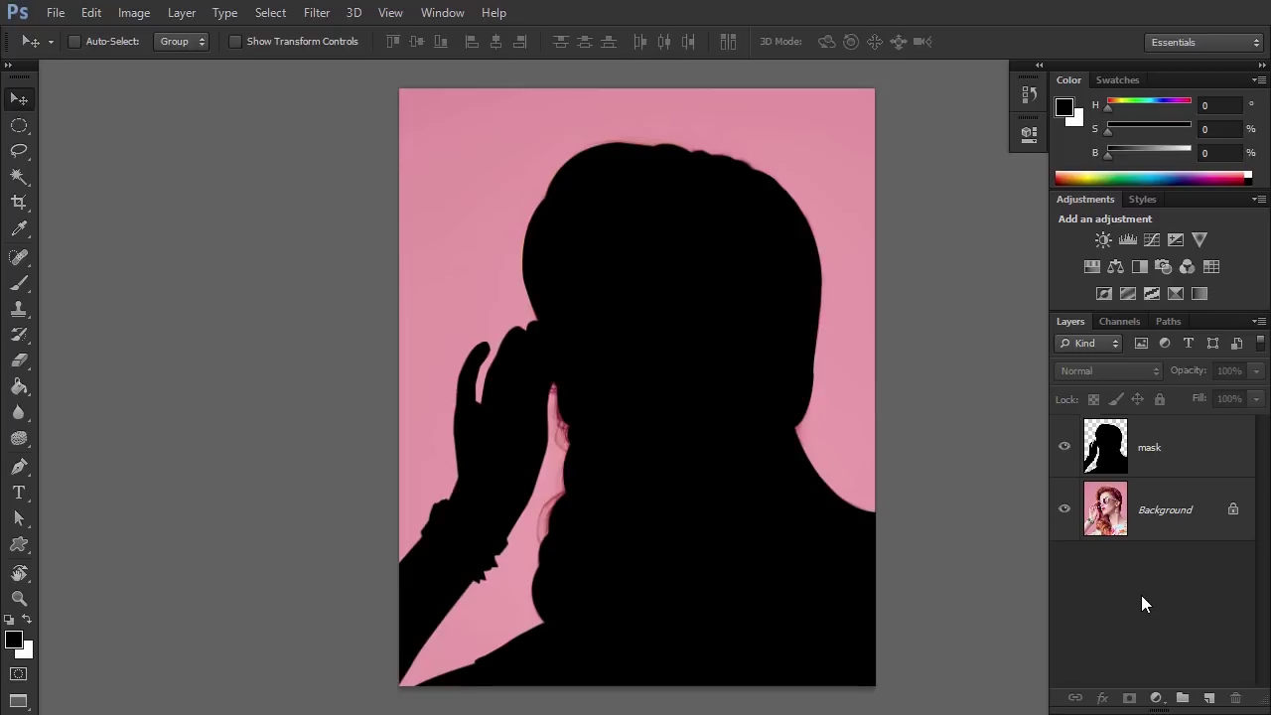
- Show the Actions panel and resize it
click(441, 12)
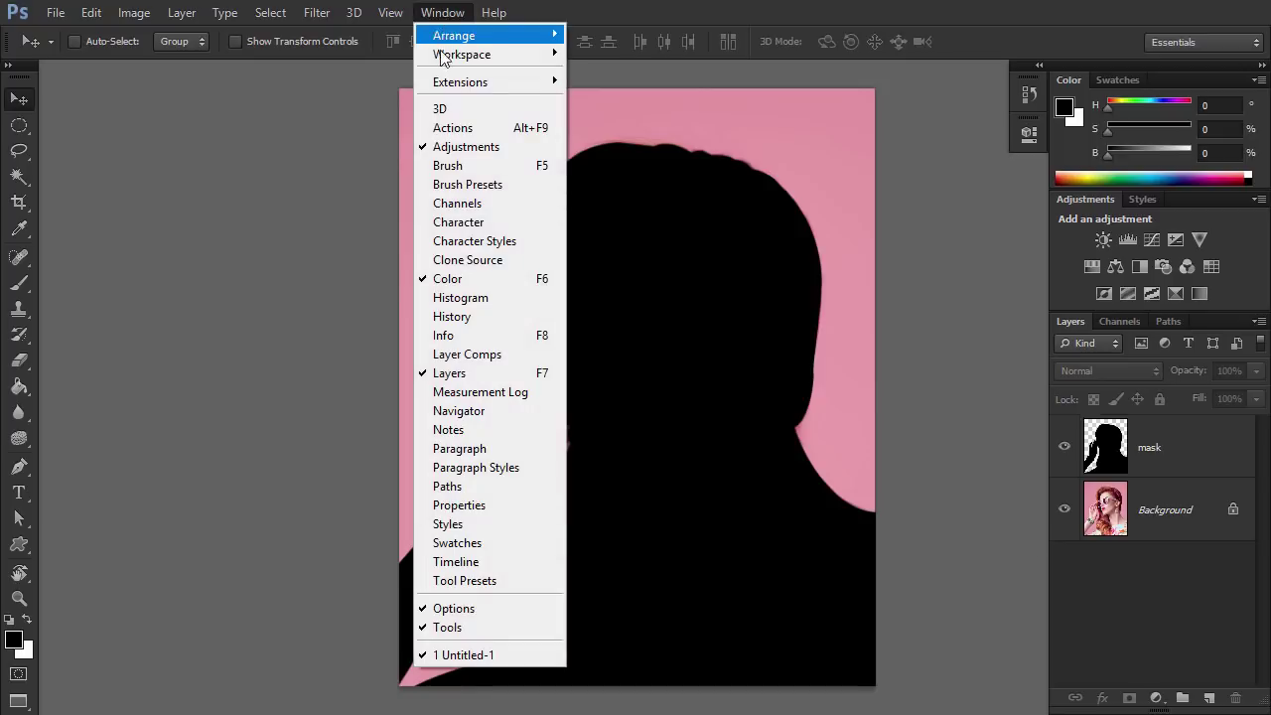
click(440, 125)
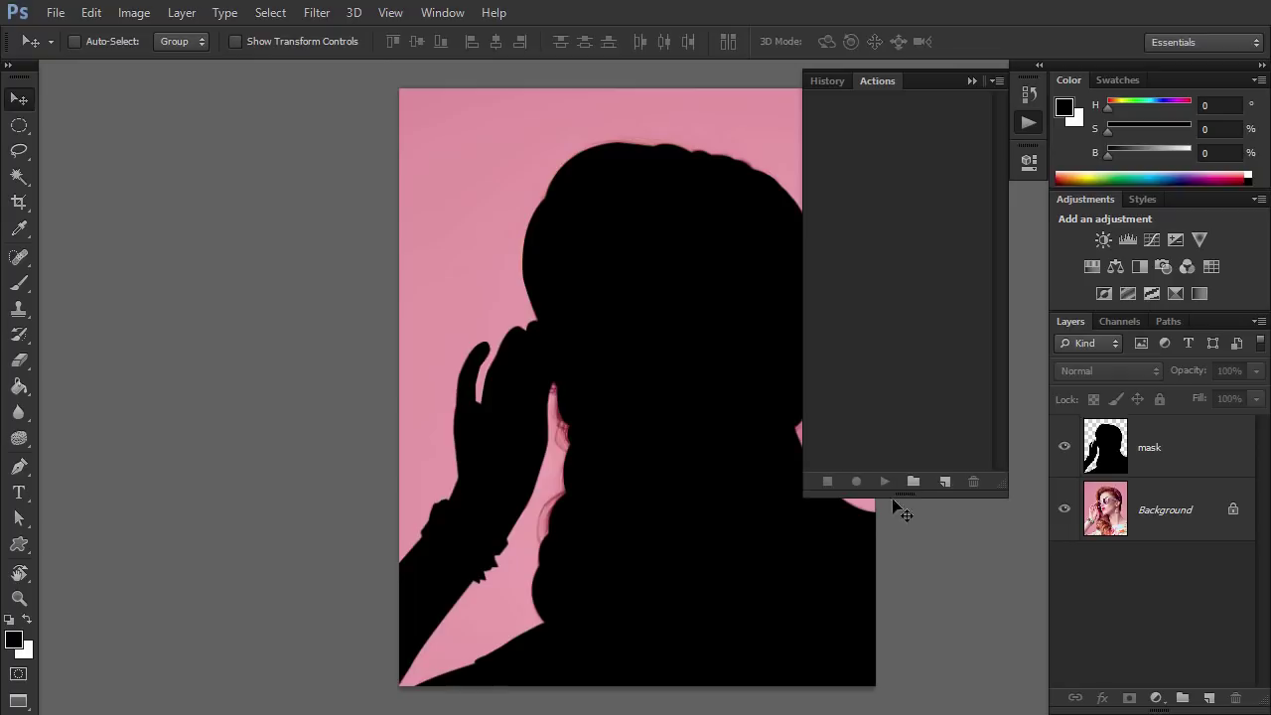
drag(901, 501, 898, 179)
- Create the 'comic book' action and record resetting colours to default black and white
click(942, 181)
text(comic book)
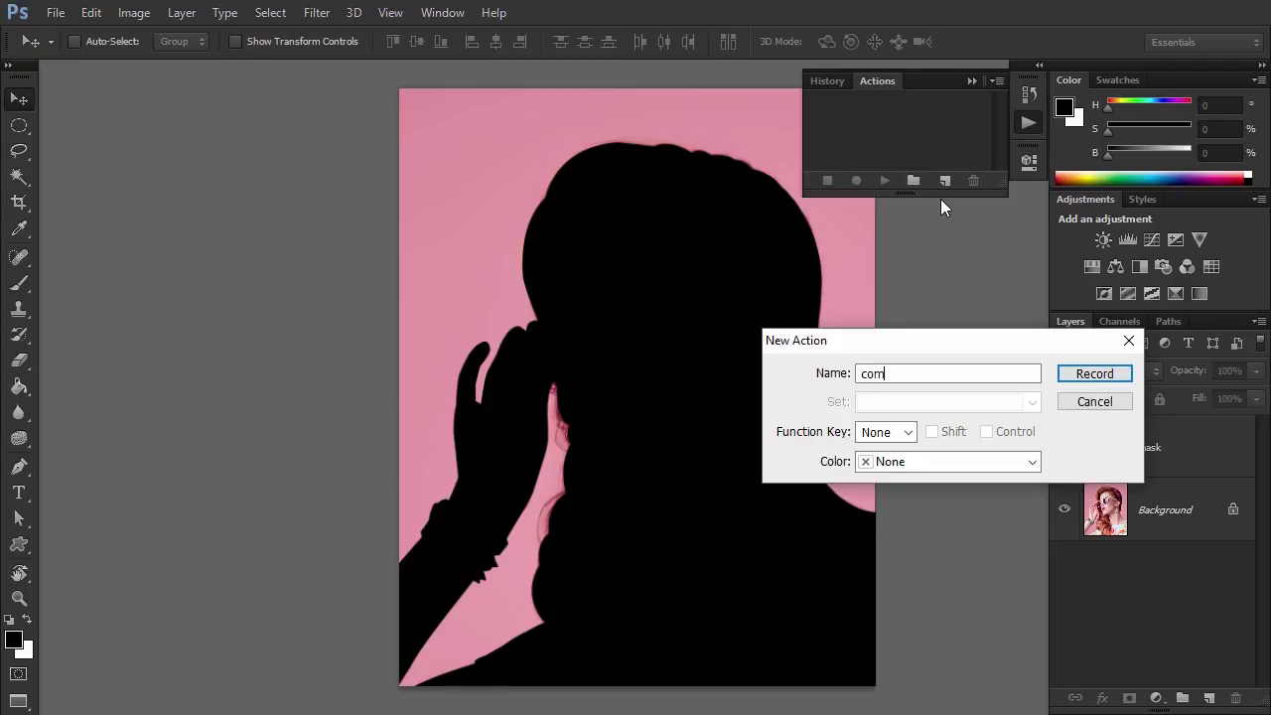
click(1094, 374)
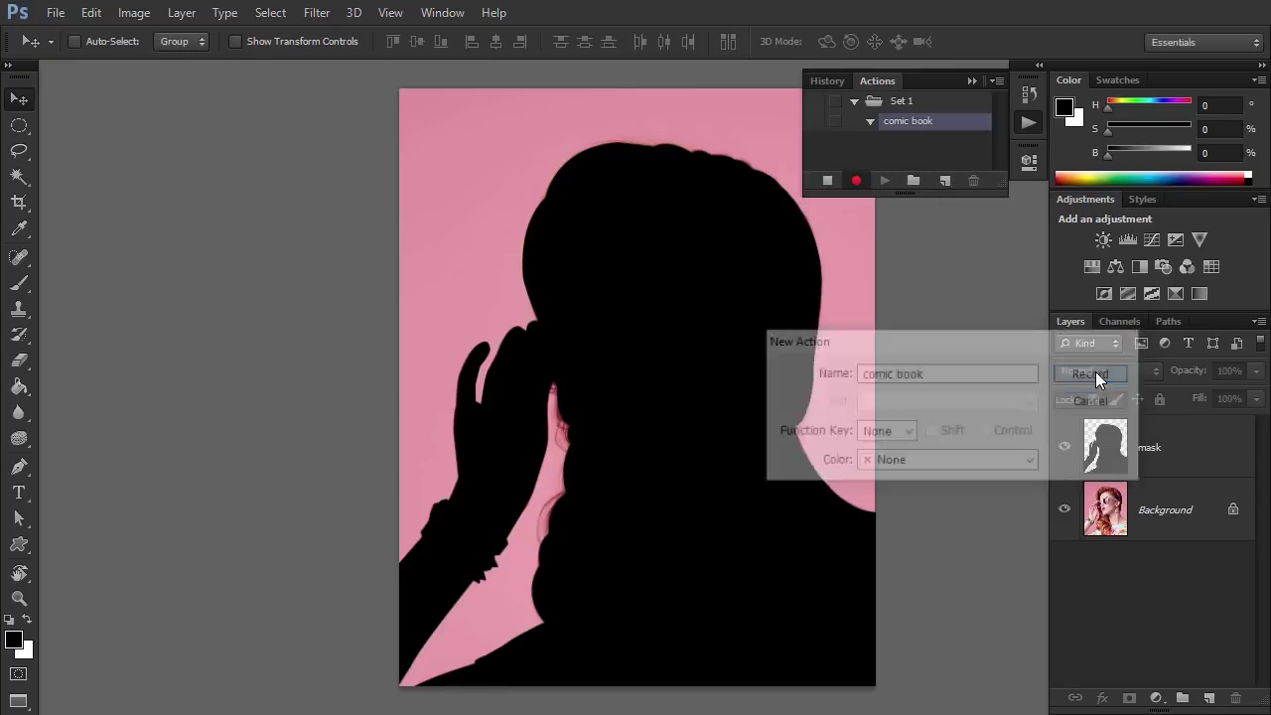
key(d)
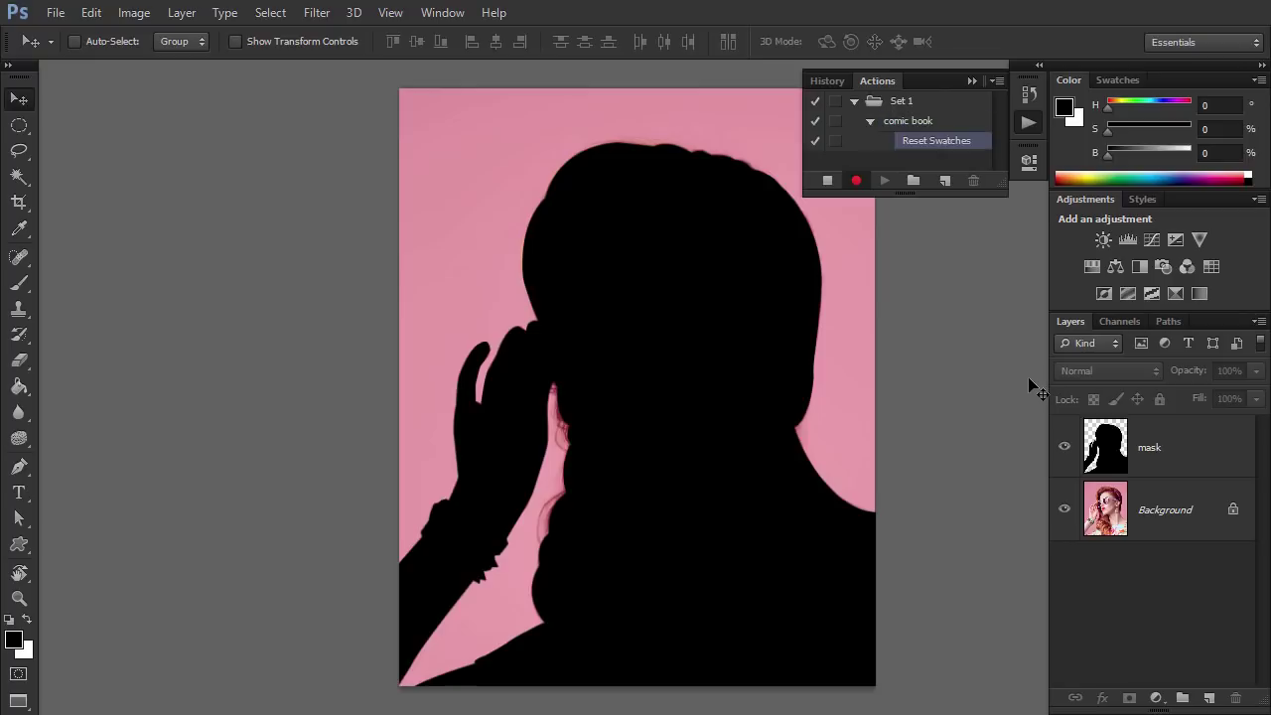
click(133, 13)
- Change the image width from 1866 to 1800 pixels with proportions kept (1800 × 2269)
click(139, 156)
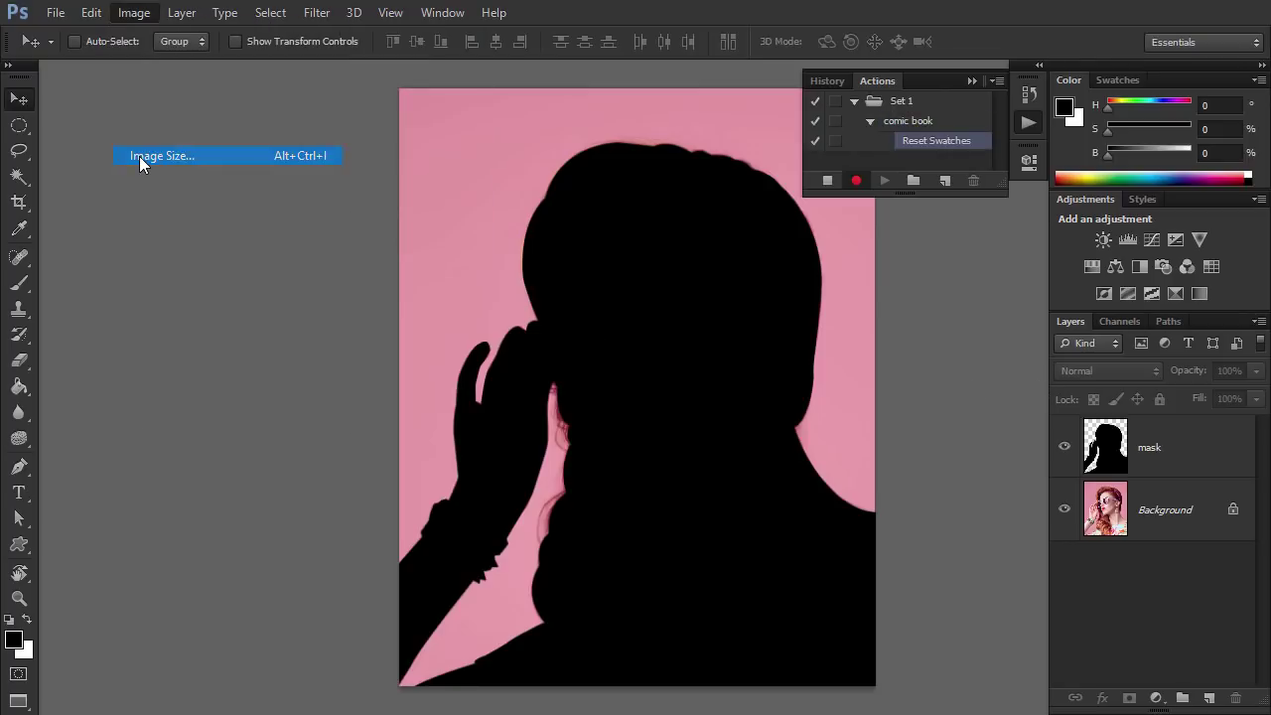
click(600, 335)
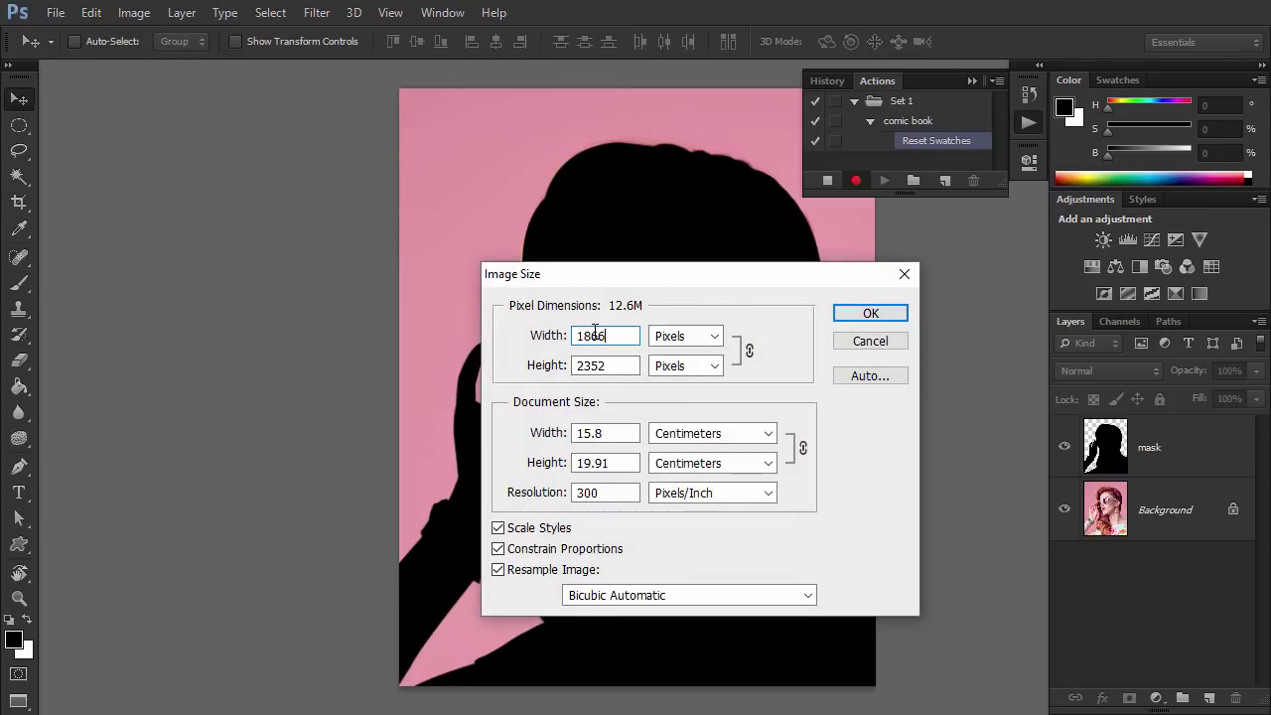
text(00)
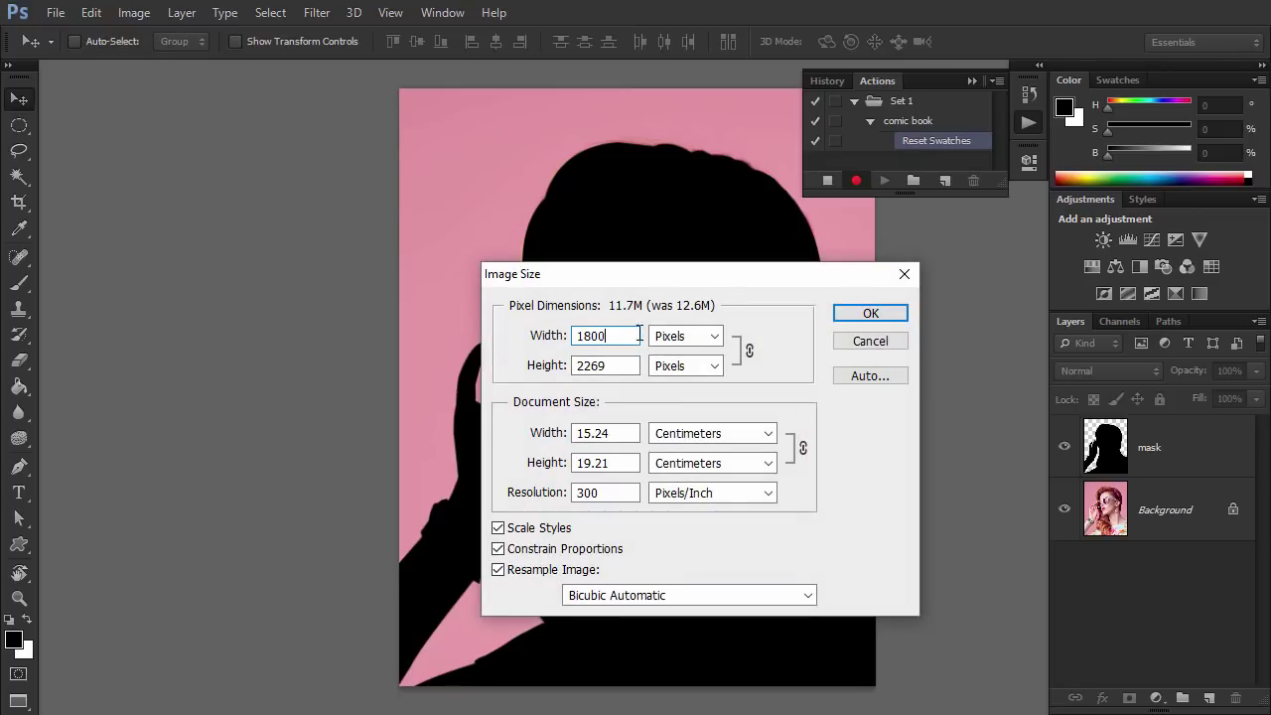
click(842, 312)
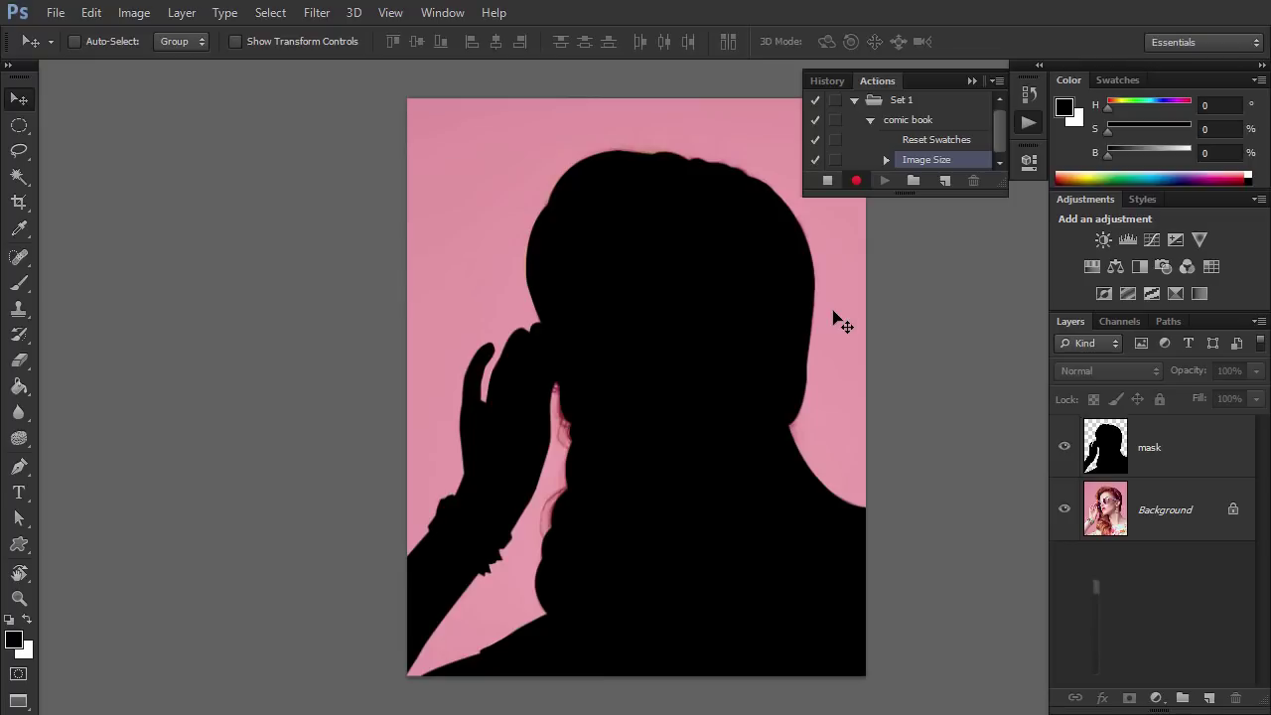
- Hide the mask, load its silhouette, and copy the woman to Layer 1 and Layer 1 copy
click(1064, 448)
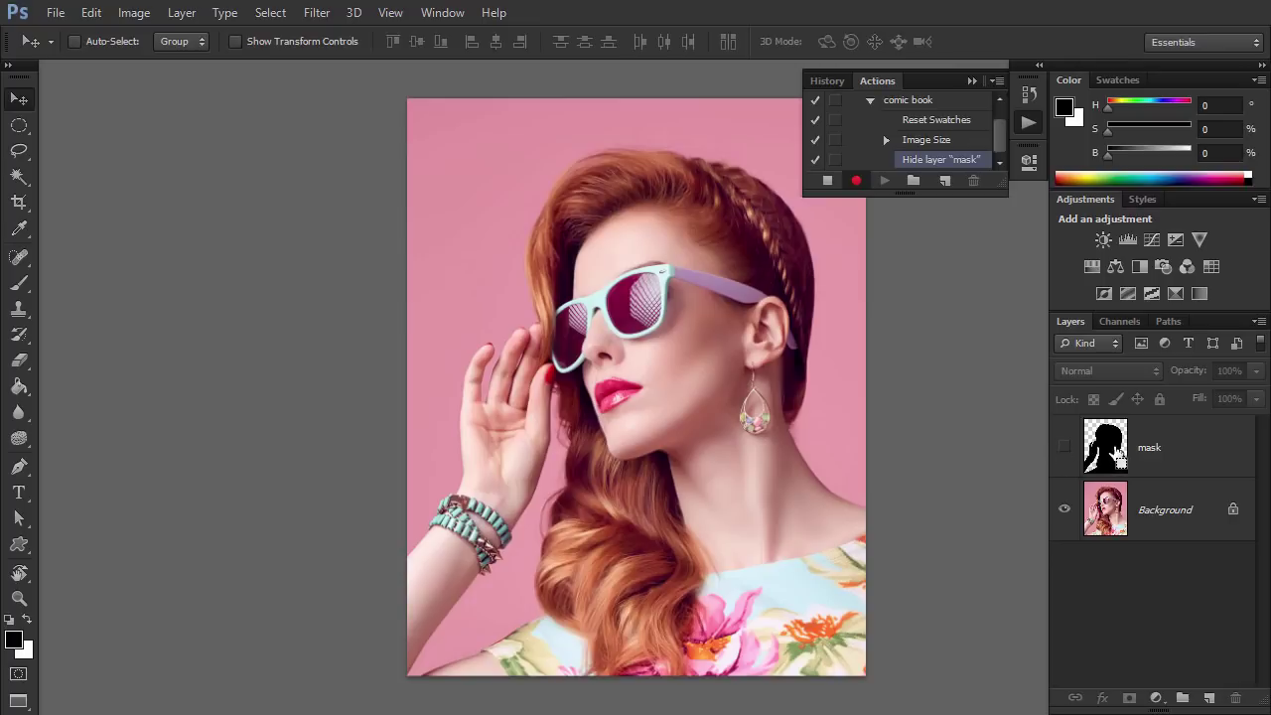
ctrl+click(1117, 452)
click(1164, 514)
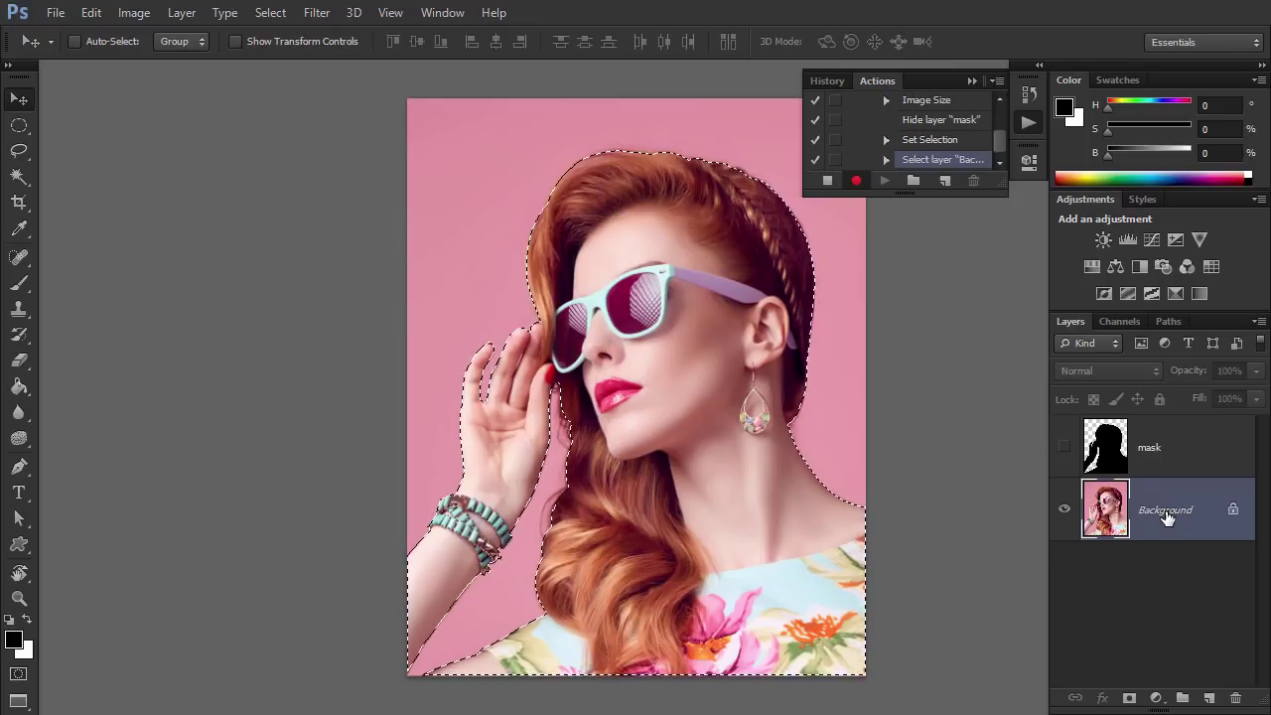
key(ctrl+j)
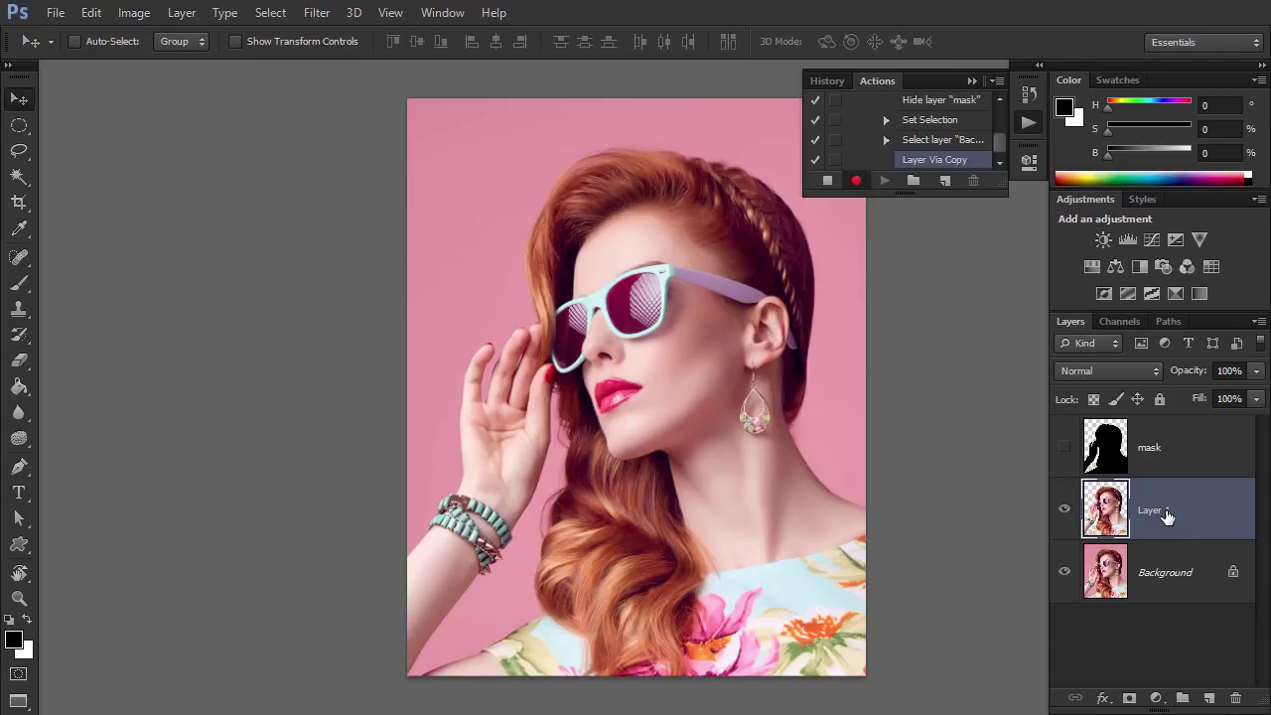
key(ctrl+j)
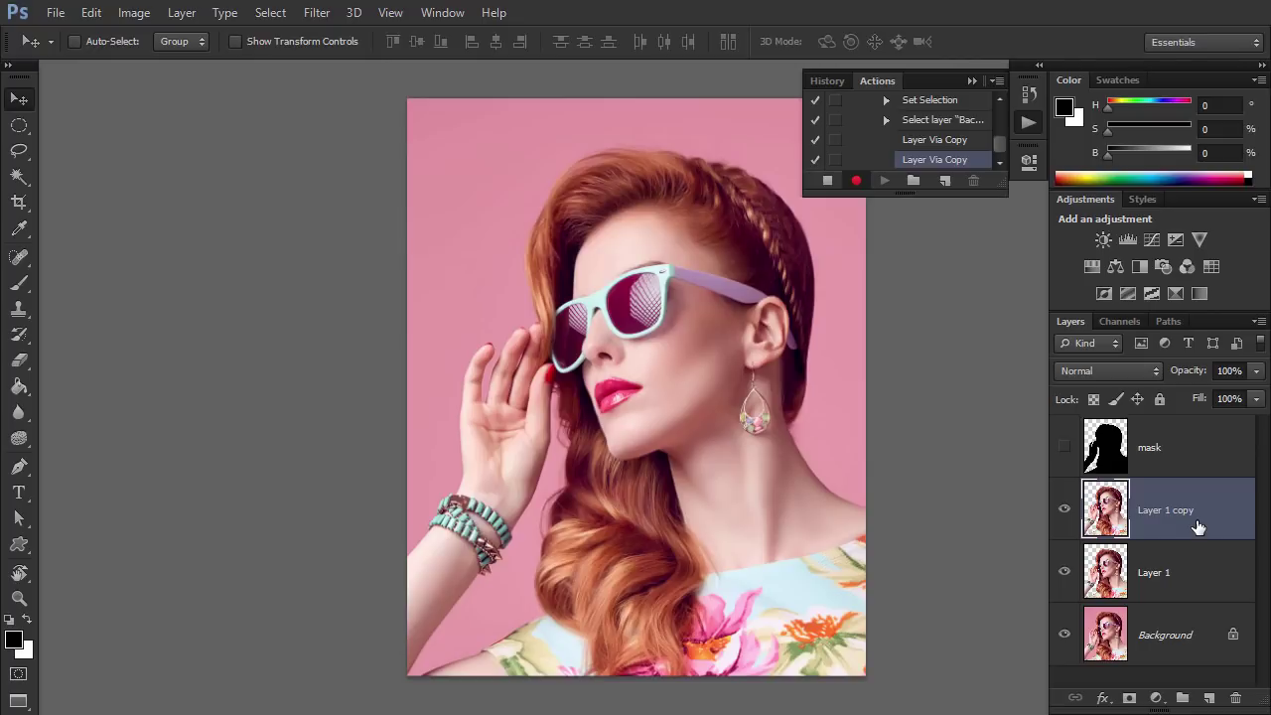
- Give Layer 1 copy a 16 px black outside Stroke
double_click(1198, 526)
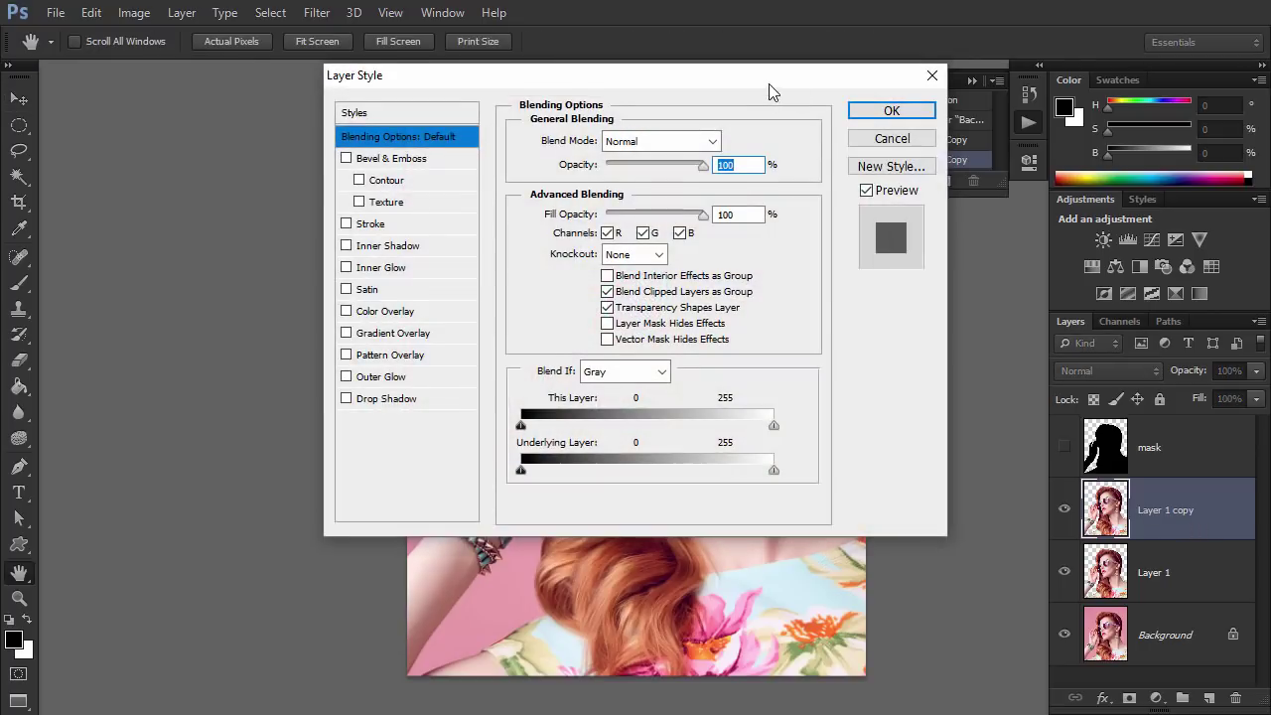
drag(769, 84, 1083, 79)
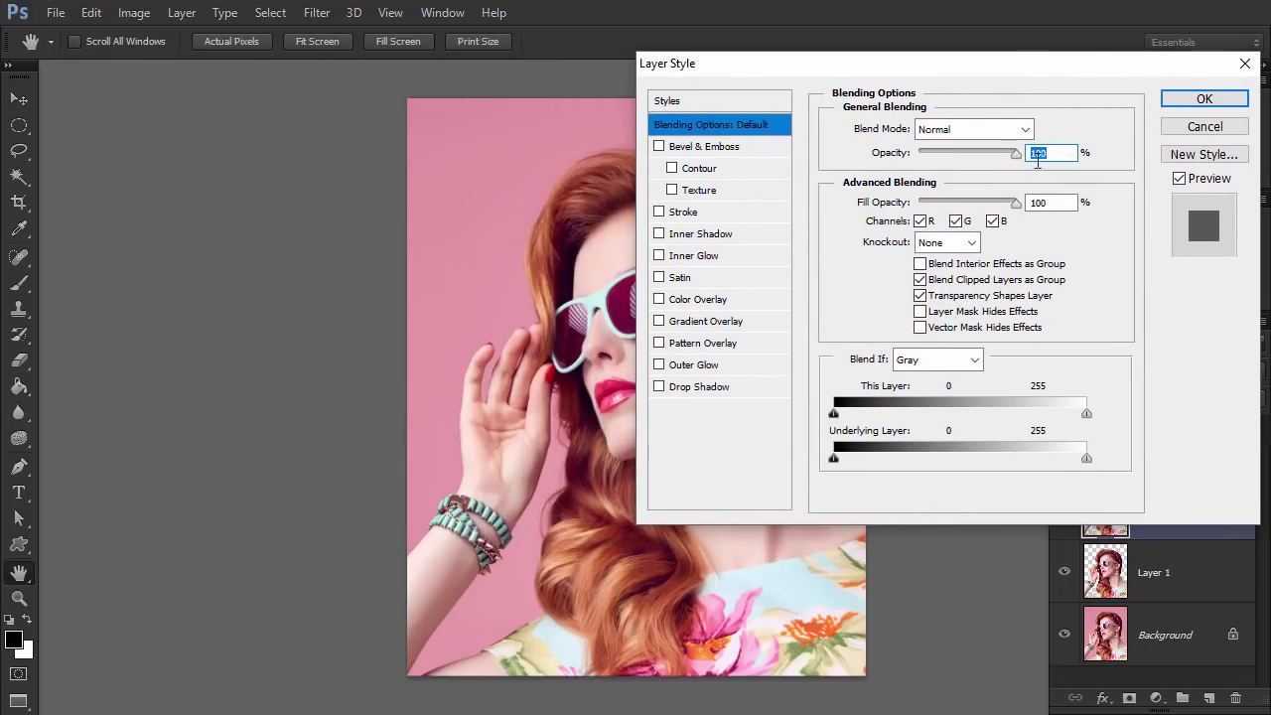
click(659, 211)
drag(909, 129, 918, 137)
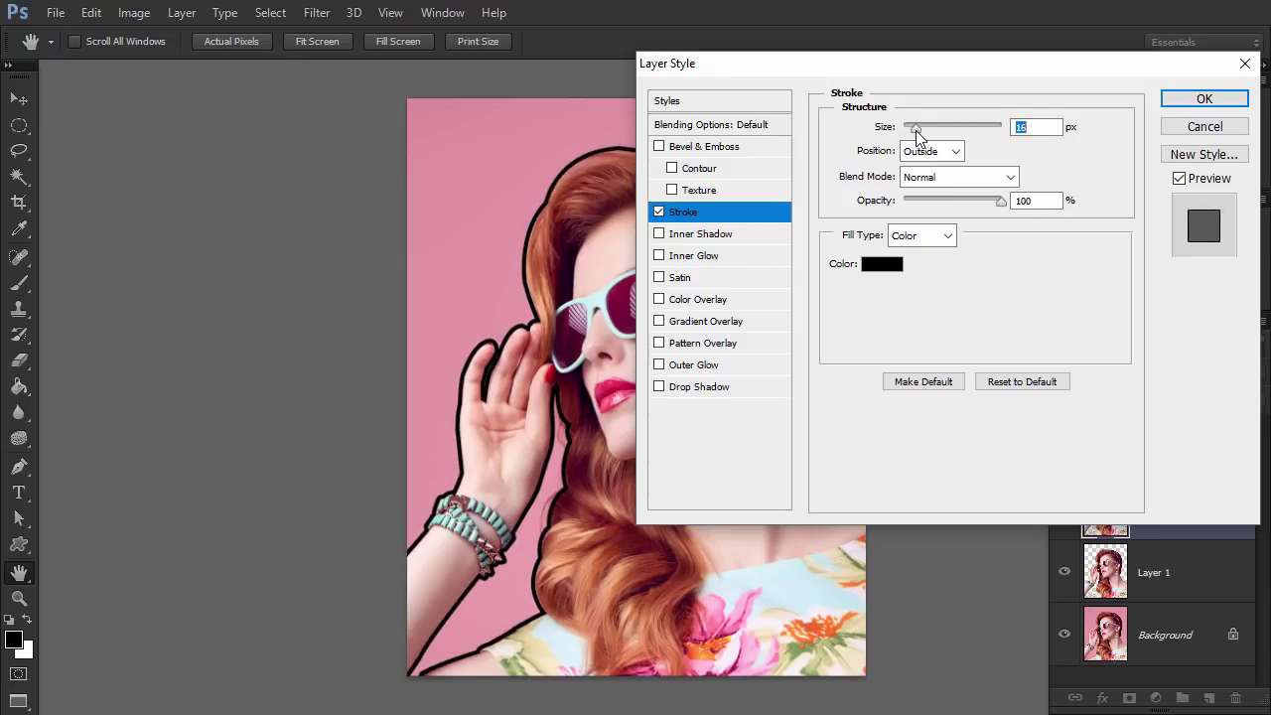
click(1196, 100)
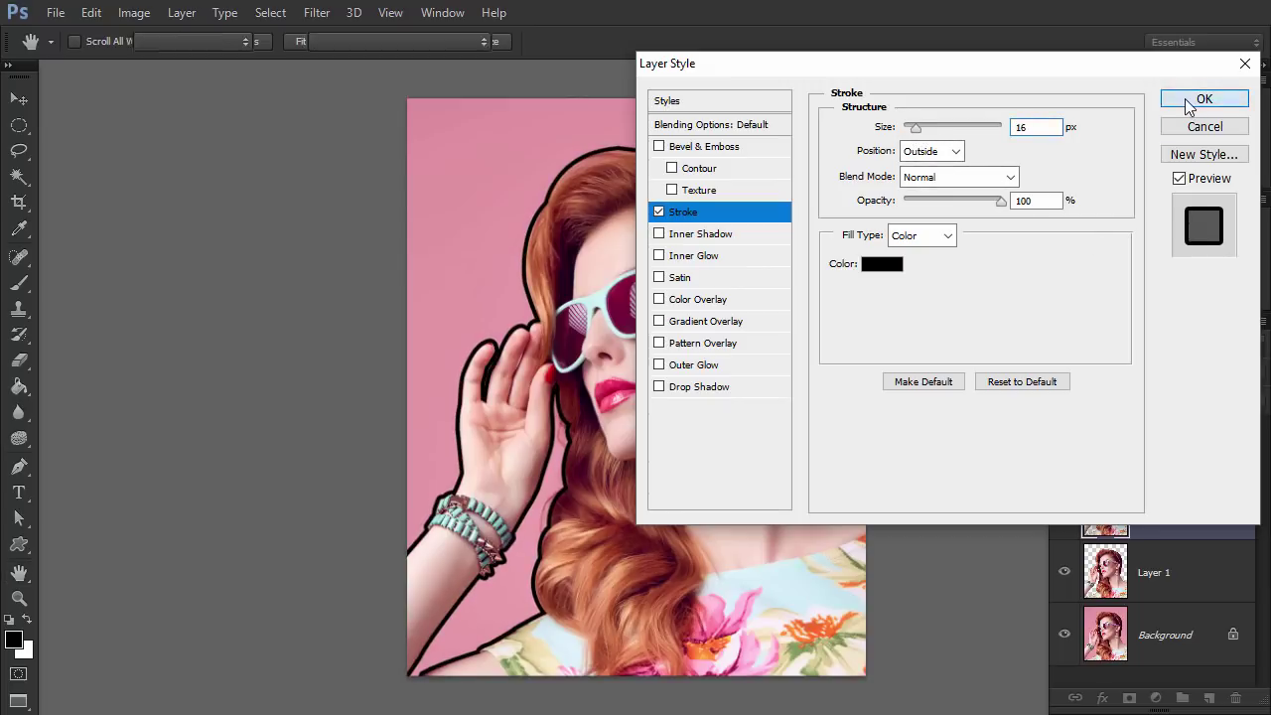
- Duplicate the outlined layer and change the lower copy's Stroke to a wider white outline
key(ctrl+j)
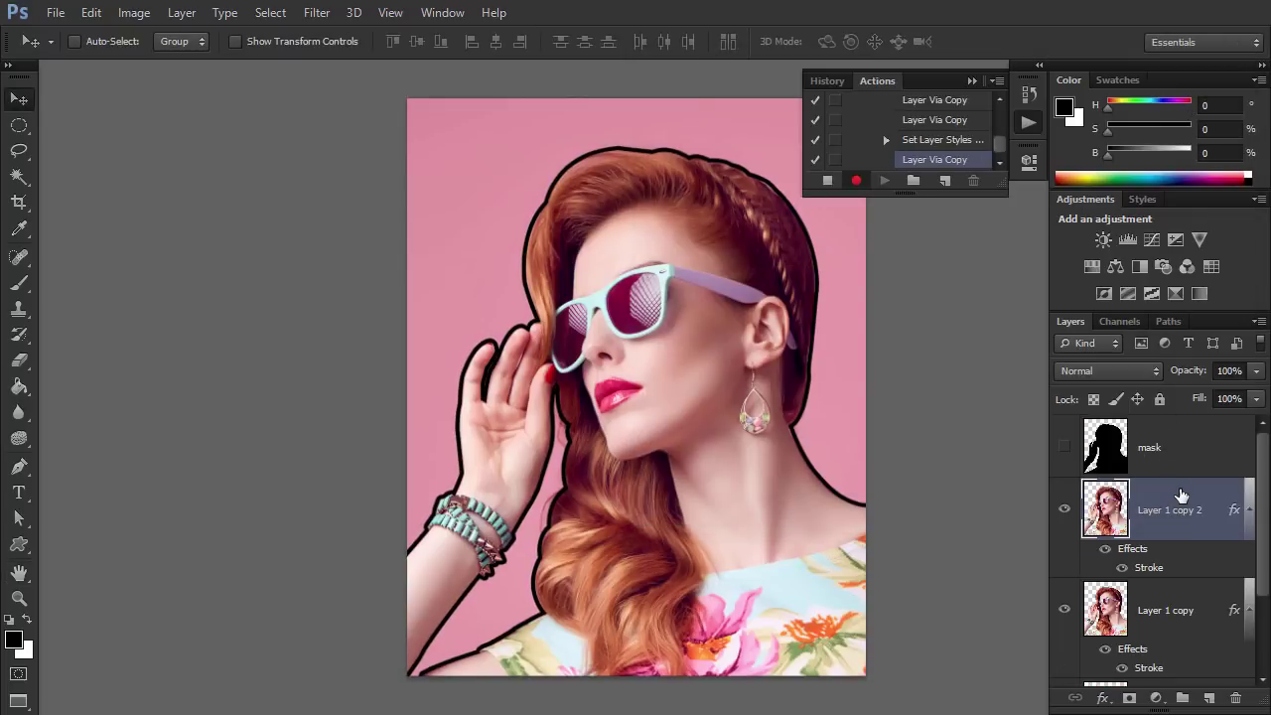
double_click(1171, 633)
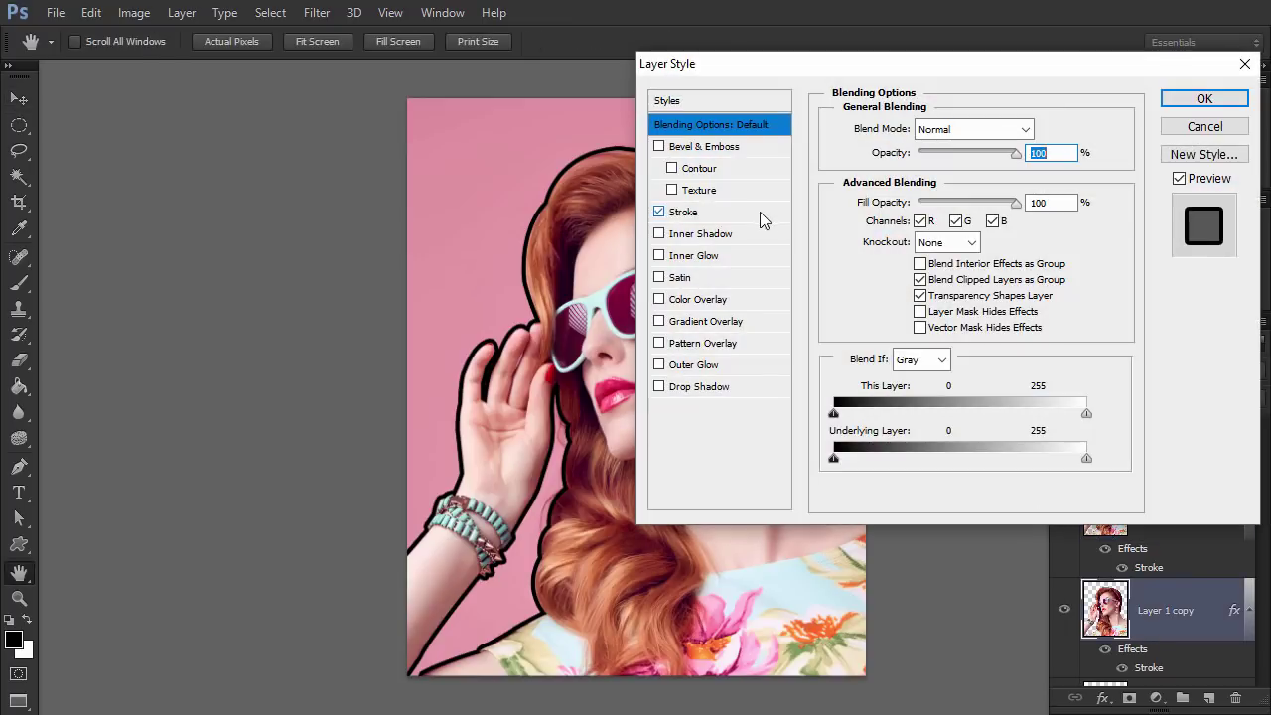
click(765, 214)
click(881, 268)
click(813, 193)
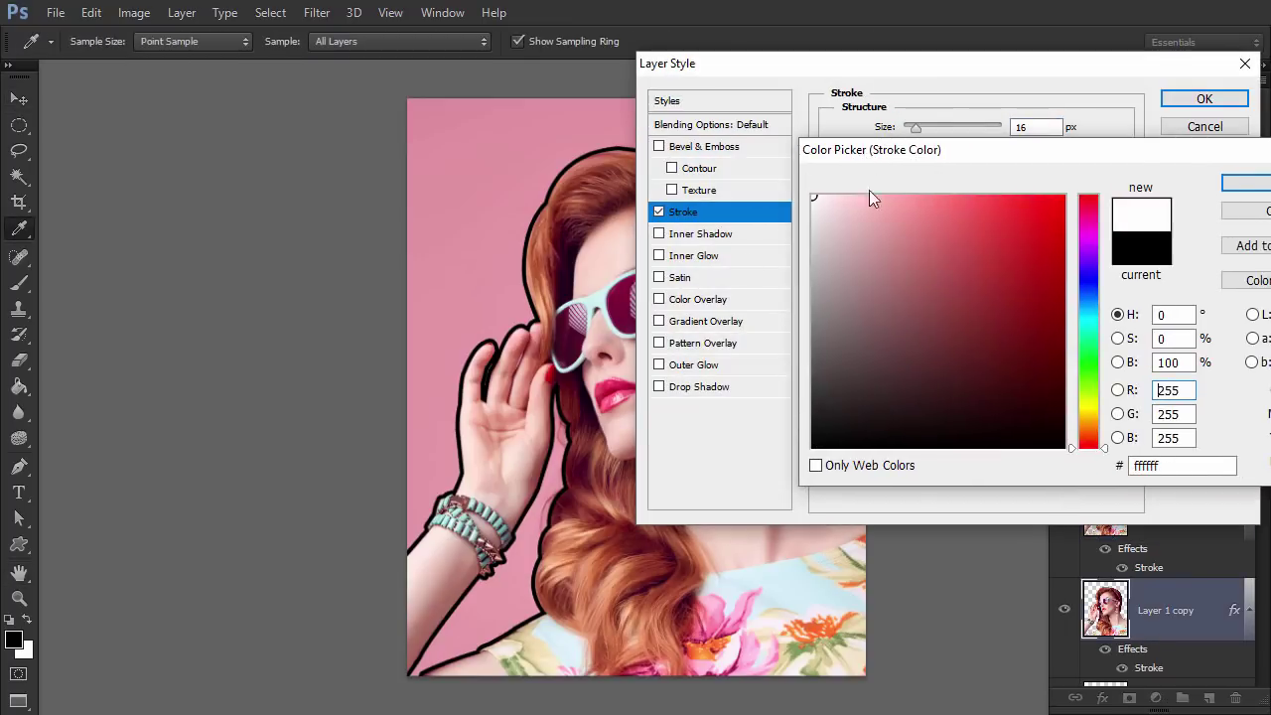
click(1246, 189)
click(924, 127)
click(1195, 102)
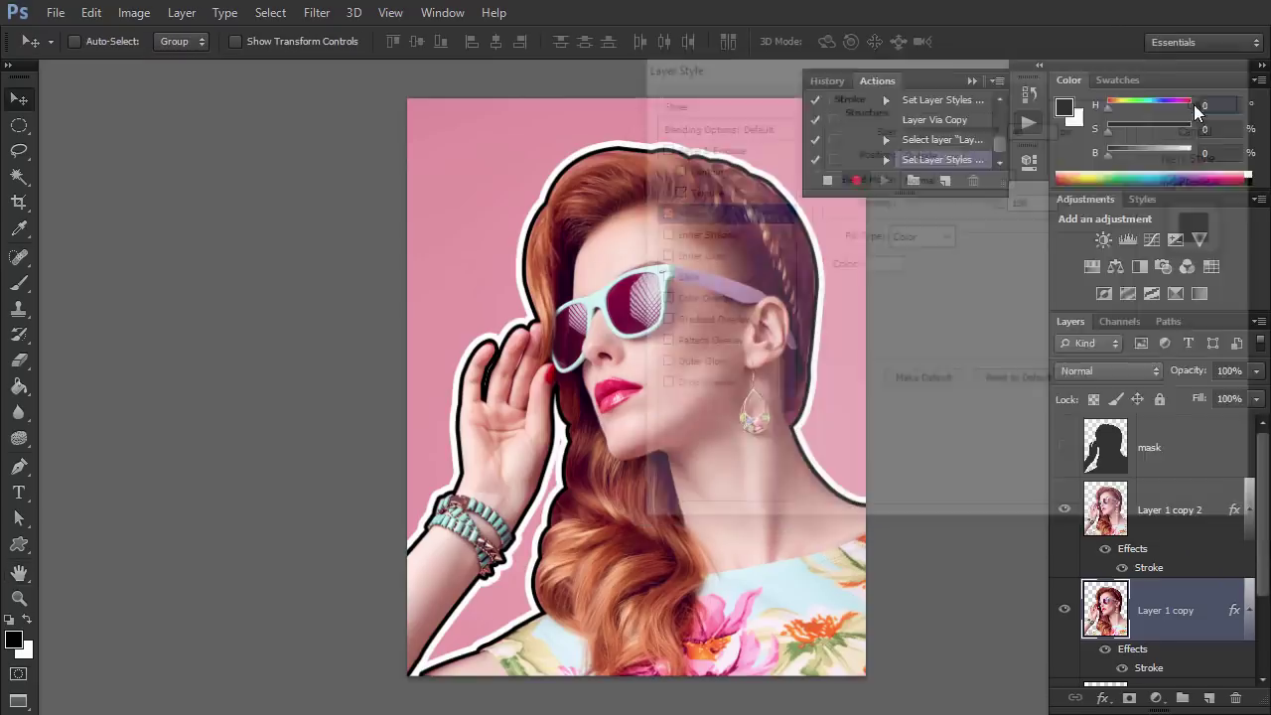
click(1233, 512)
click(1231, 567)
scroll(1204, 573, down, 1)
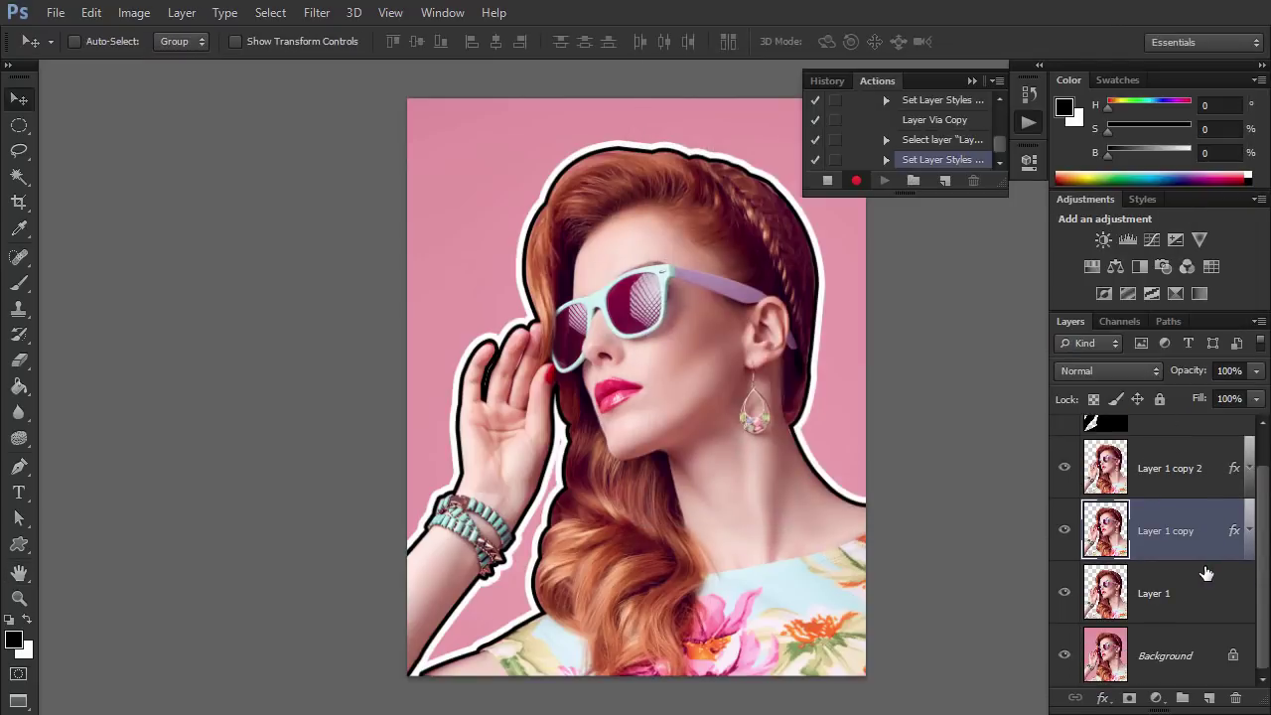
- Add Layer 2 above the Background and fill it with black
click(1192, 648)
click(1208, 698)
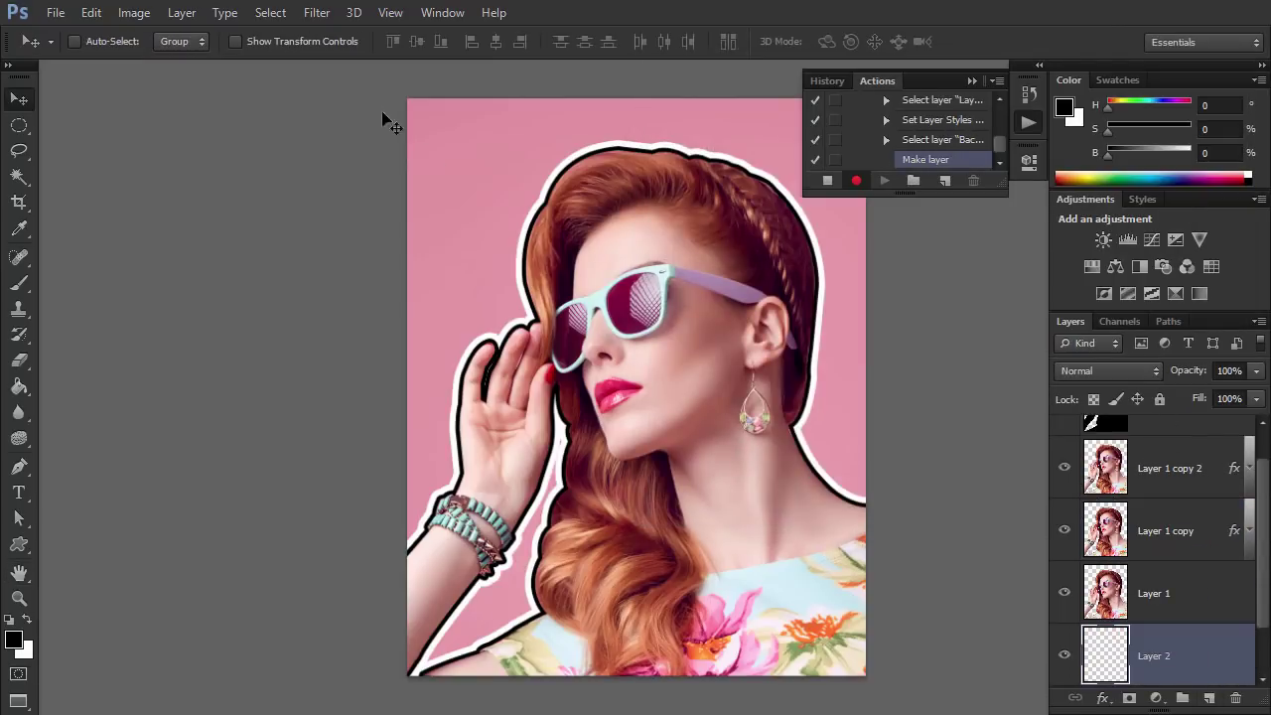
click(91, 13)
click(141, 289)
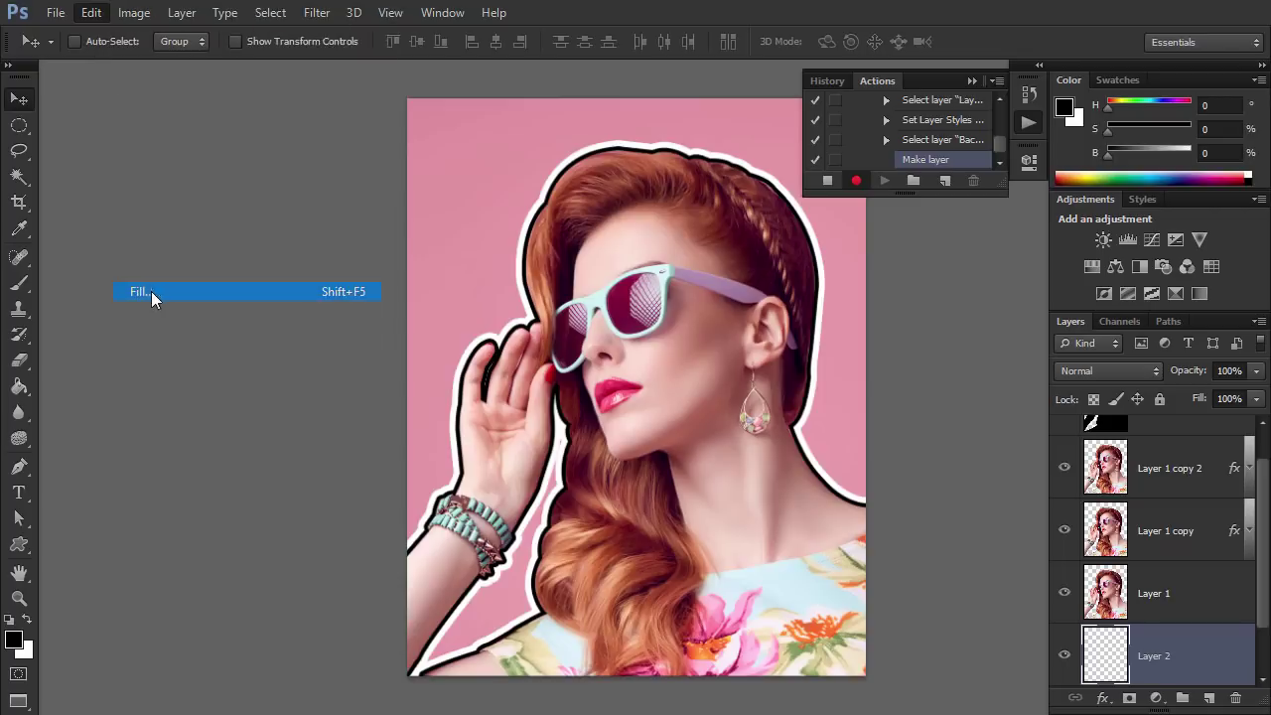
click(1036, 350)
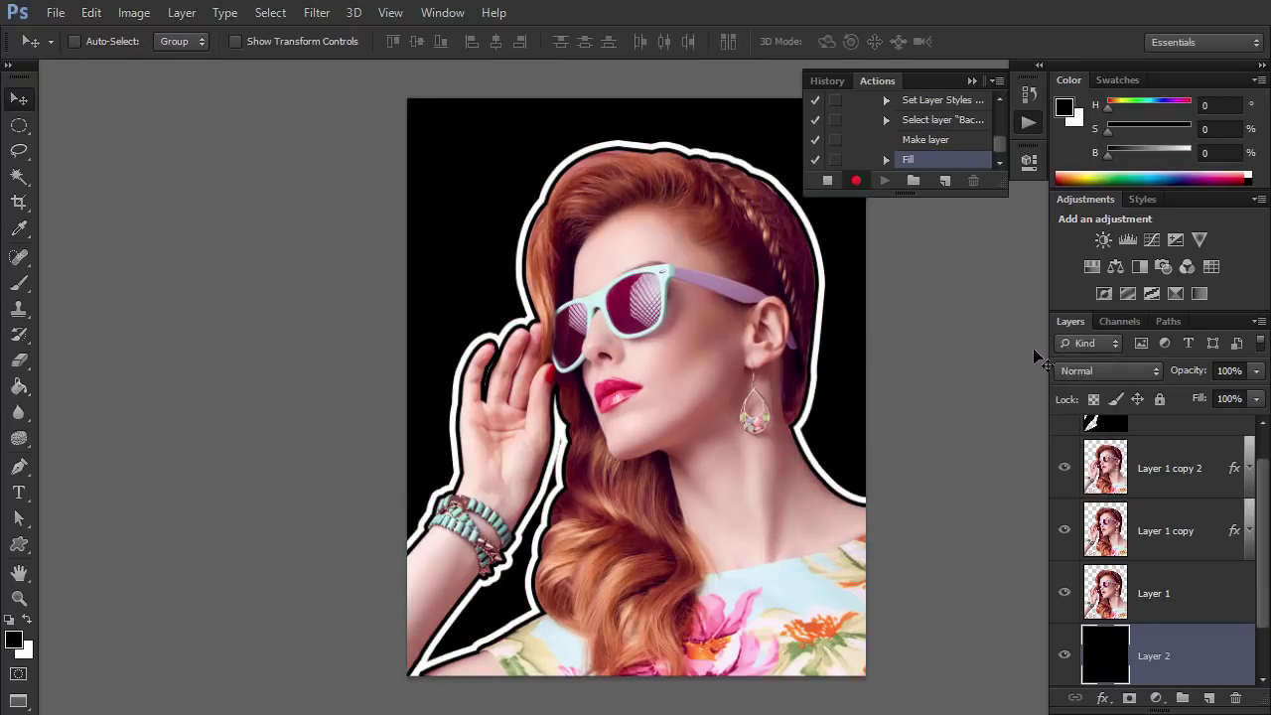
- Give Layer 2 a scaled-down yellow-green diamond Pattern Overlay
double_click(1206, 652)
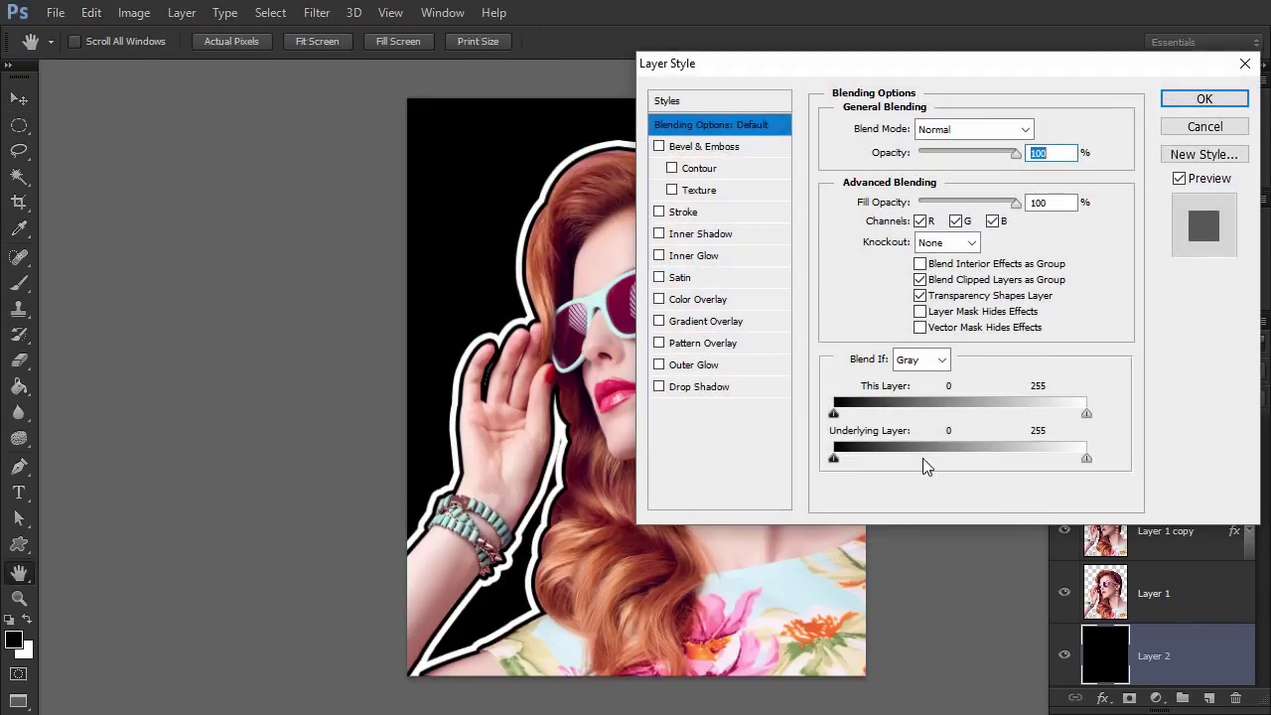
click(667, 343)
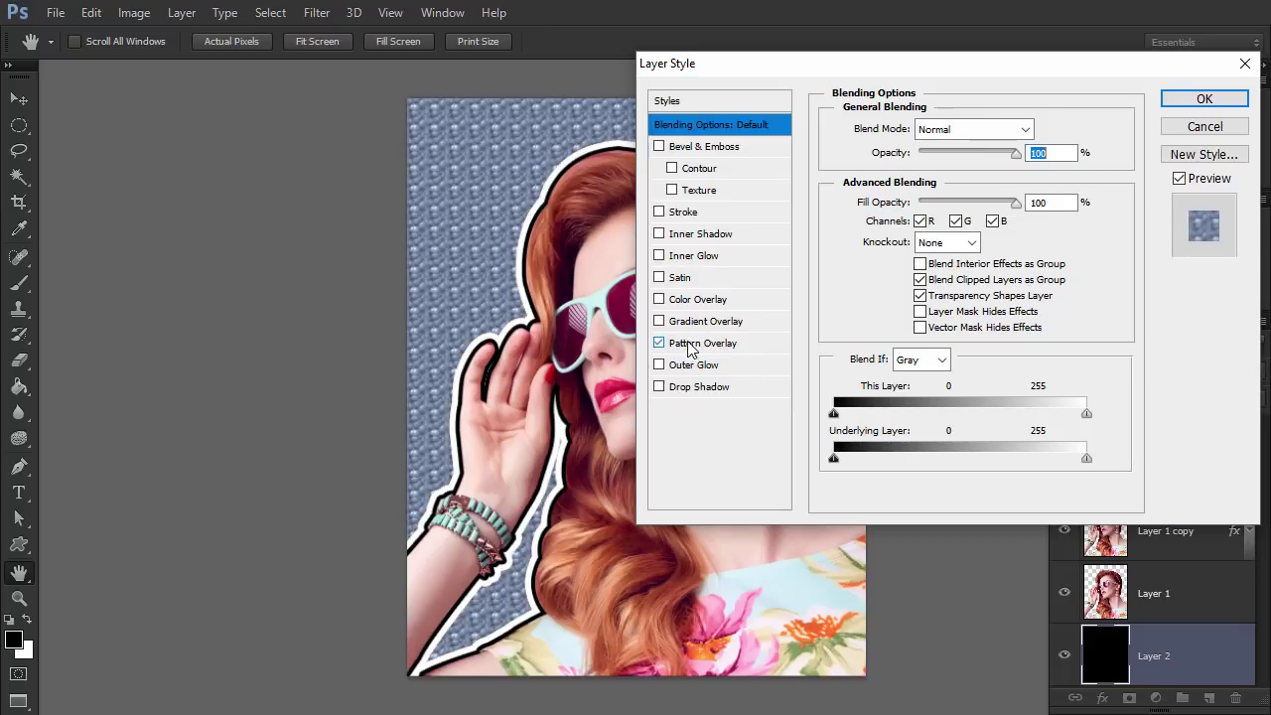
click(695, 344)
click(965, 217)
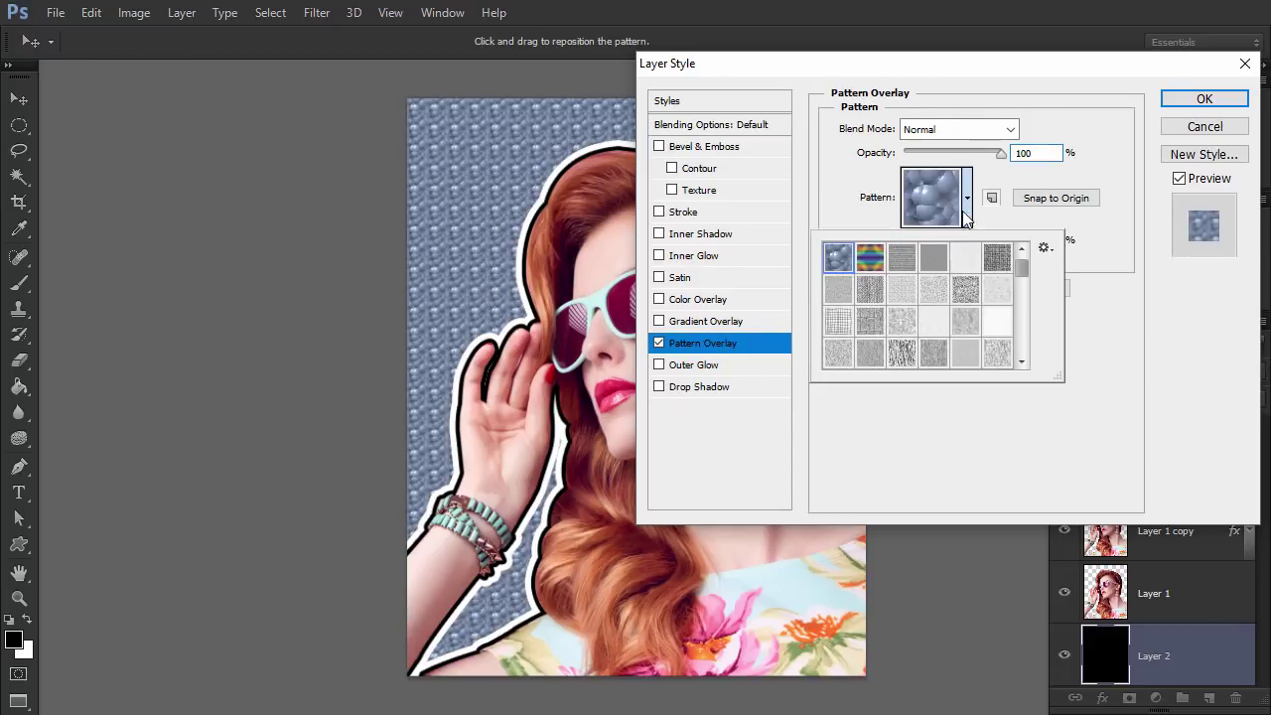
scroll(1025, 286, down, 5)
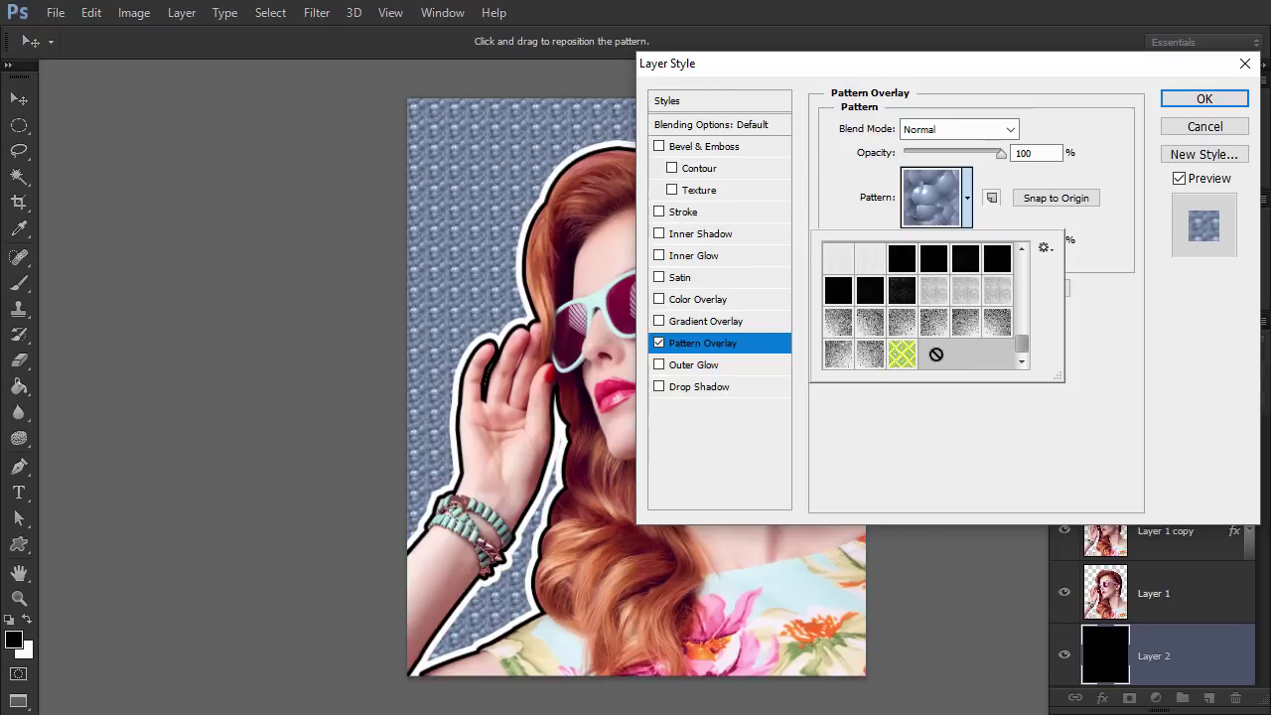
click(905, 360)
click(1127, 336)
drag(951, 242, 920, 243)
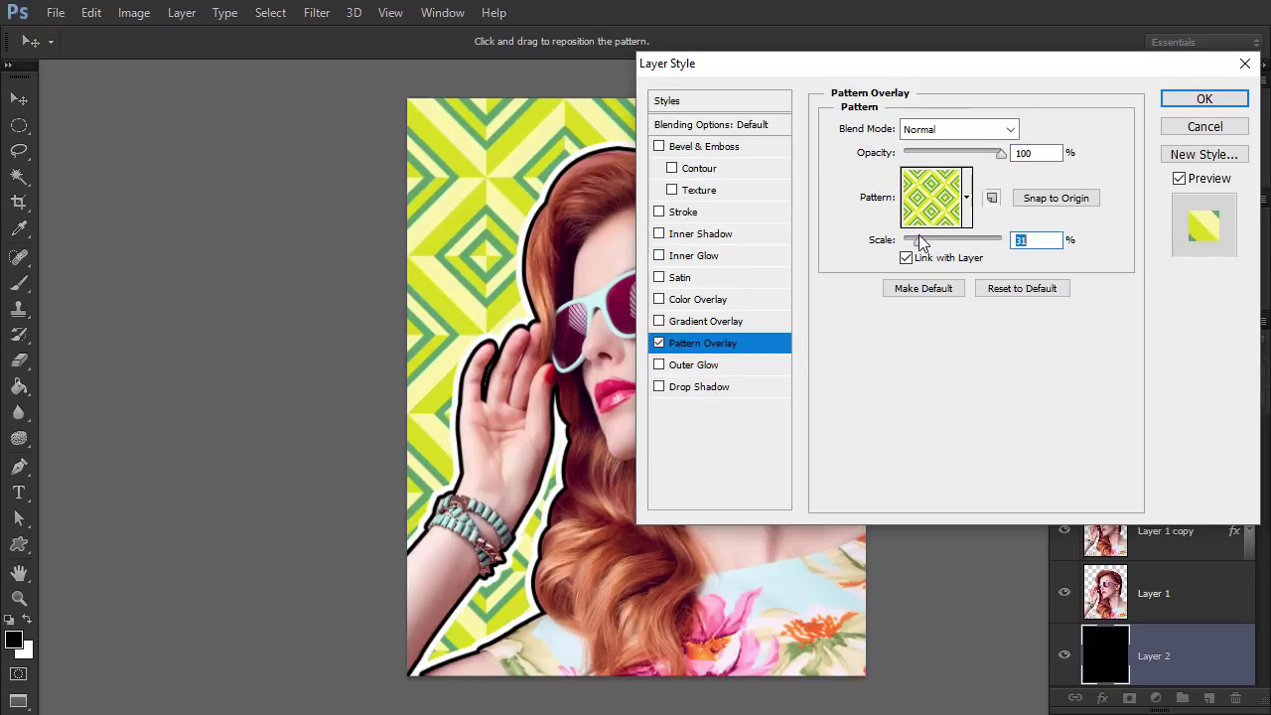
- Add a yellow Color Overlay at reduced opacity to Layer 2
click(658, 299)
click(698, 299)
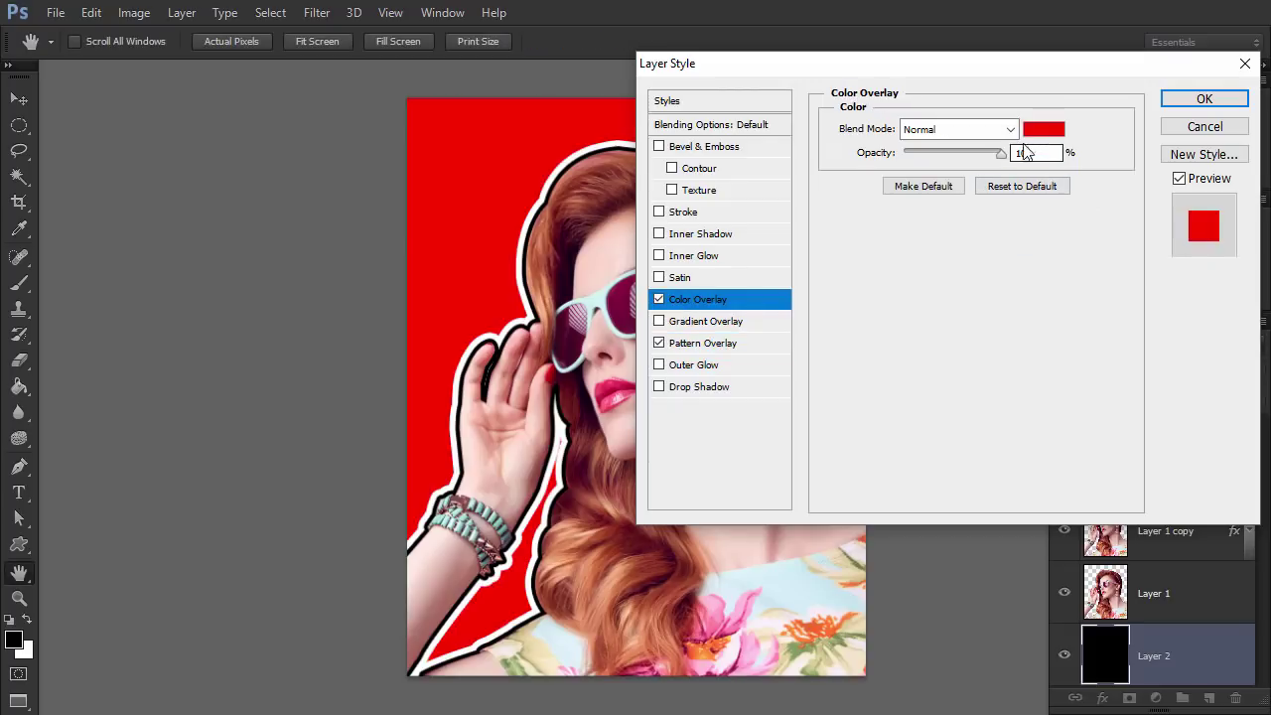
click(1043, 129)
drag(1092, 440, 1092, 407)
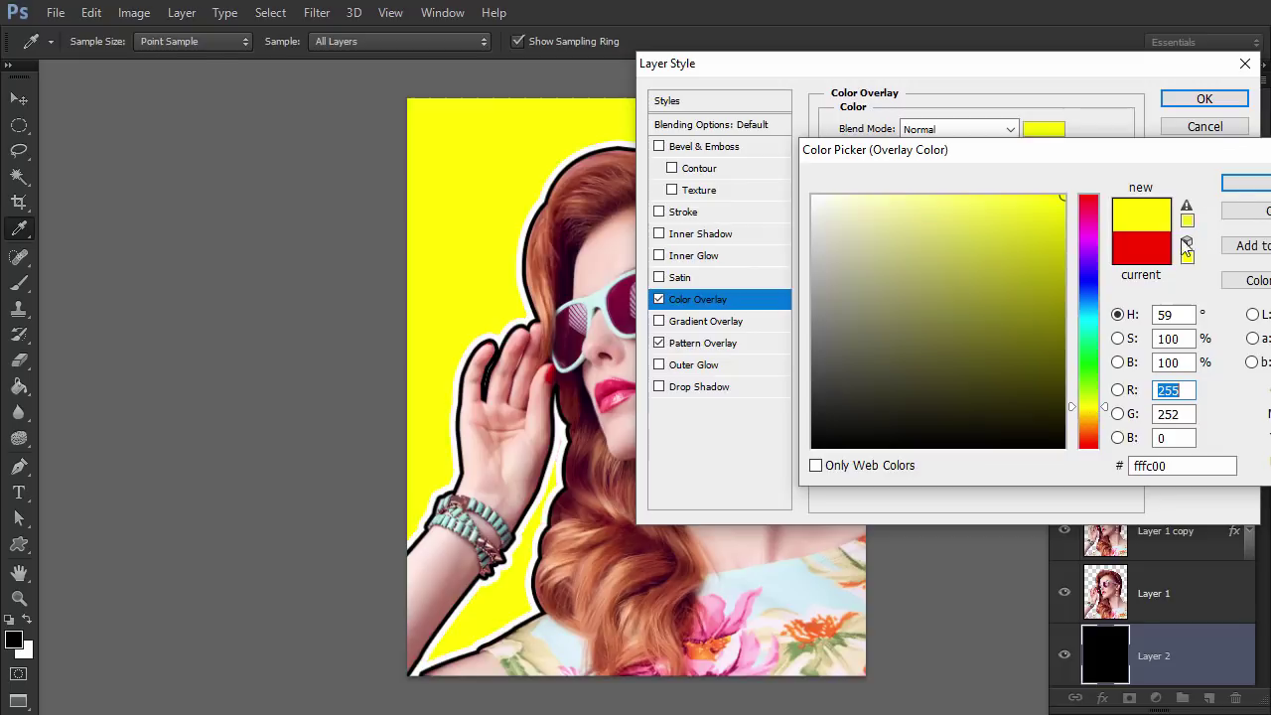
click(1236, 184)
drag(1003, 159, 953, 149)
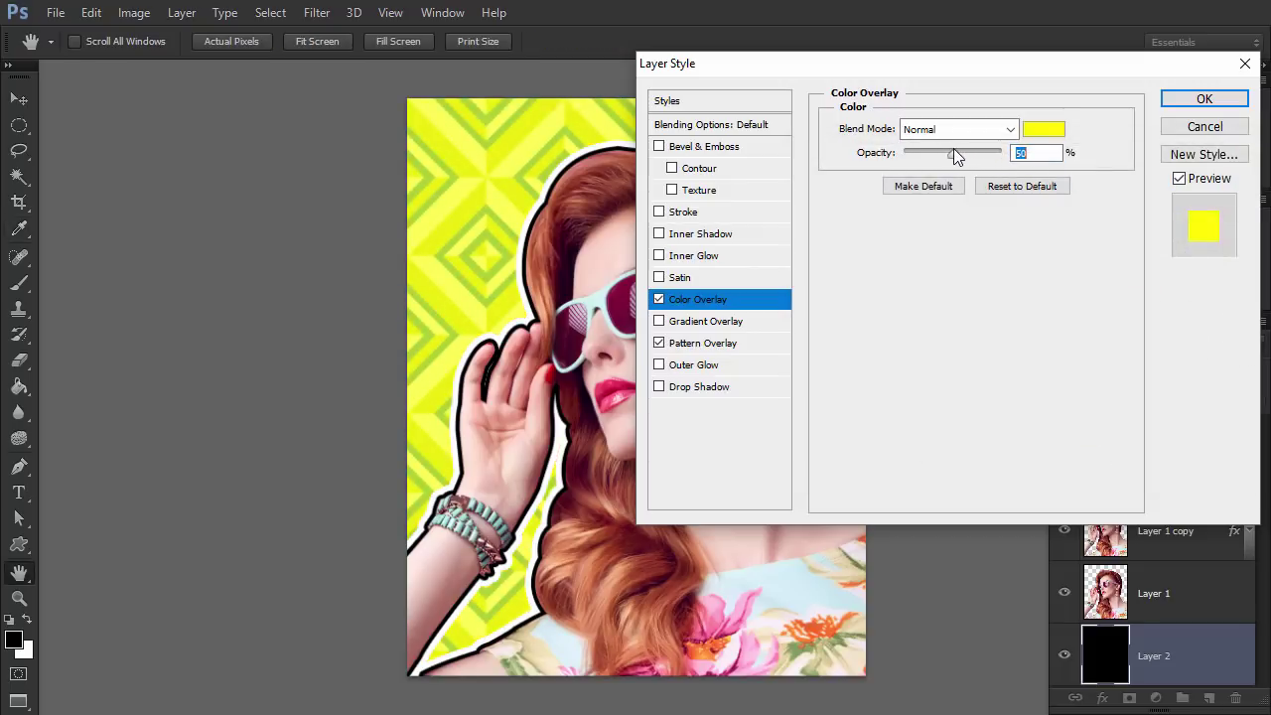
click(1178, 100)
- Duplicate Layer 1 and move the copy directly below the mask
click(1149, 634)
key(ctrl+j)
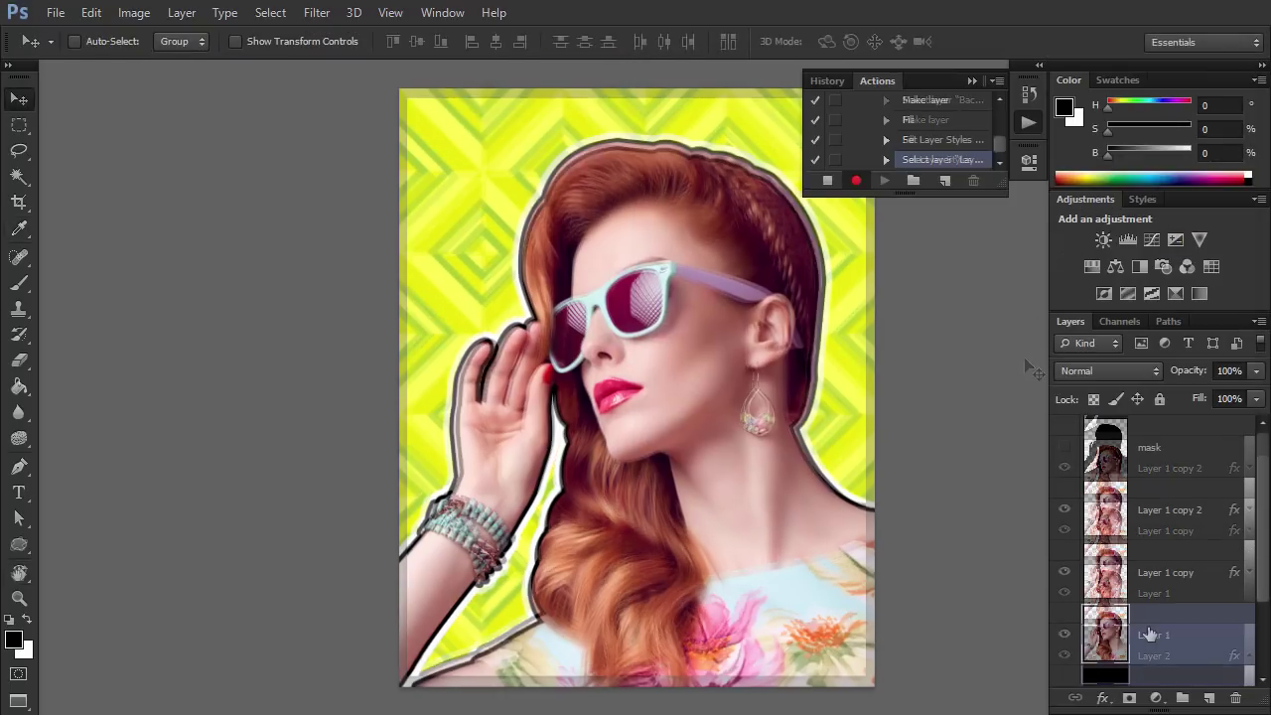
drag(1181, 643, 1195, 485)
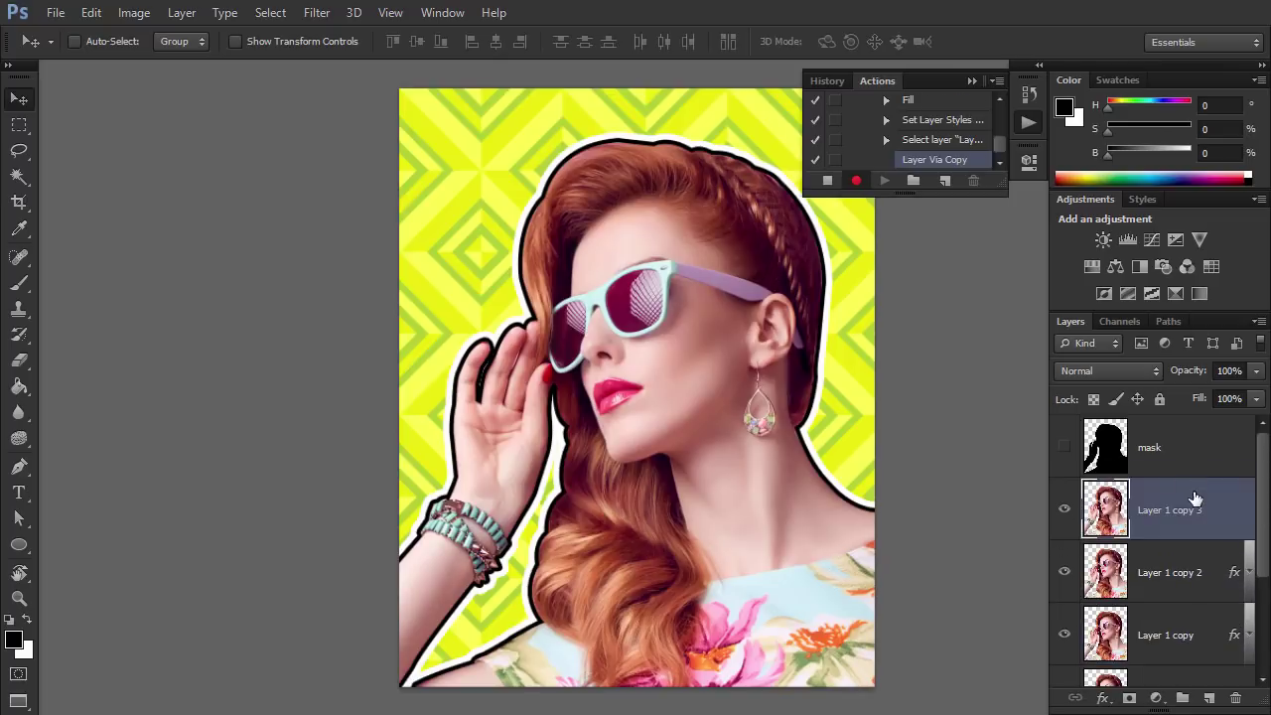
- Apply Smart Sharpen to the layer with a radius of 6.8 px
click(318, 14)
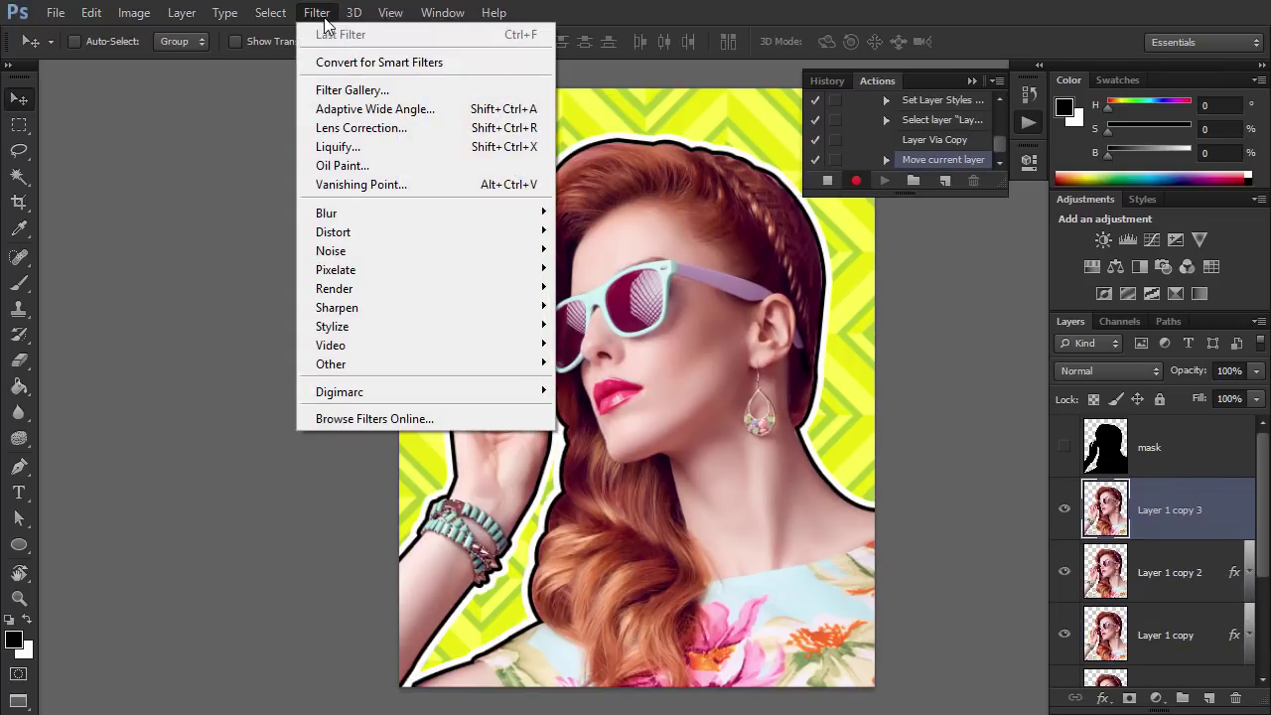
mouse_move(363, 307)
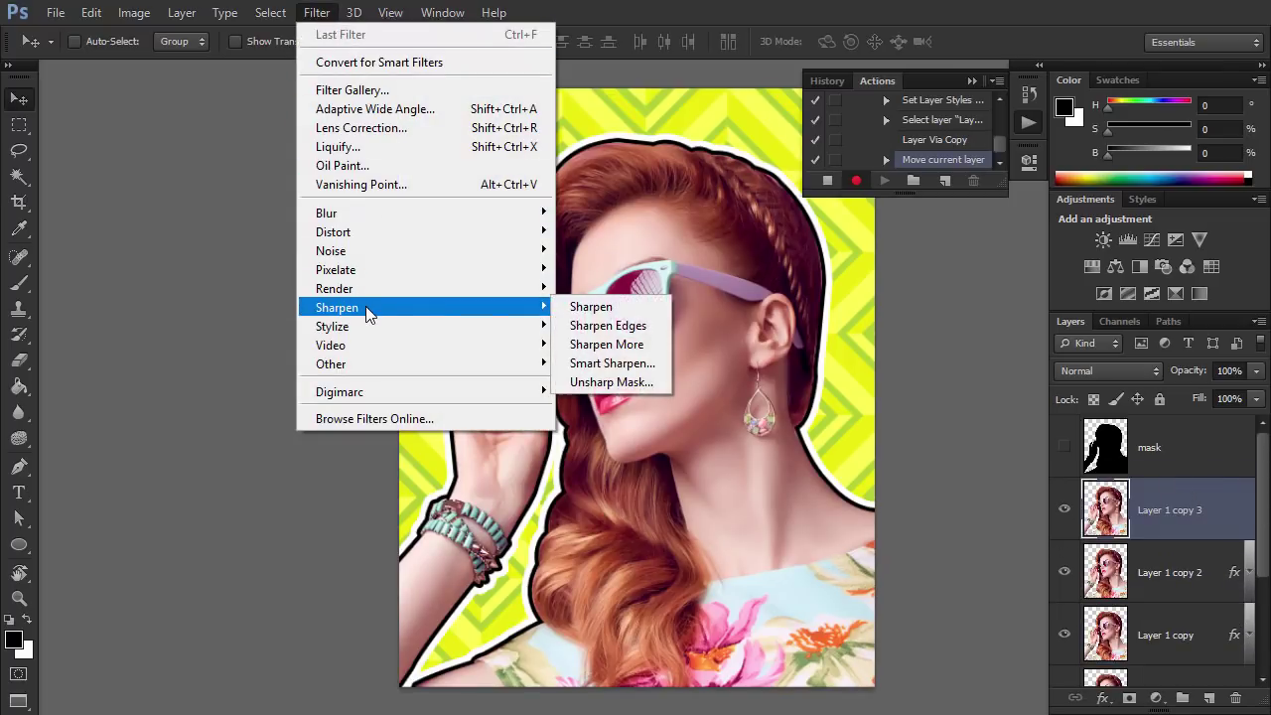
click(626, 364)
drag(747, 95, 577, 117)
click(479, 563)
click(479, 563)
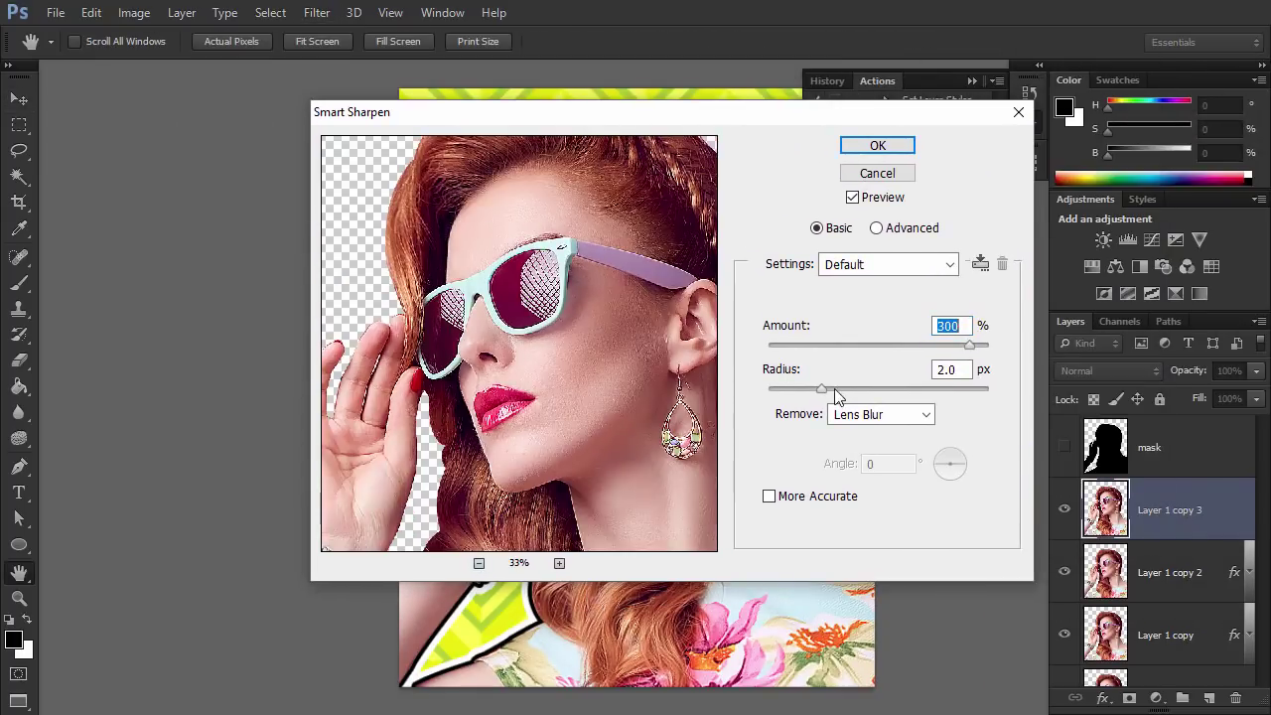
drag(834, 388, 869, 391)
drag(682, 406, 679, 320)
click(878, 145)
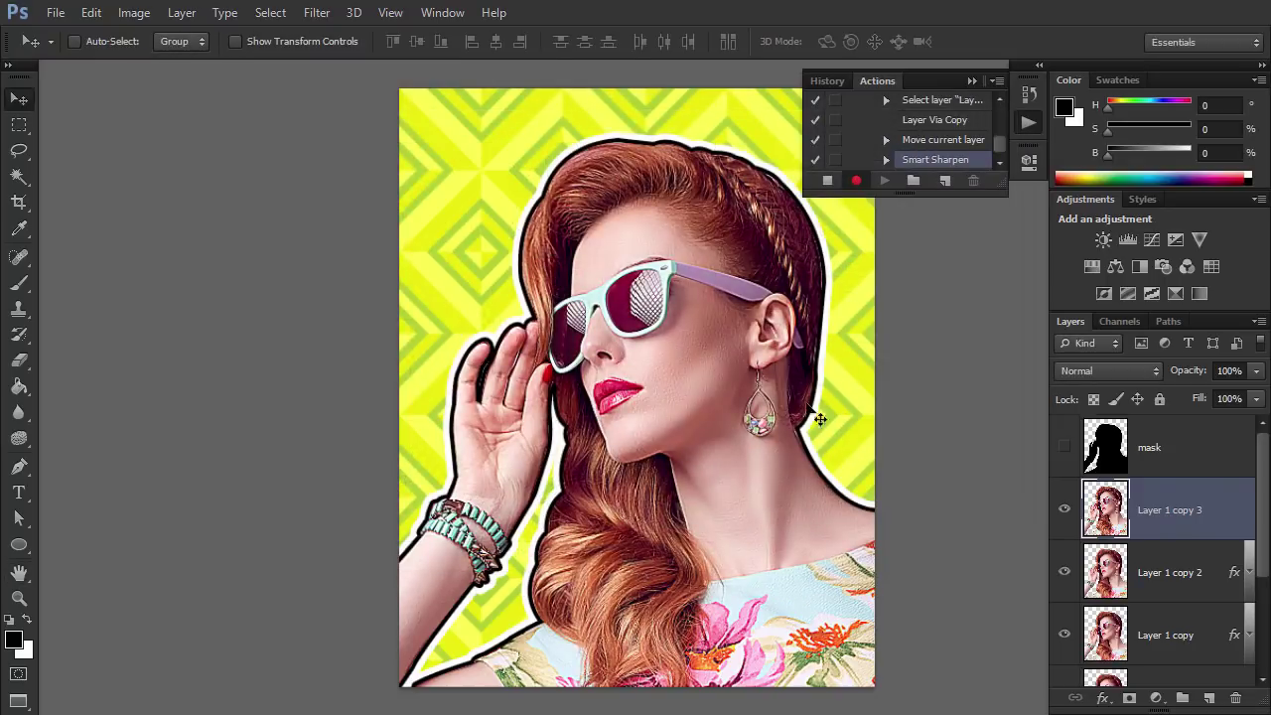
- Apply Surface Blur with a higher radius and threshold for smoother skin
click(318, 14)
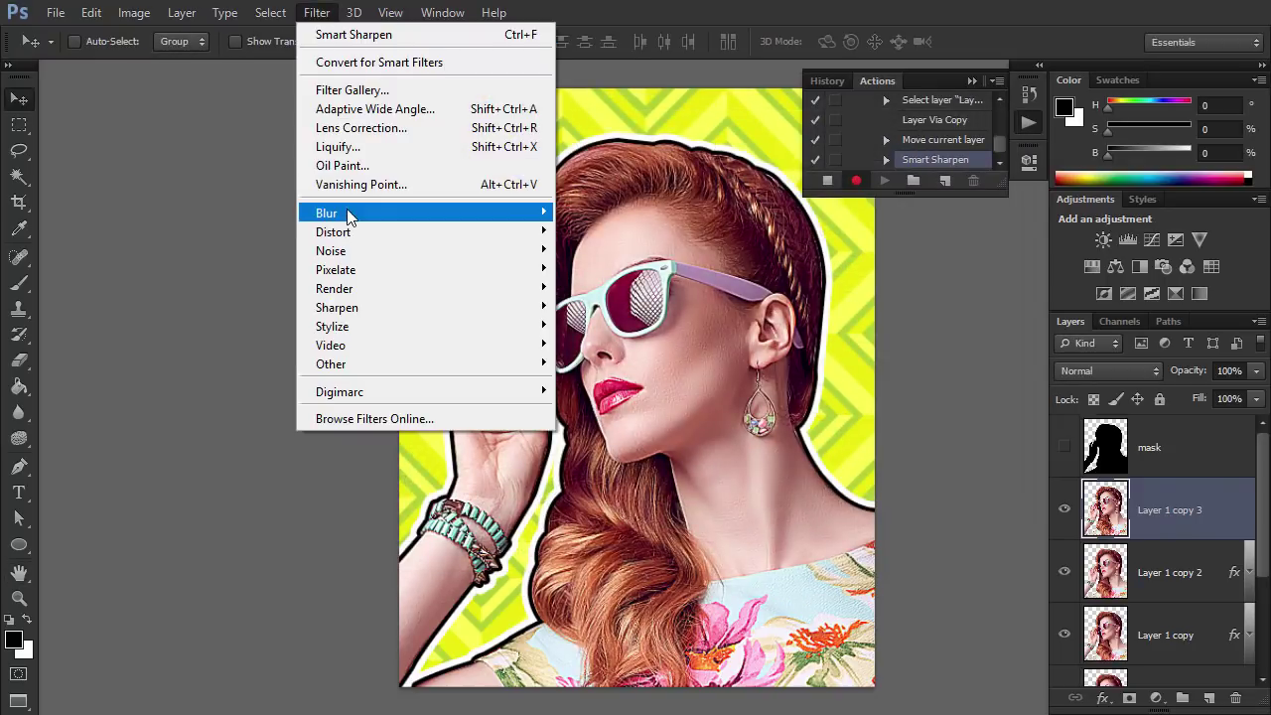
mouse_move(349, 211)
click(606, 465)
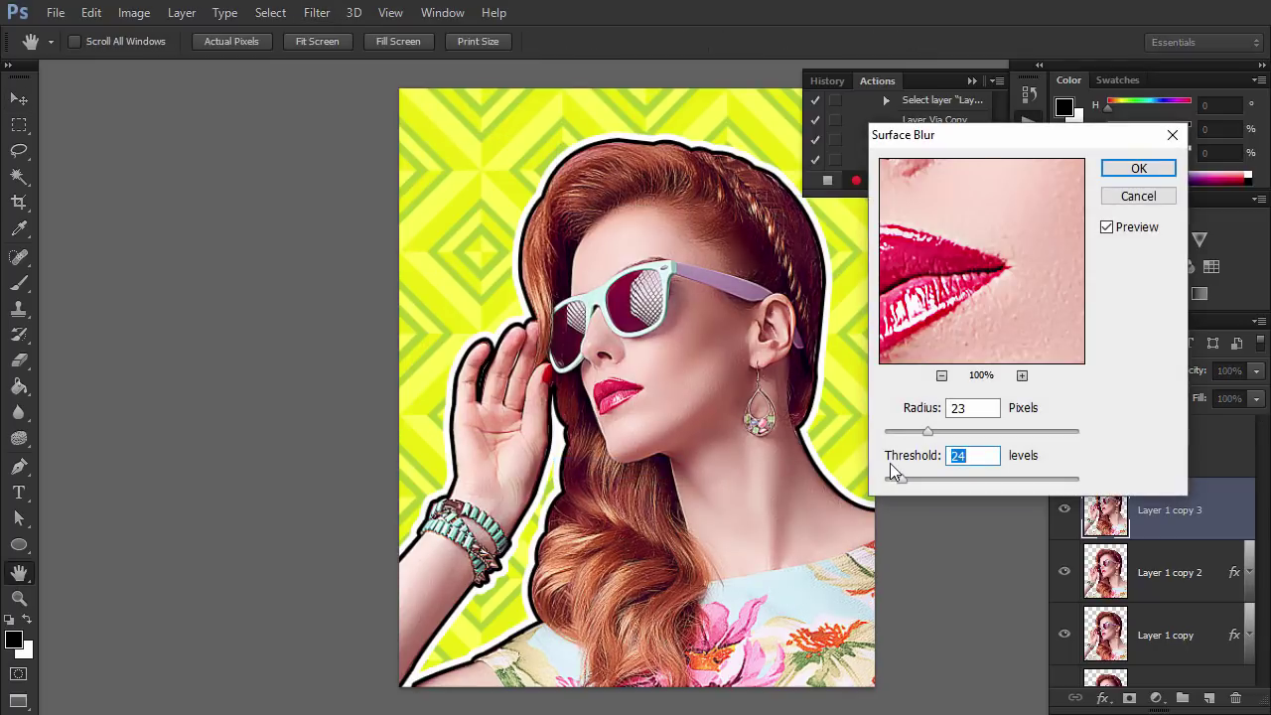
drag(911, 477, 915, 478)
drag(920, 433, 929, 433)
click(1132, 169)
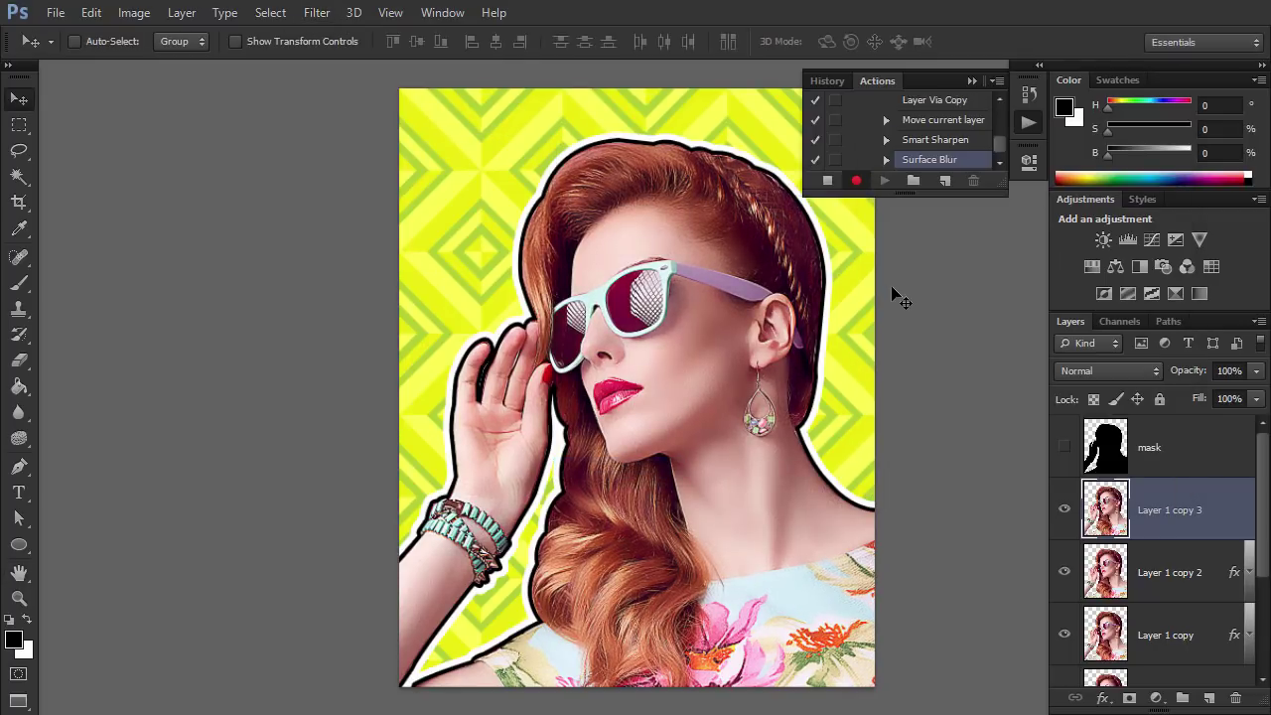
- Rename the layer 'blur' and duplicate it as 'blur copy'
double_click(1158, 512)
text(blur)
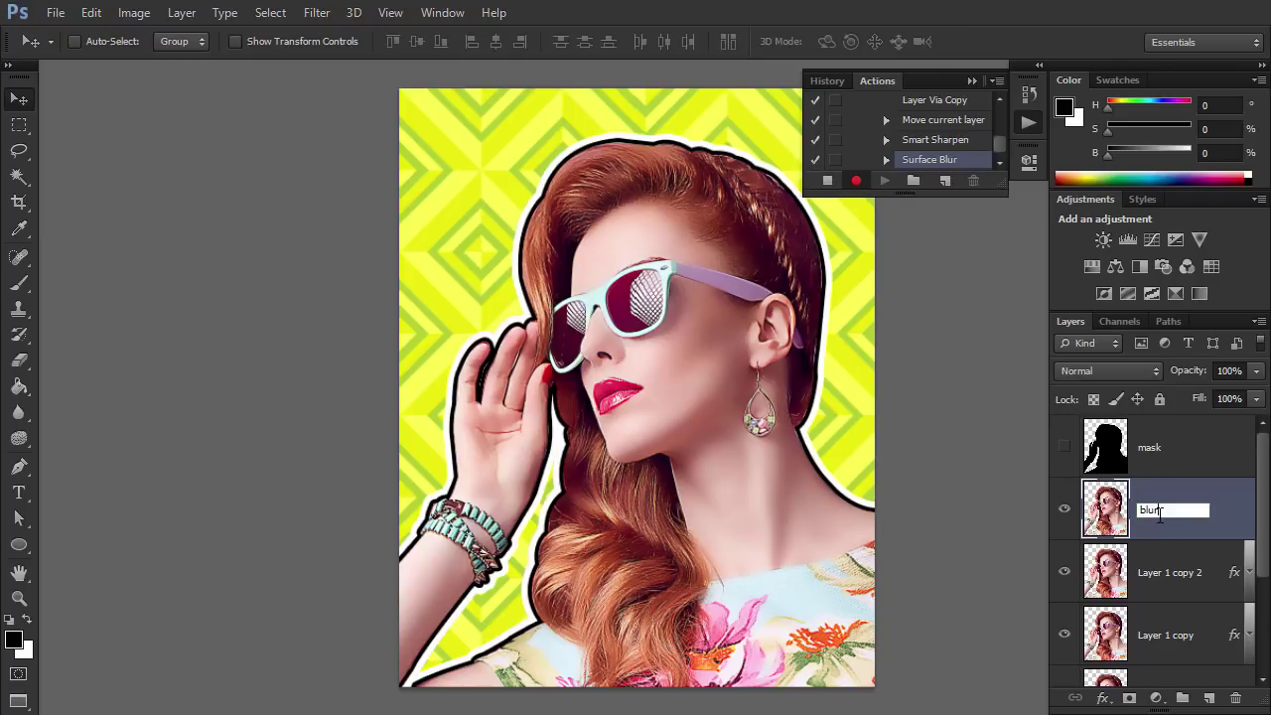
key(Return)
key(ctrl+j)
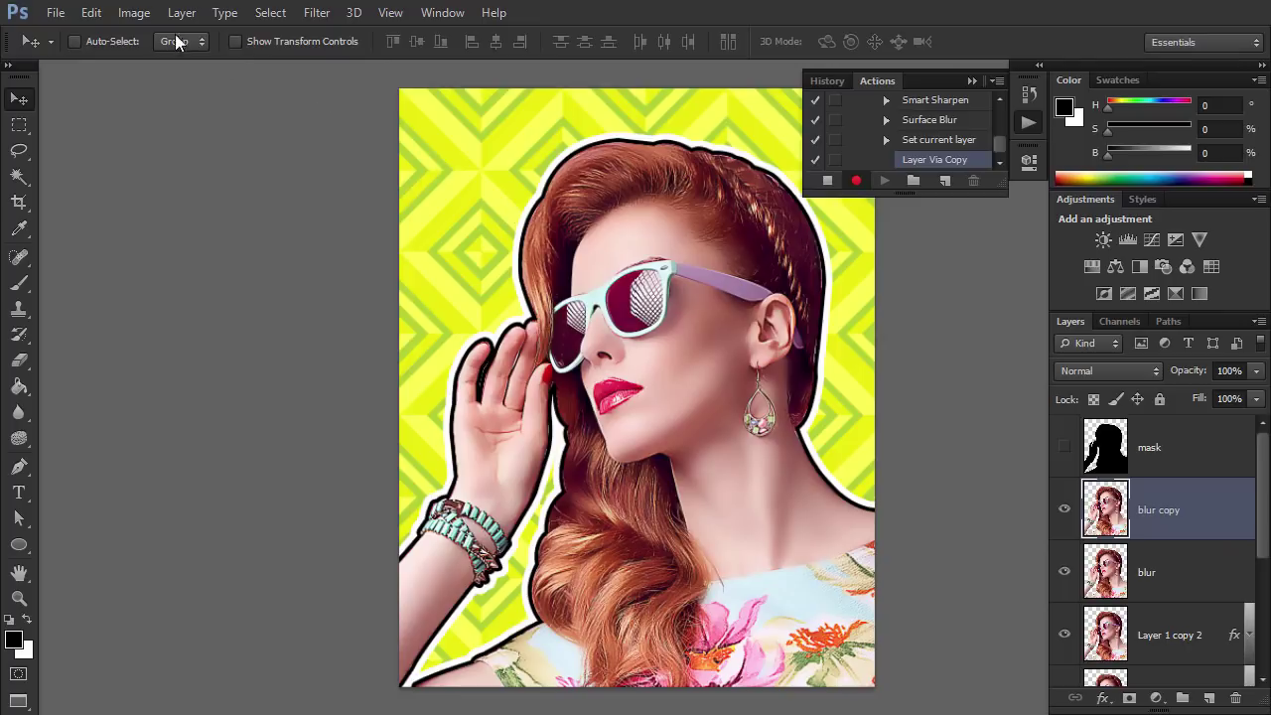
- Desaturate the blur copy layer to greyscale
click(140, 13)
mouse_move(156, 63)
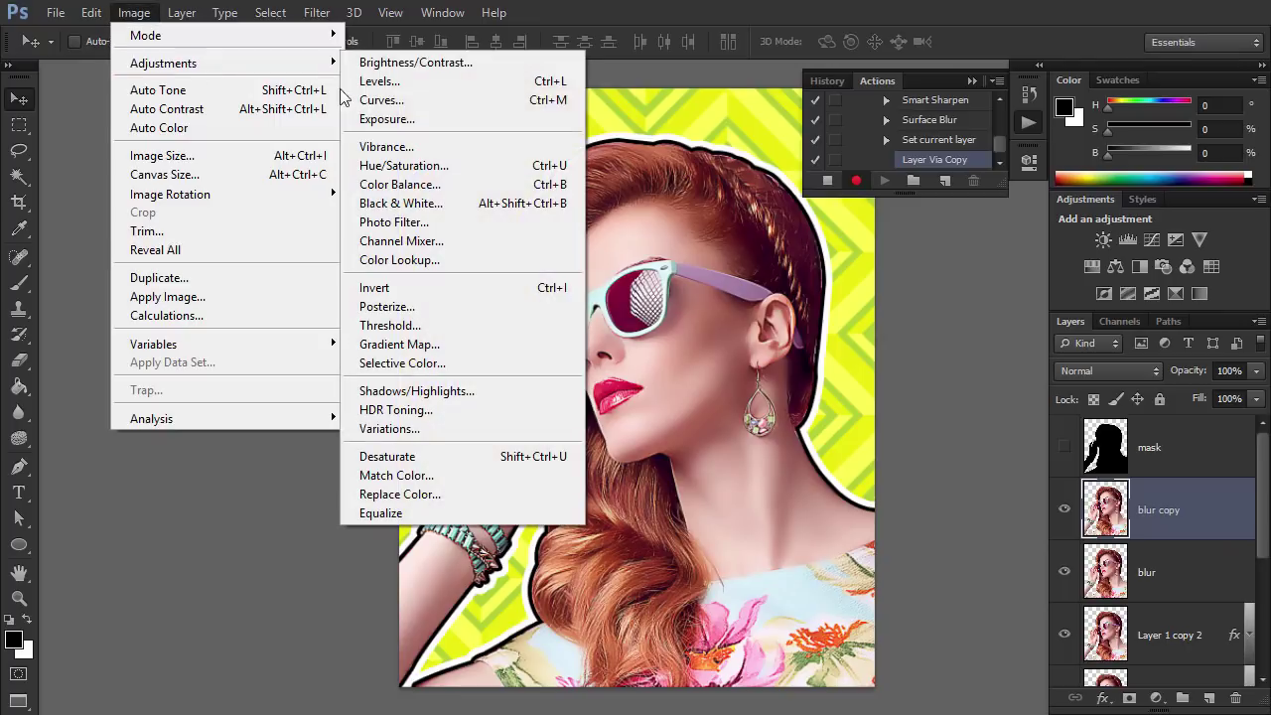
click(433, 455)
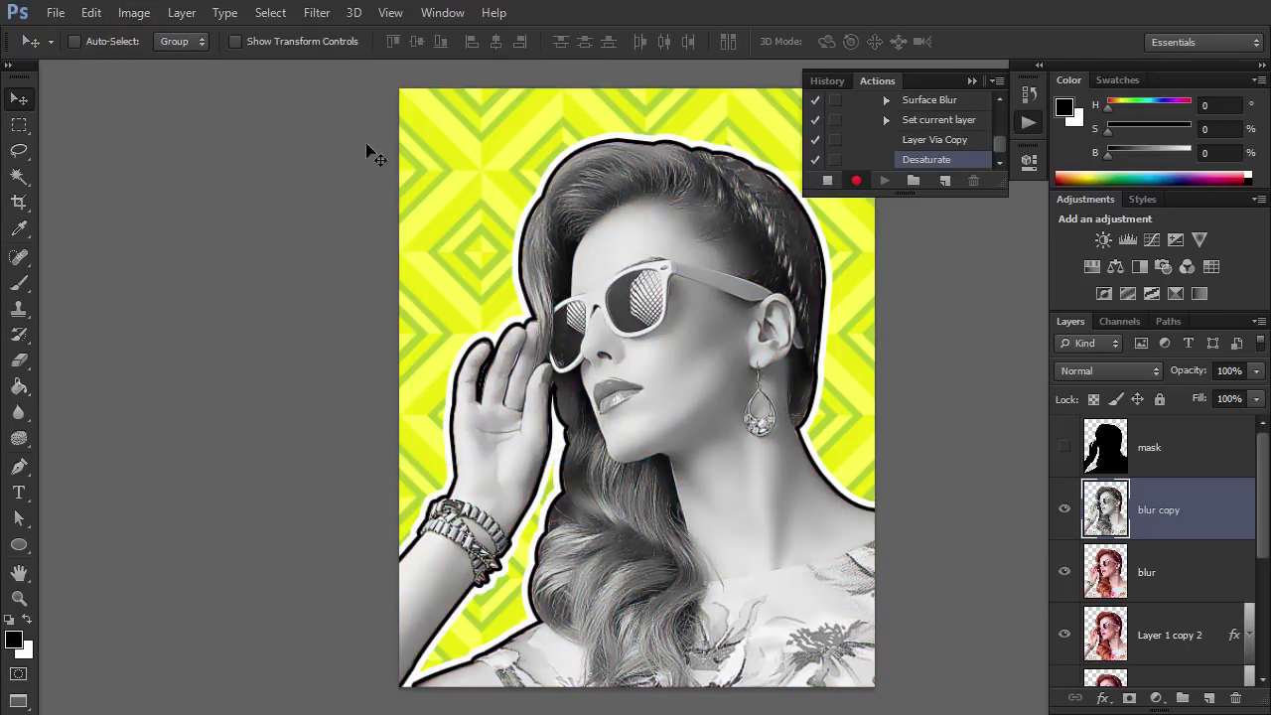
- Apply a High Pass filter with a 15.5 pixel radius
click(317, 12)
mouse_move(382, 365)
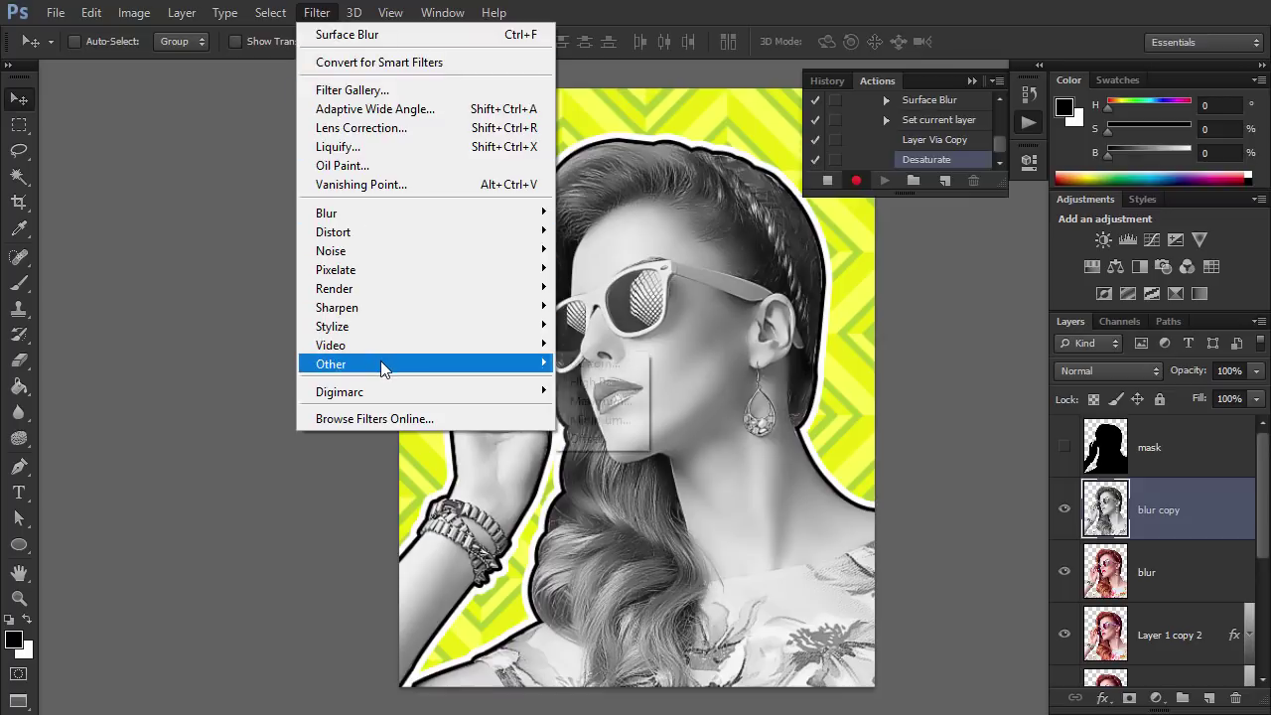
click(586, 390)
drag(1152, 179, 962, 140)
drag(988, 435, 993, 435)
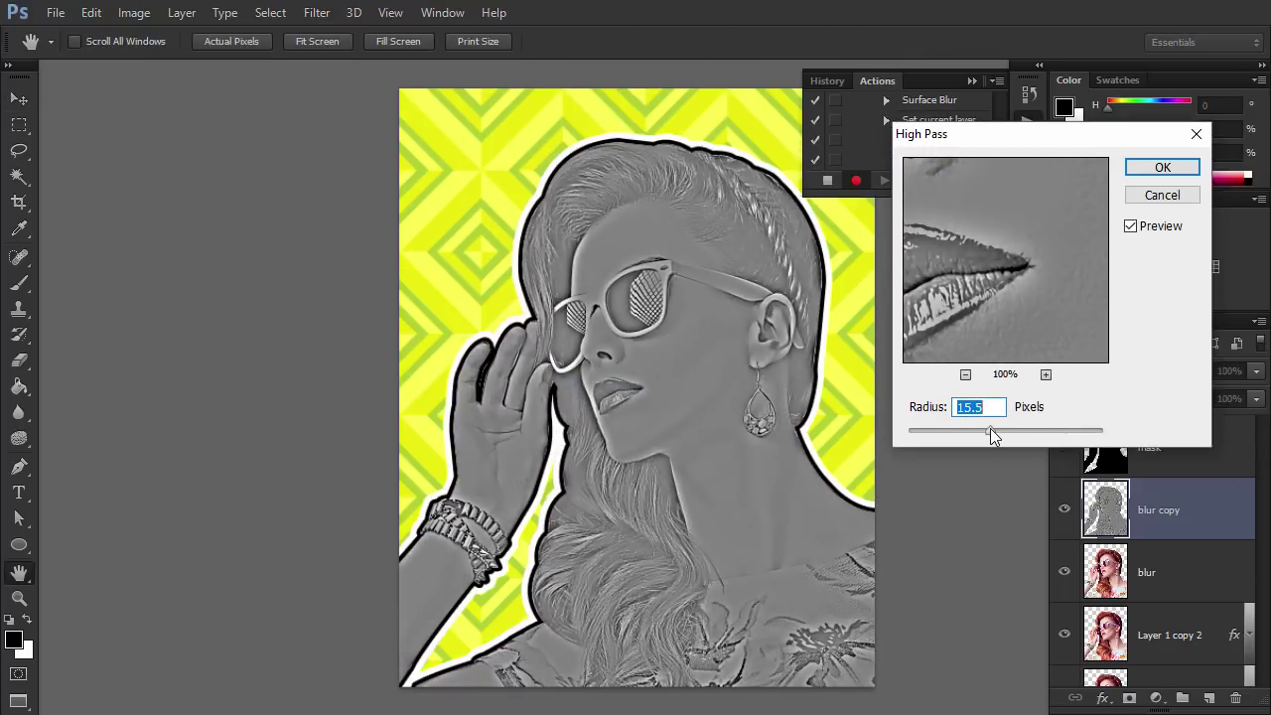
click(1161, 167)
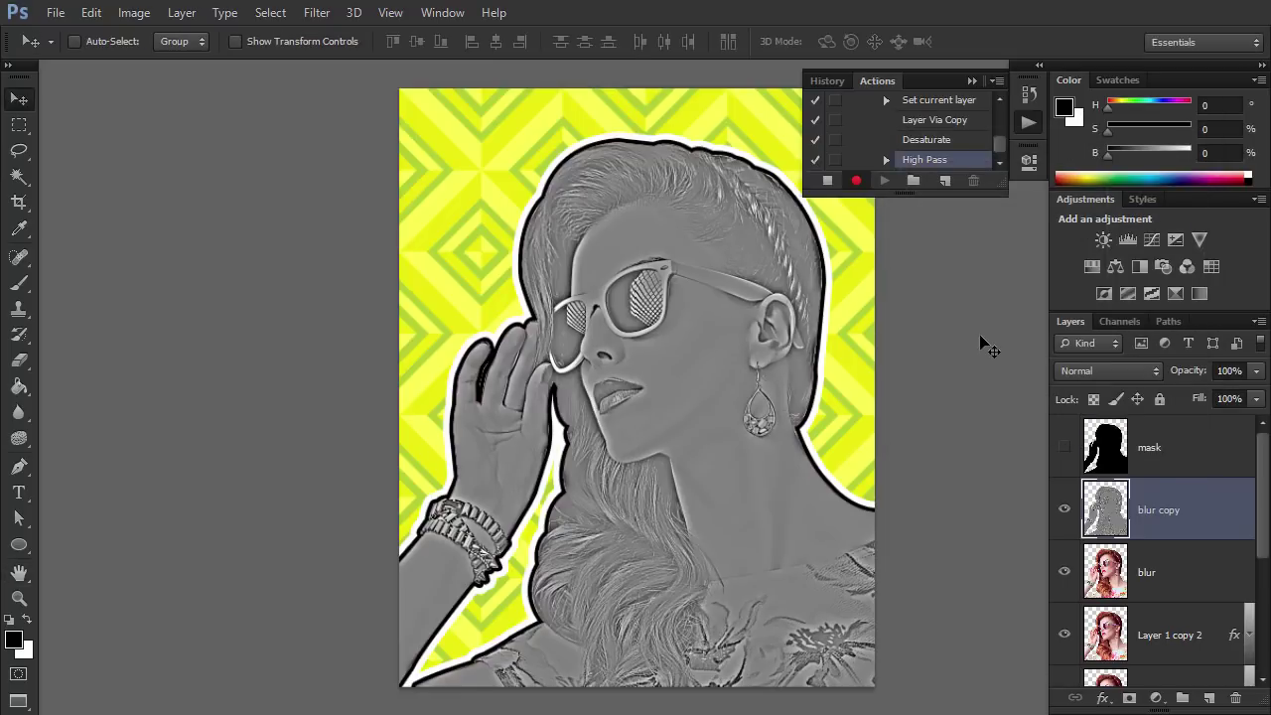
- Apply the Artistic Poster Edges effect from the Filter Gallery
click(318, 13)
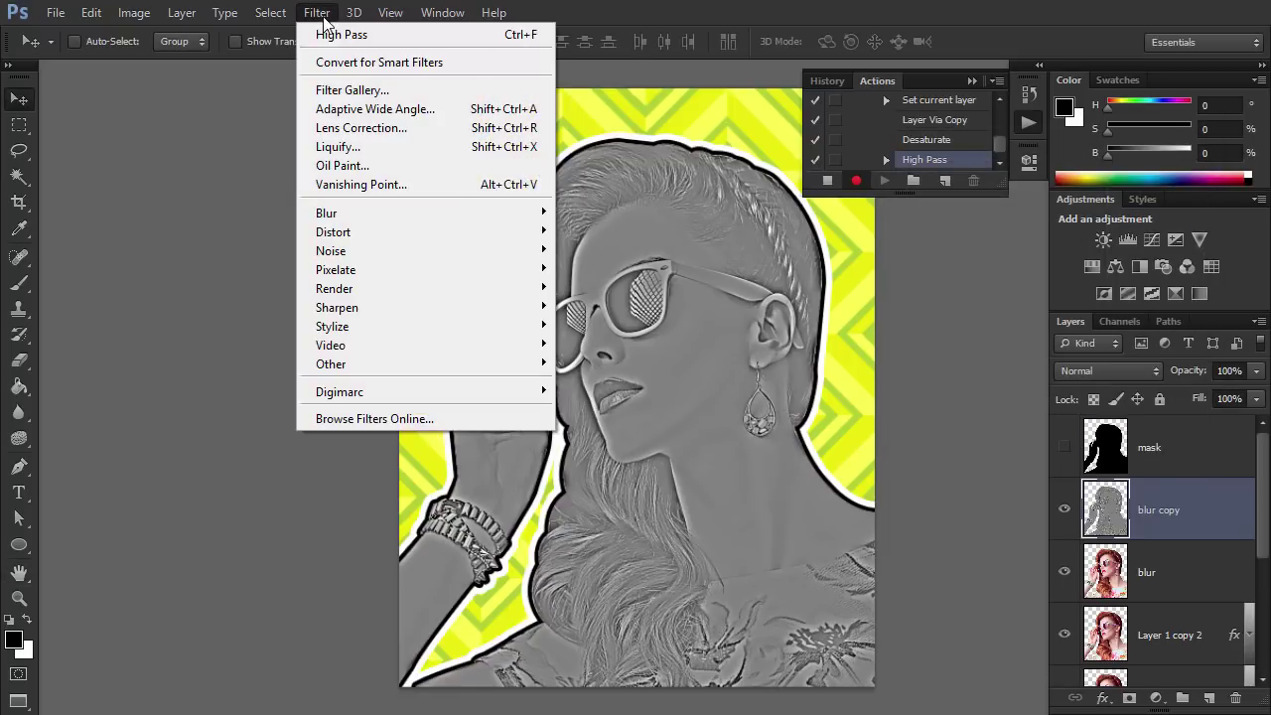
click(352, 89)
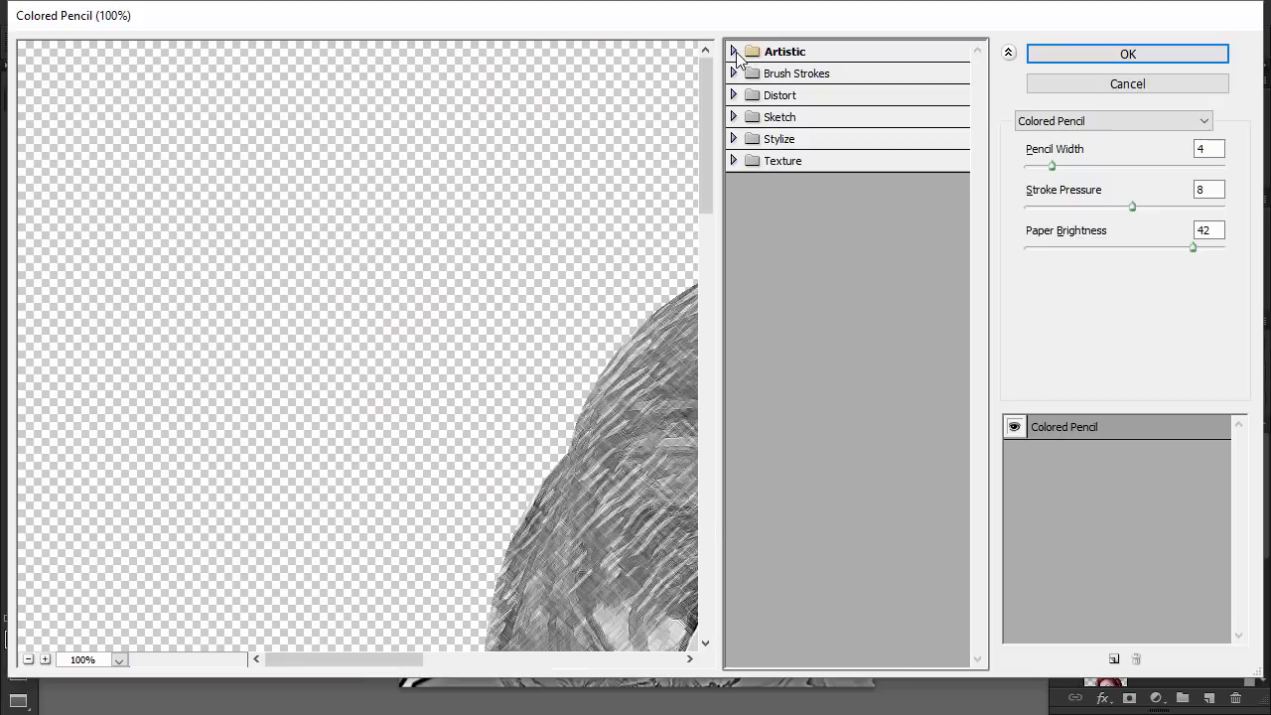
click(735, 51)
click(766, 298)
click(29, 659)
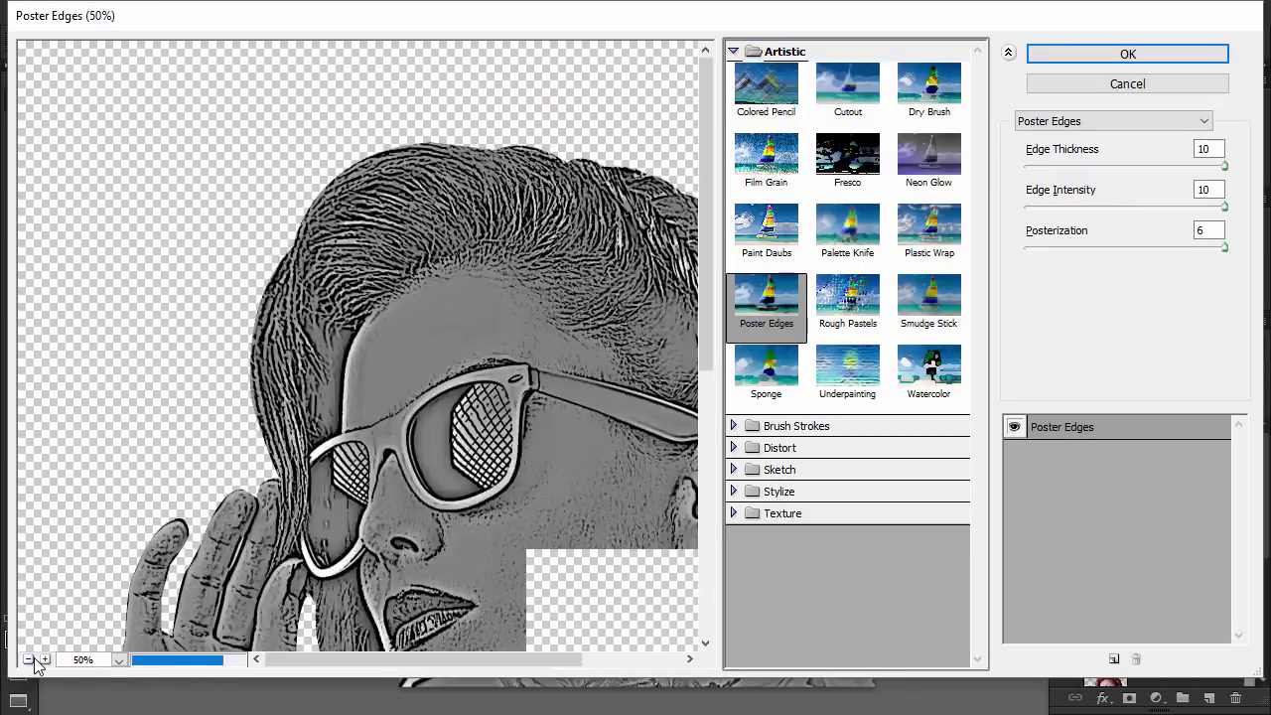
click(29, 660)
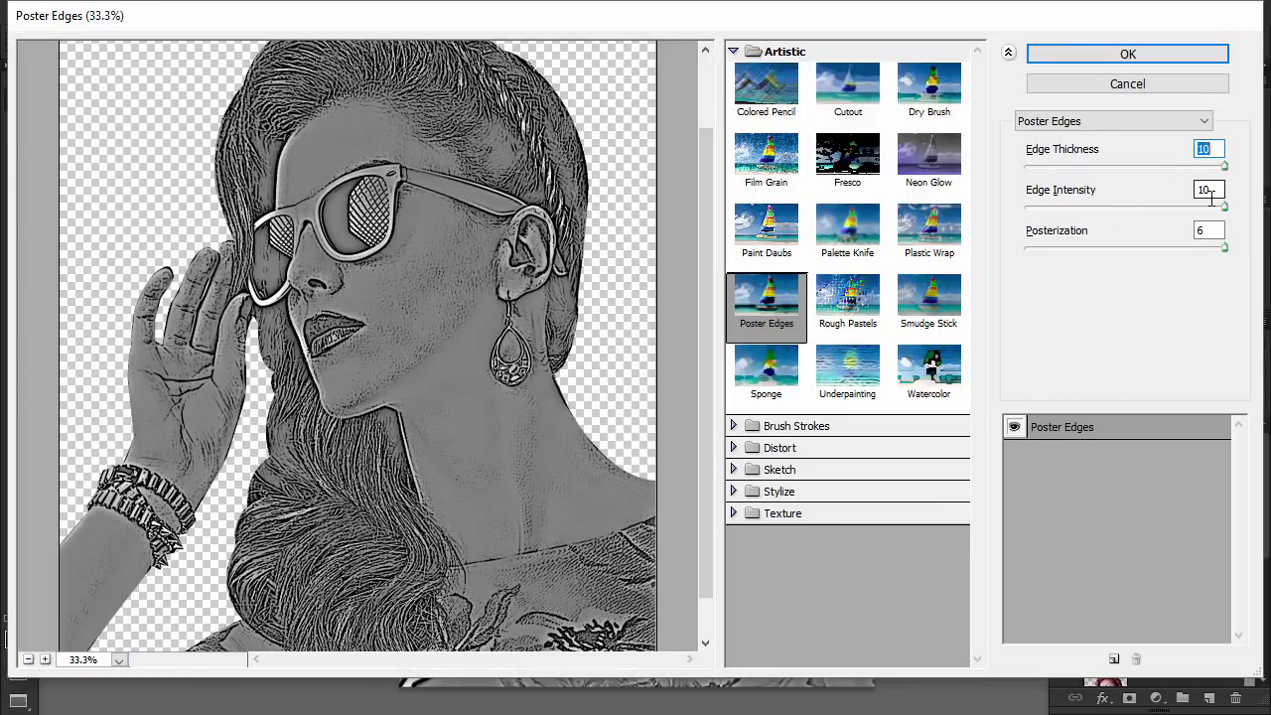
click(1156, 54)
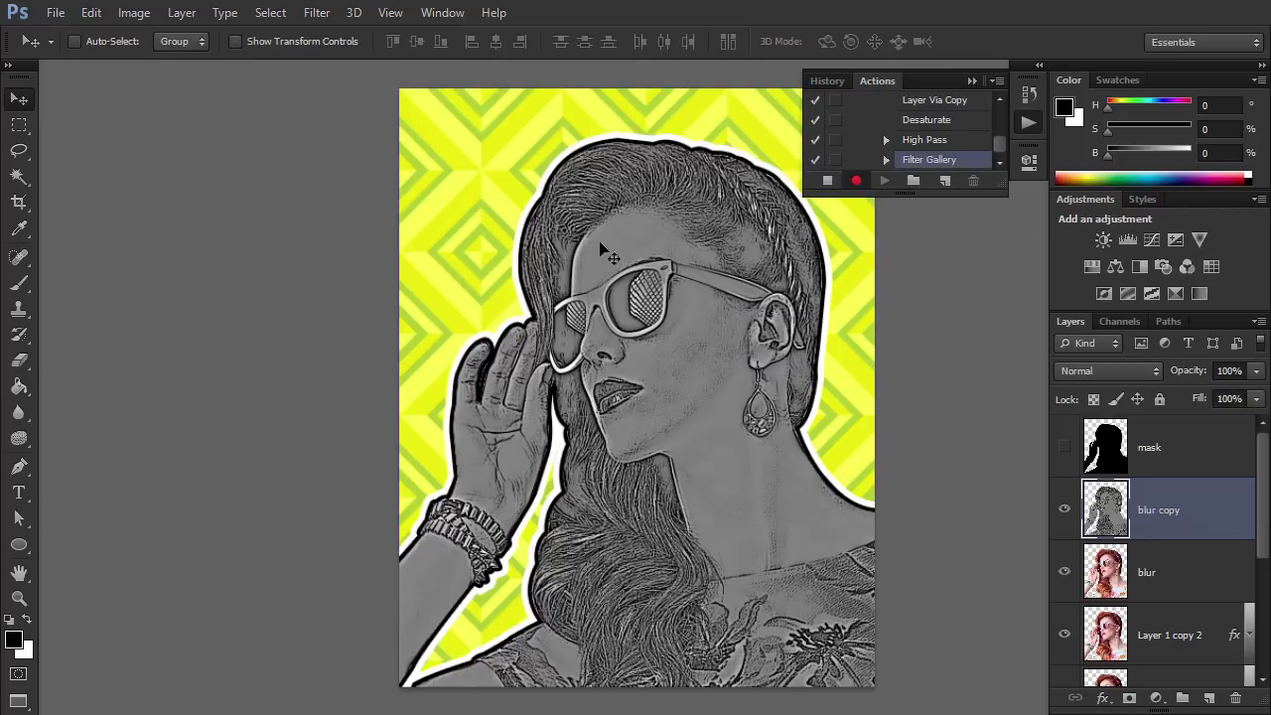
- Apply the Cutout effect with Edge Simplicity 0
click(316, 12)
click(342, 88)
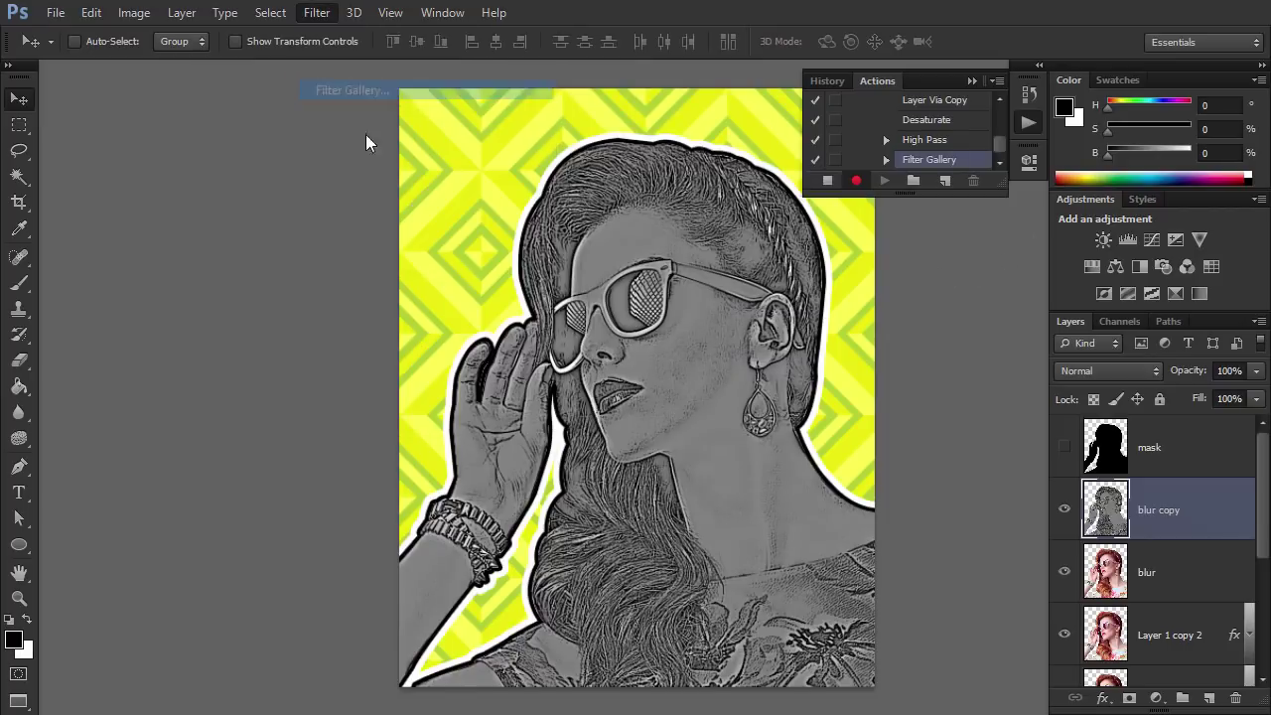
click(848, 87)
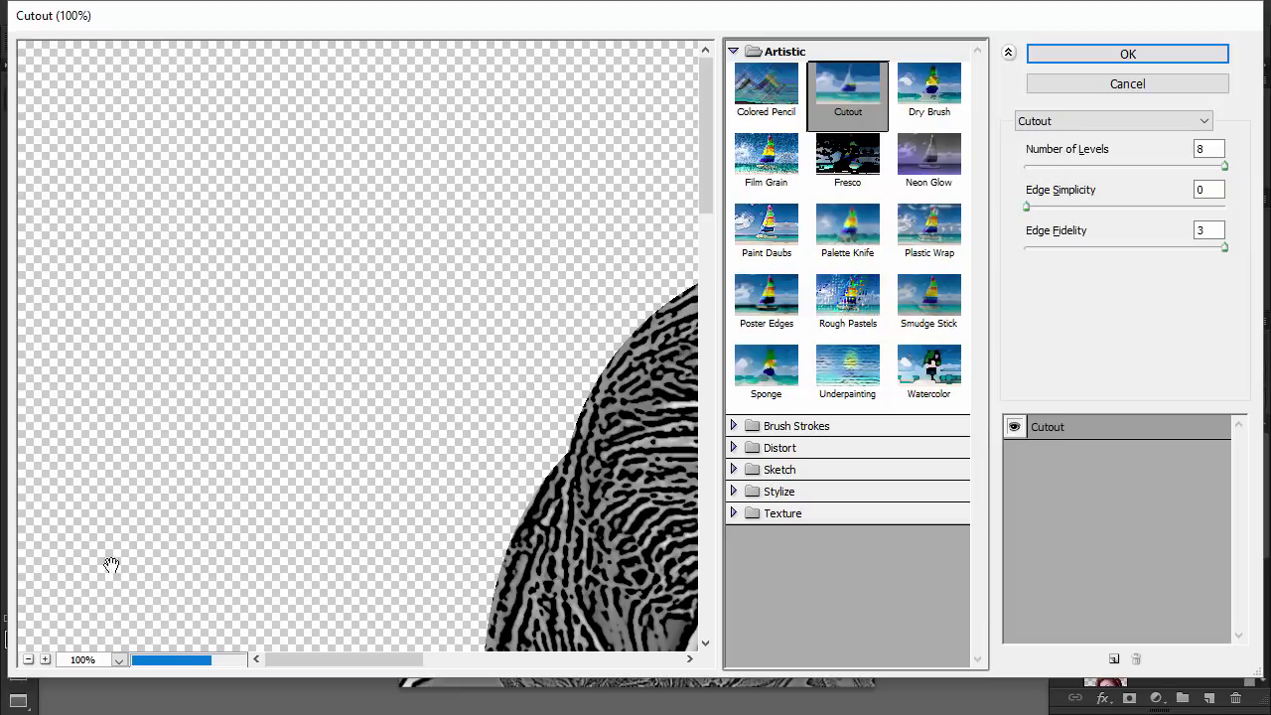
click(28, 659)
click(29, 660)
click(29, 660)
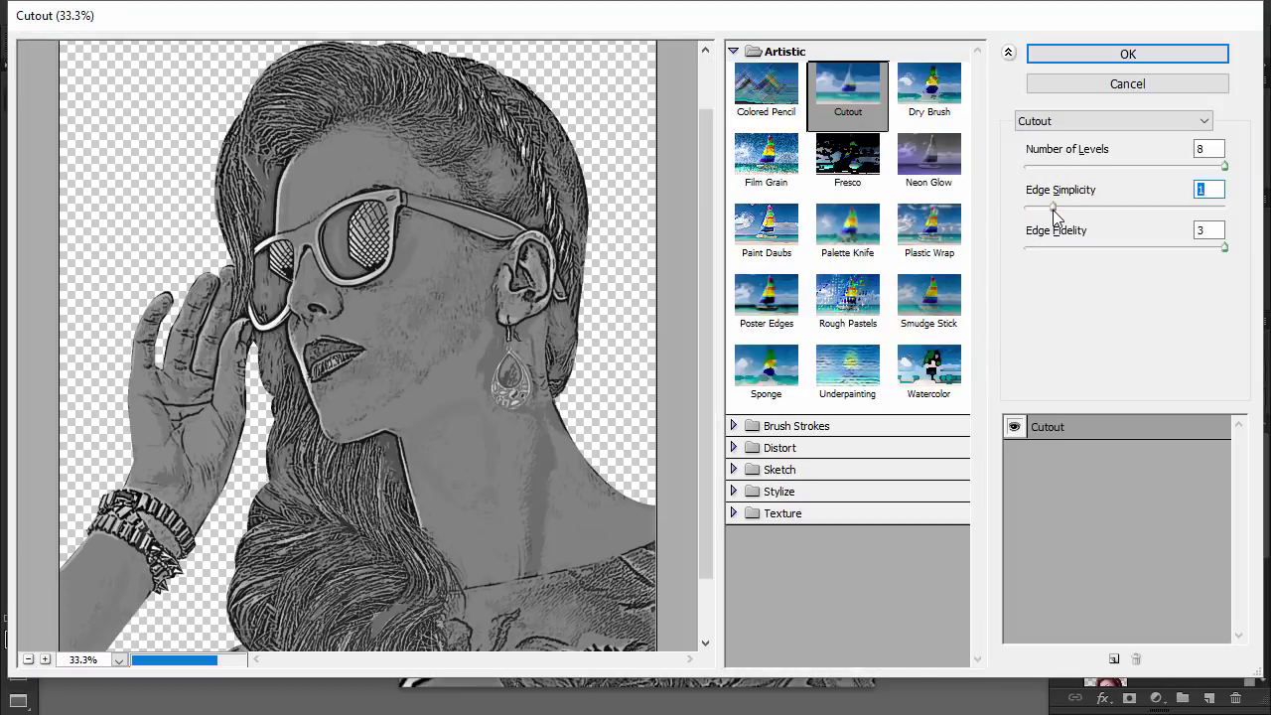
drag(1055, 216, 1008, 214)
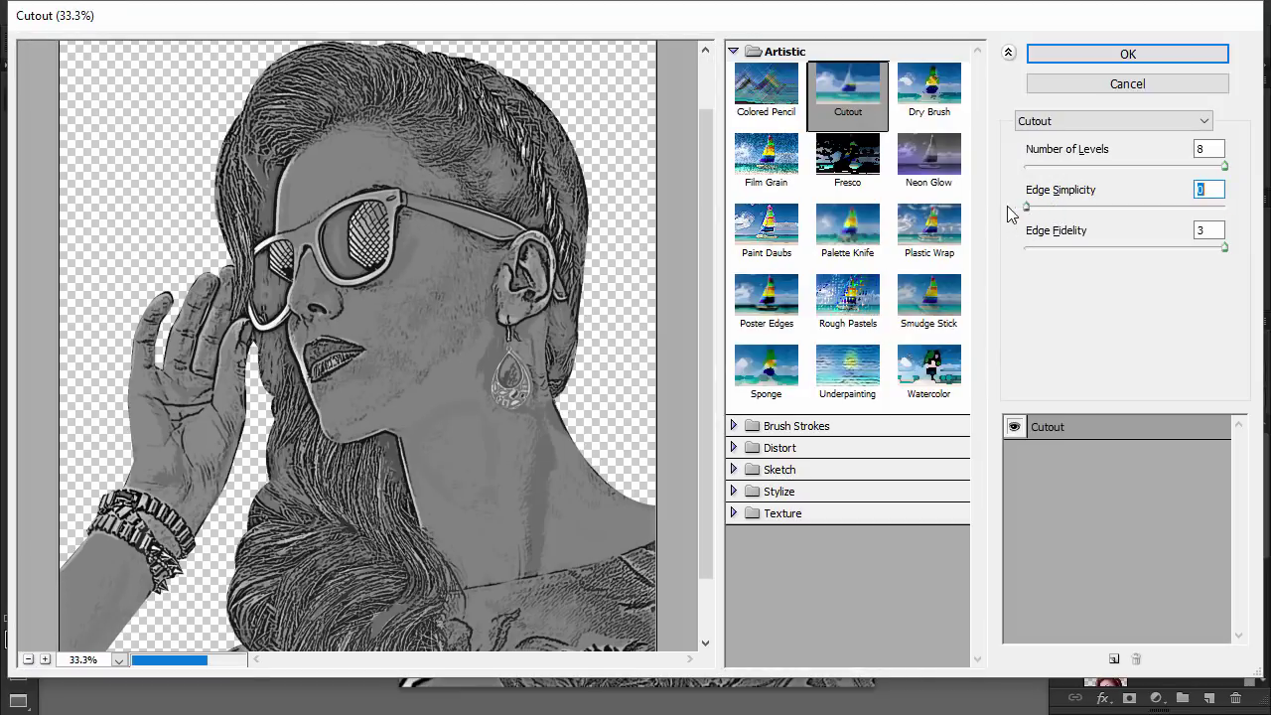
click(1088, 53)
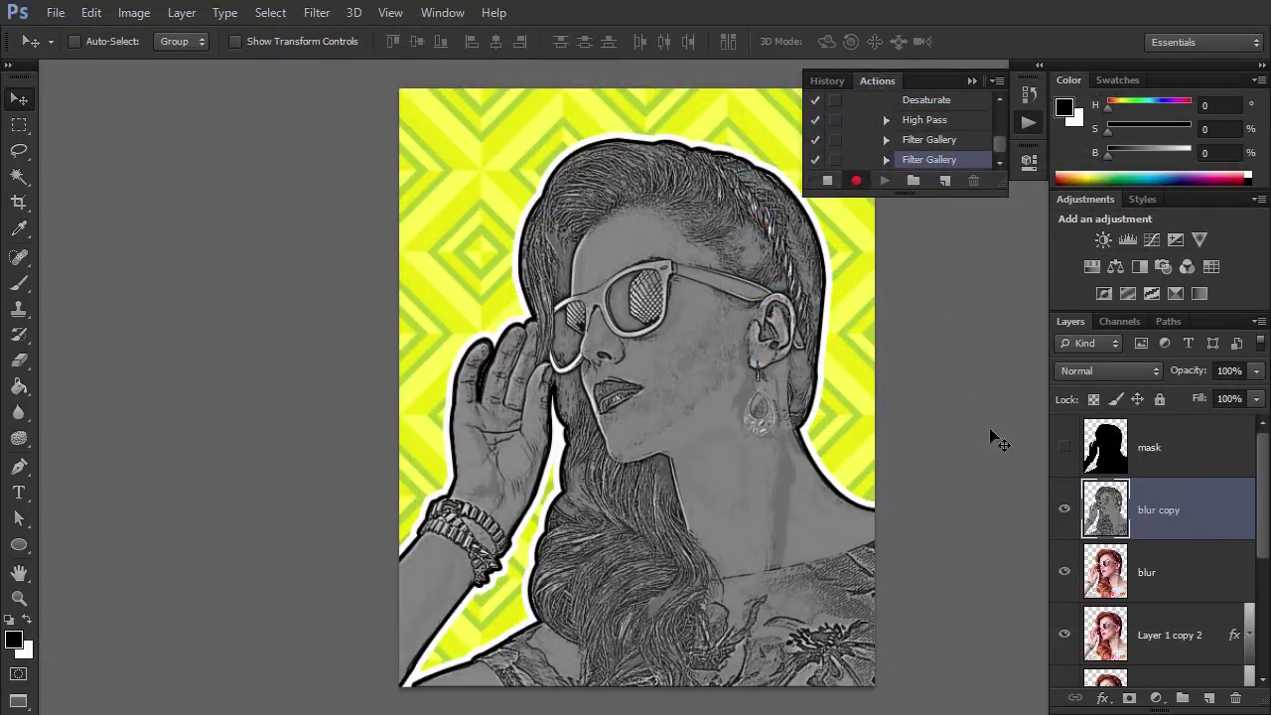
- Add a Threshold adjustment at level 89 and select it together with blur copy
click(1150, 293)
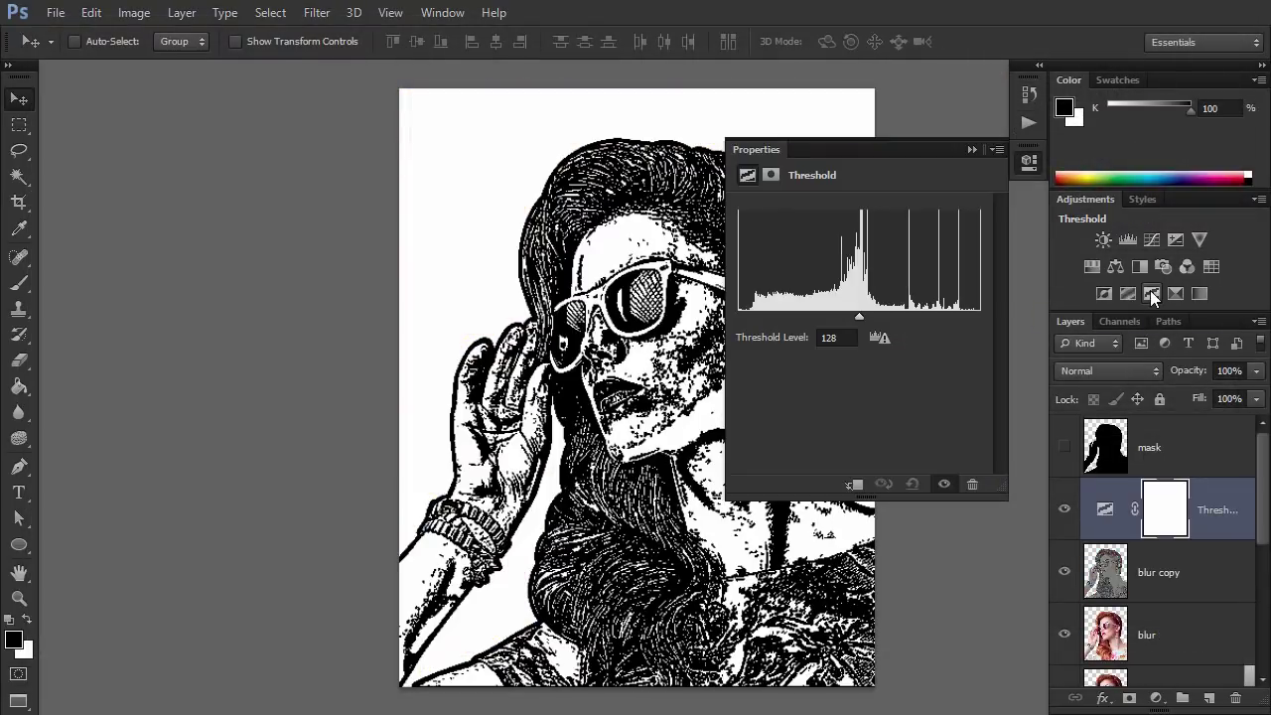
drag(858, 317, 822, 315)
click(971, 150)
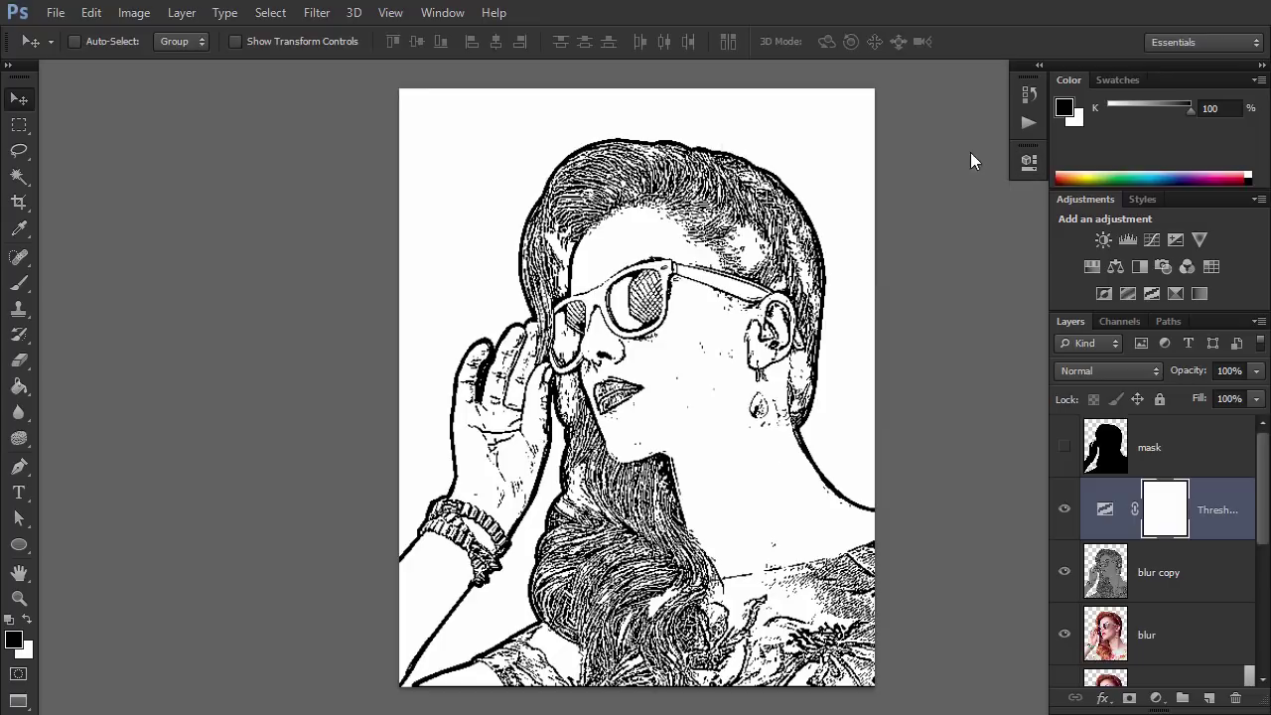
shift+click(1177, 572)
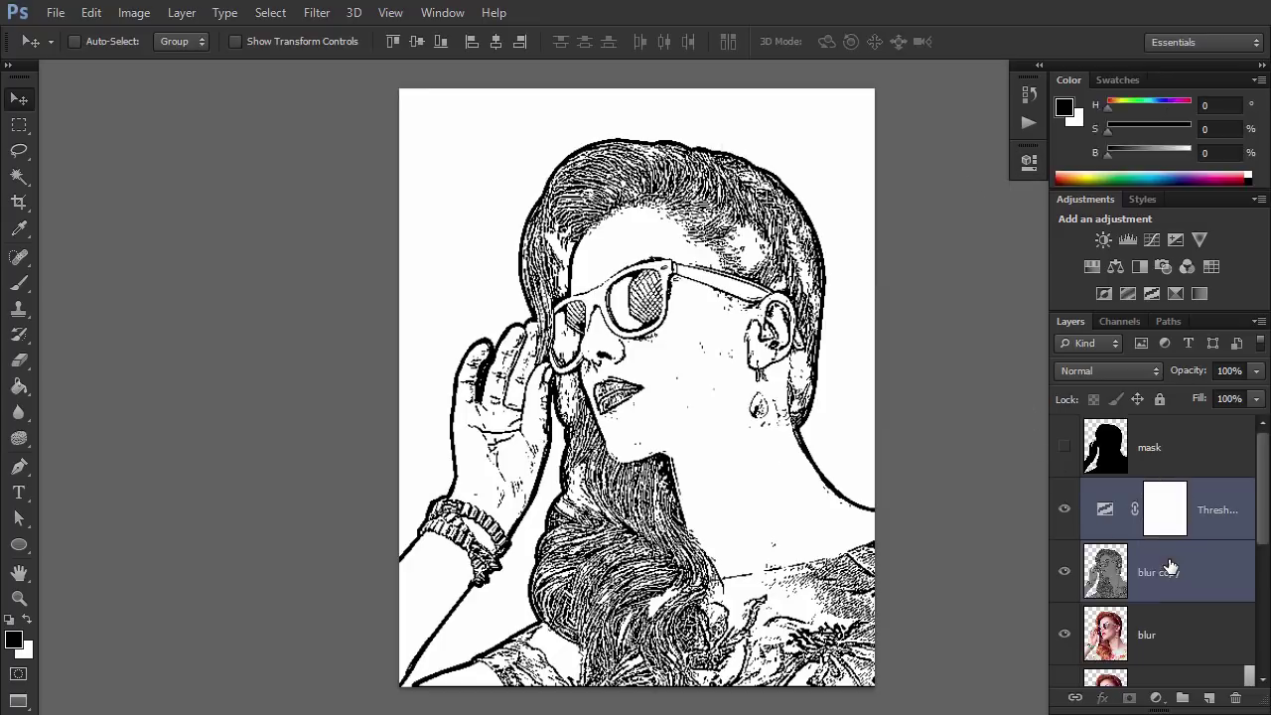
right_click(1172, 568)
- Merge Threshold and blur copy into Threshold 1 and set it to Multiply
click(846, 486)
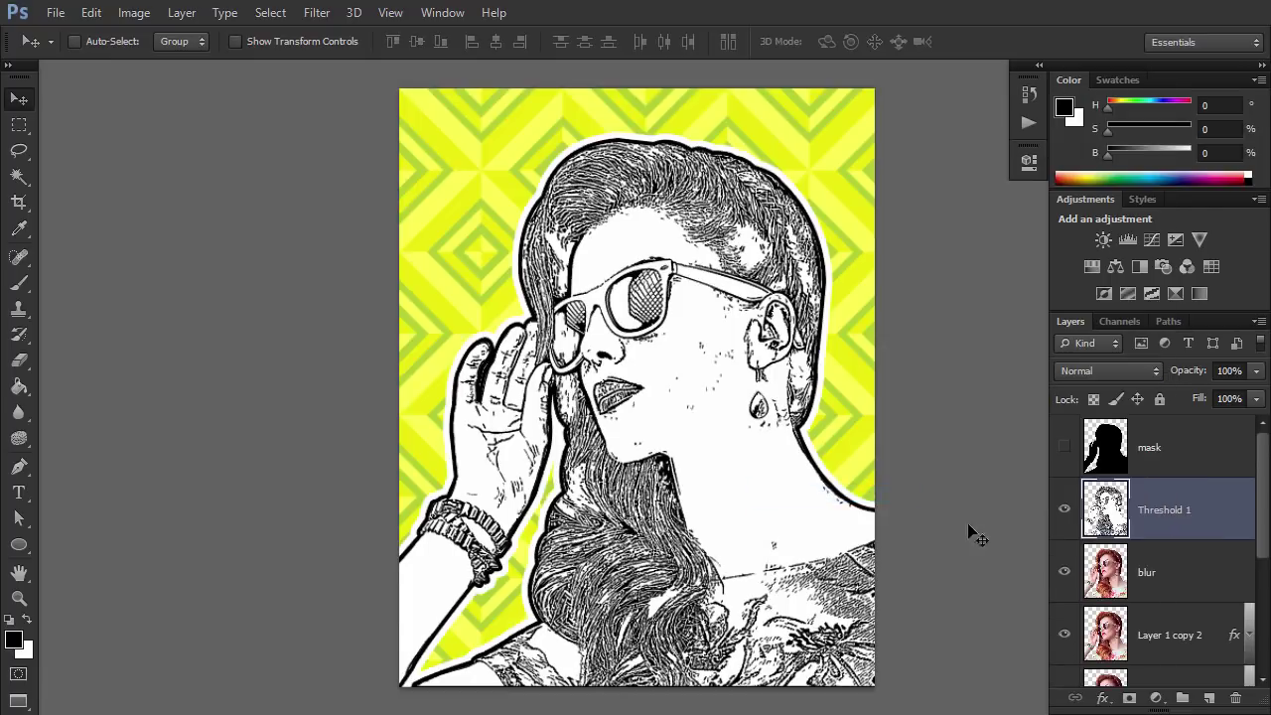
click(1101, 369)
click(1089, 80)
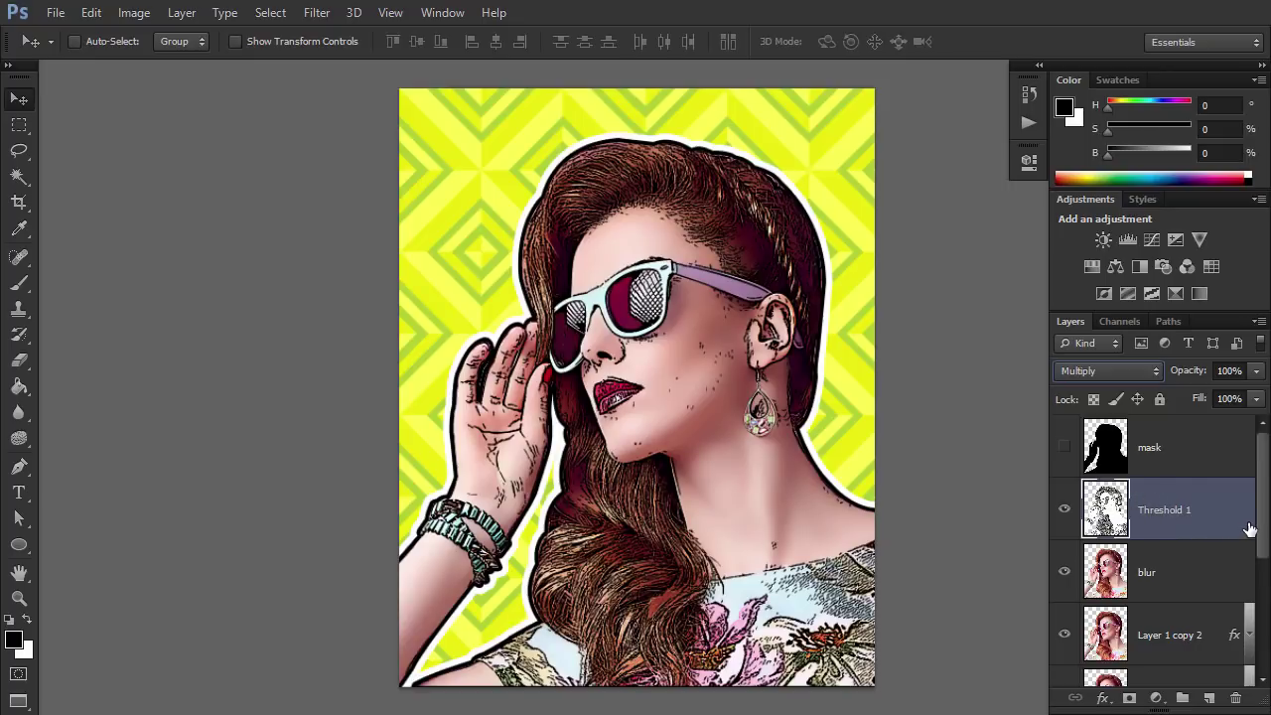
- Split Threshold 1's Underlying Layer white slider at 137/255
double_click(1219, 514)
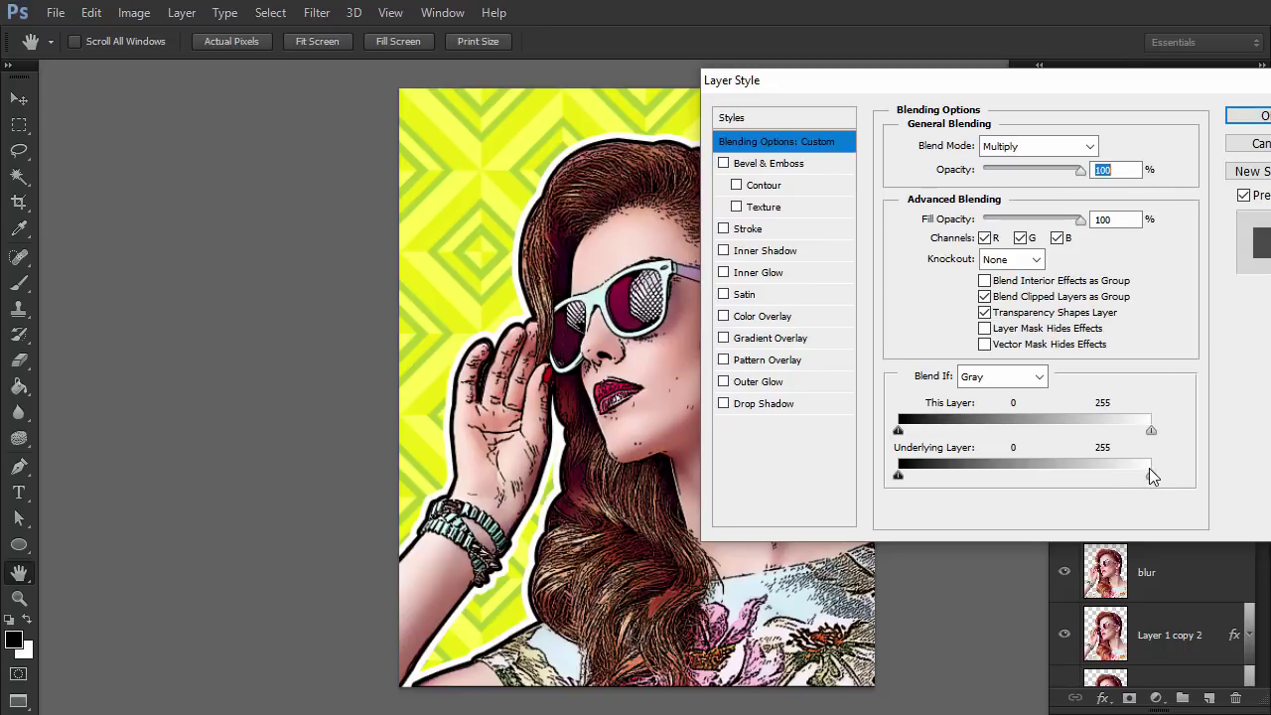
drag(1149, 479, 1033, 474)
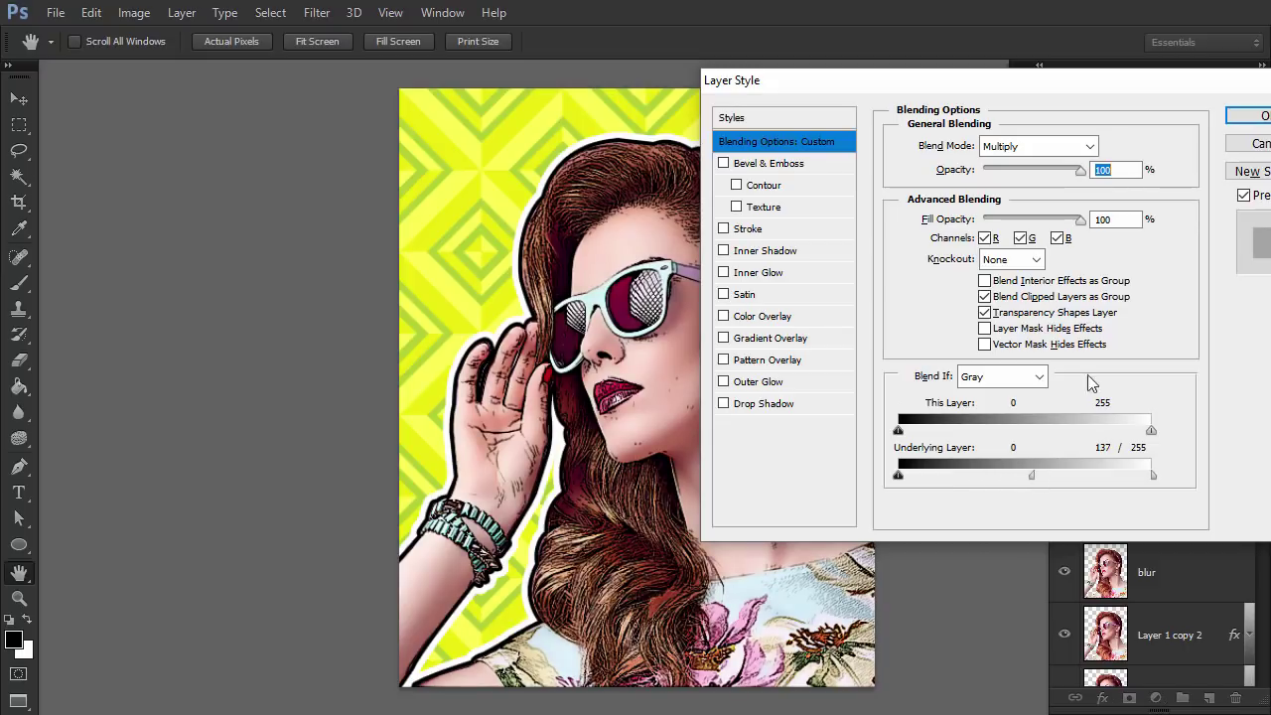
click(1242, 115)
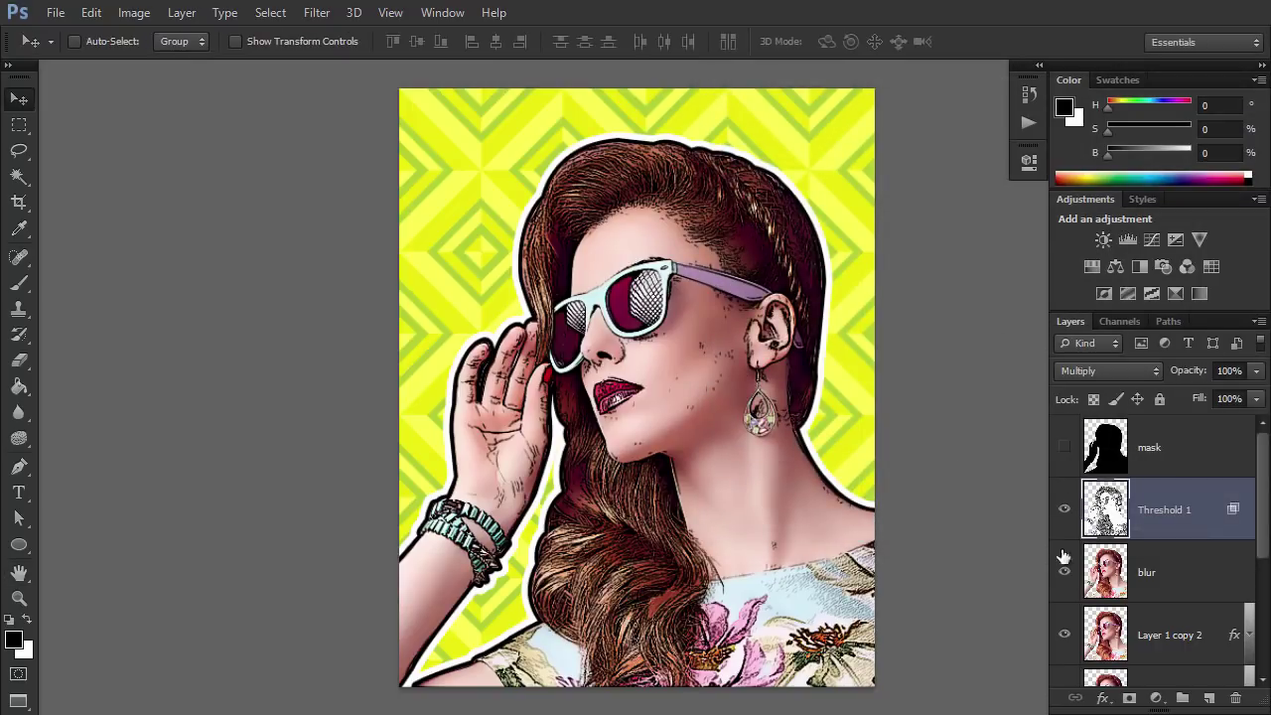
- Add a 4-level Posterize adjustment above blur in Soft Light at 70% opacity
click(1185, 577)
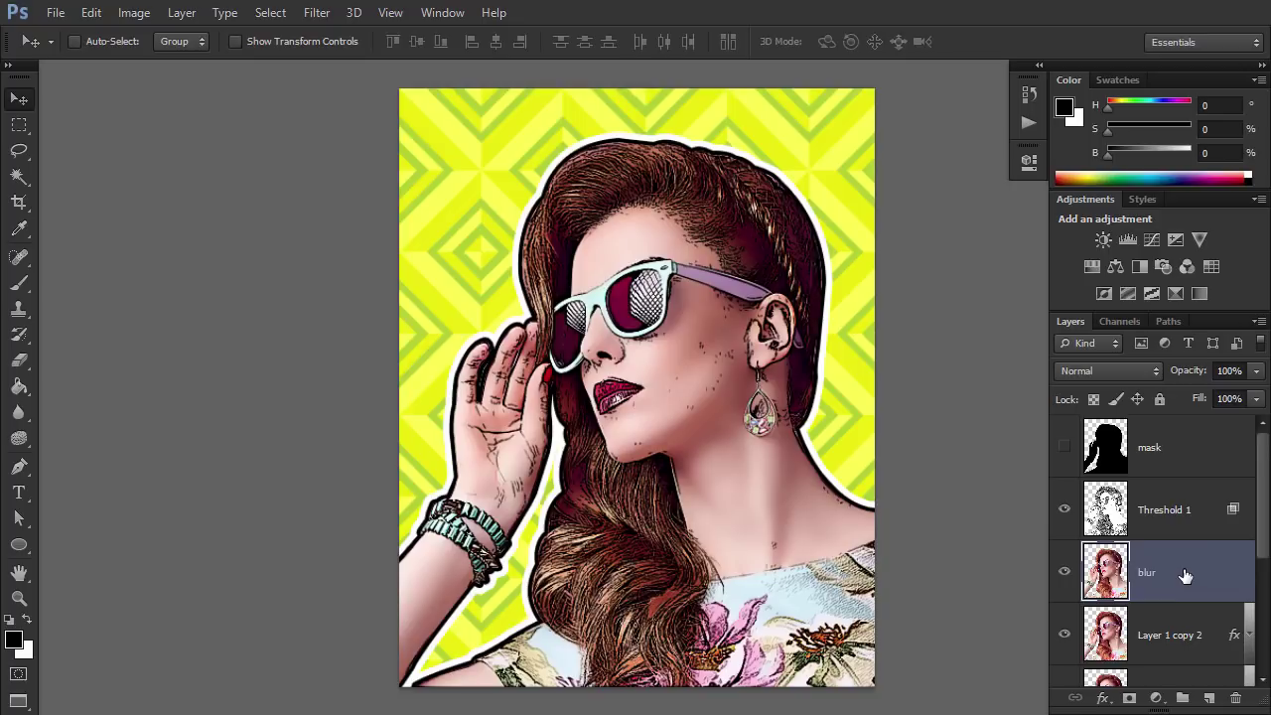
click(1128, 295)
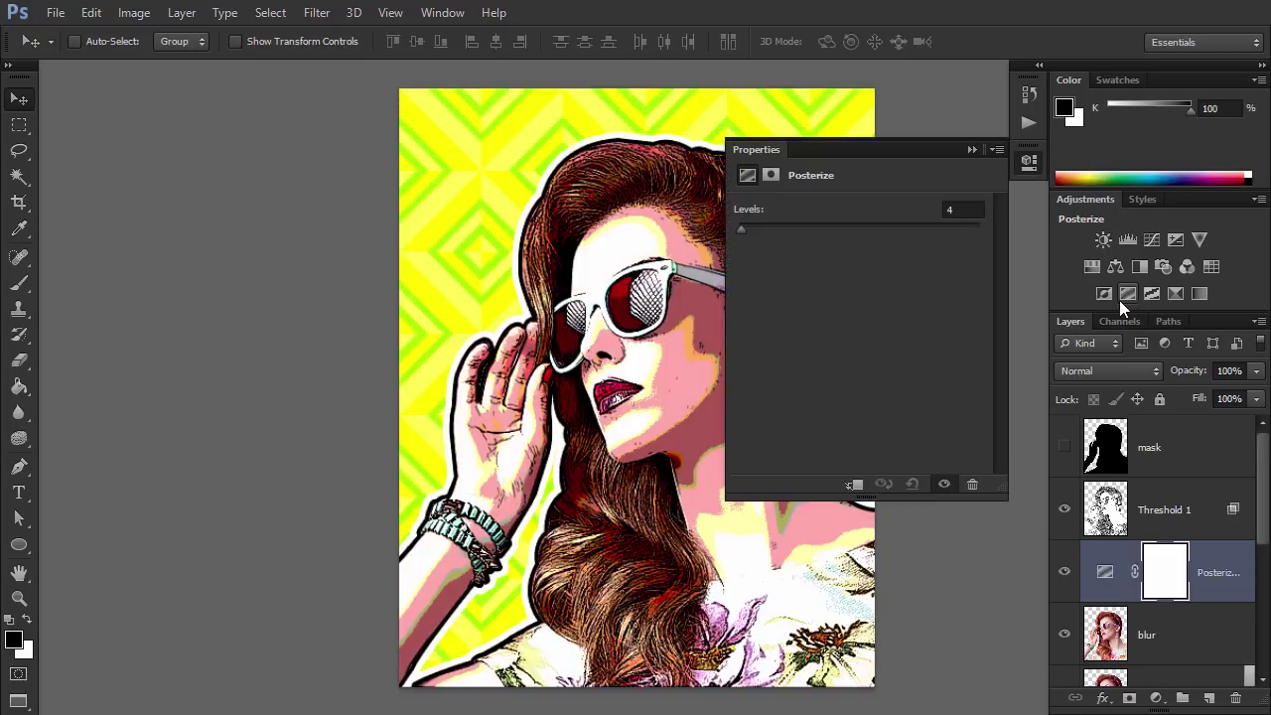
click(1074, 366)
click(1074, 276)
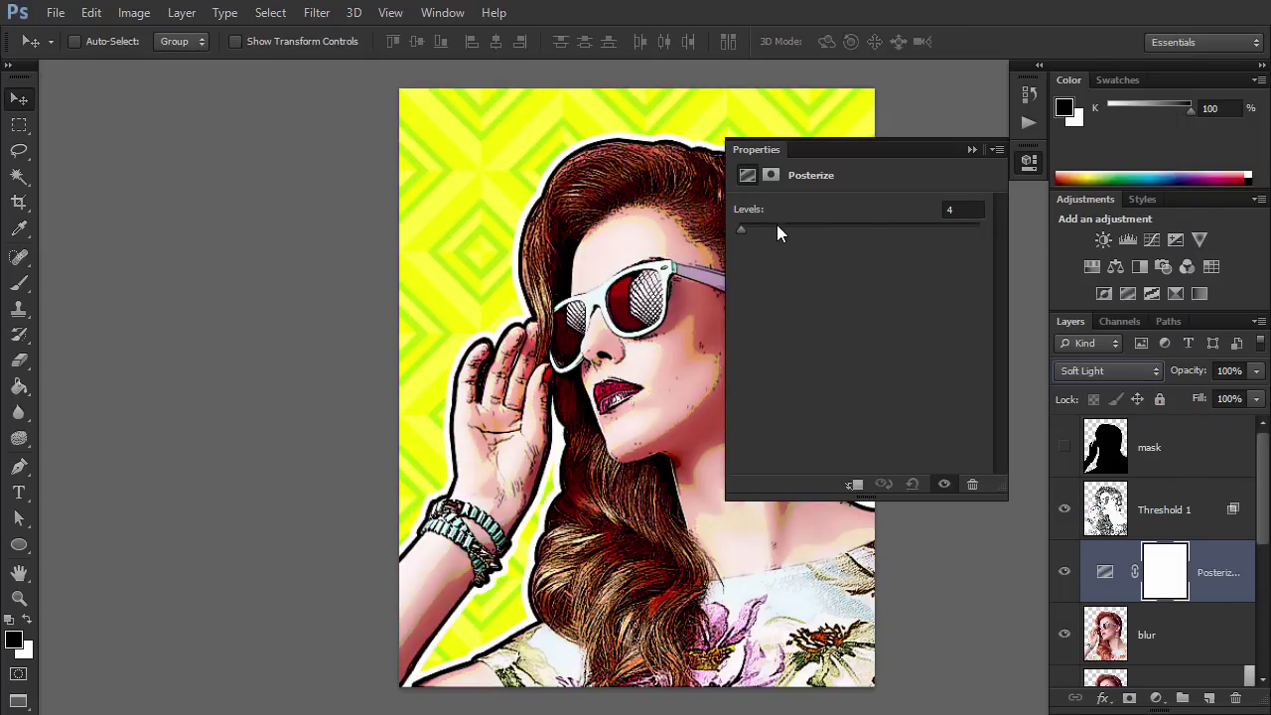
drag(745, 227, 741, 230)
click(1251, 483)
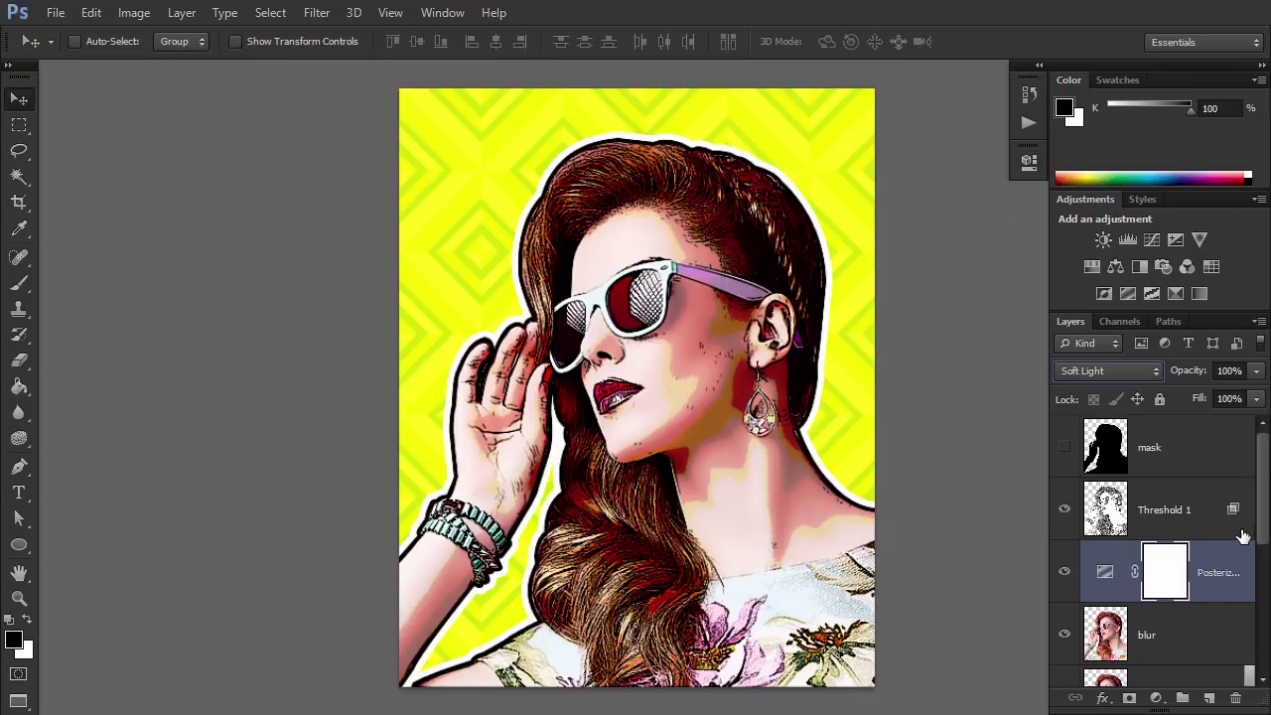
click(1248, 371)
drag(1231, 396, 1227, 394)
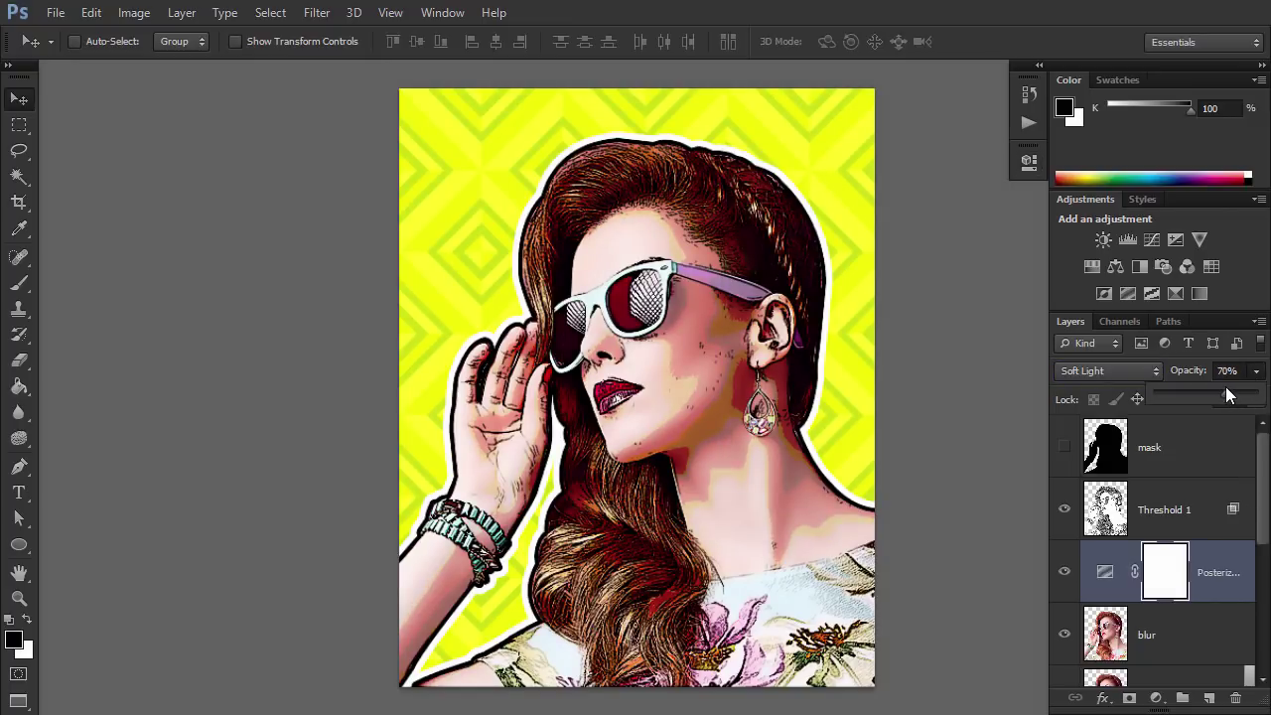
- Select the blur layer and duplicate it as a new blur copy
click(1205, 529)
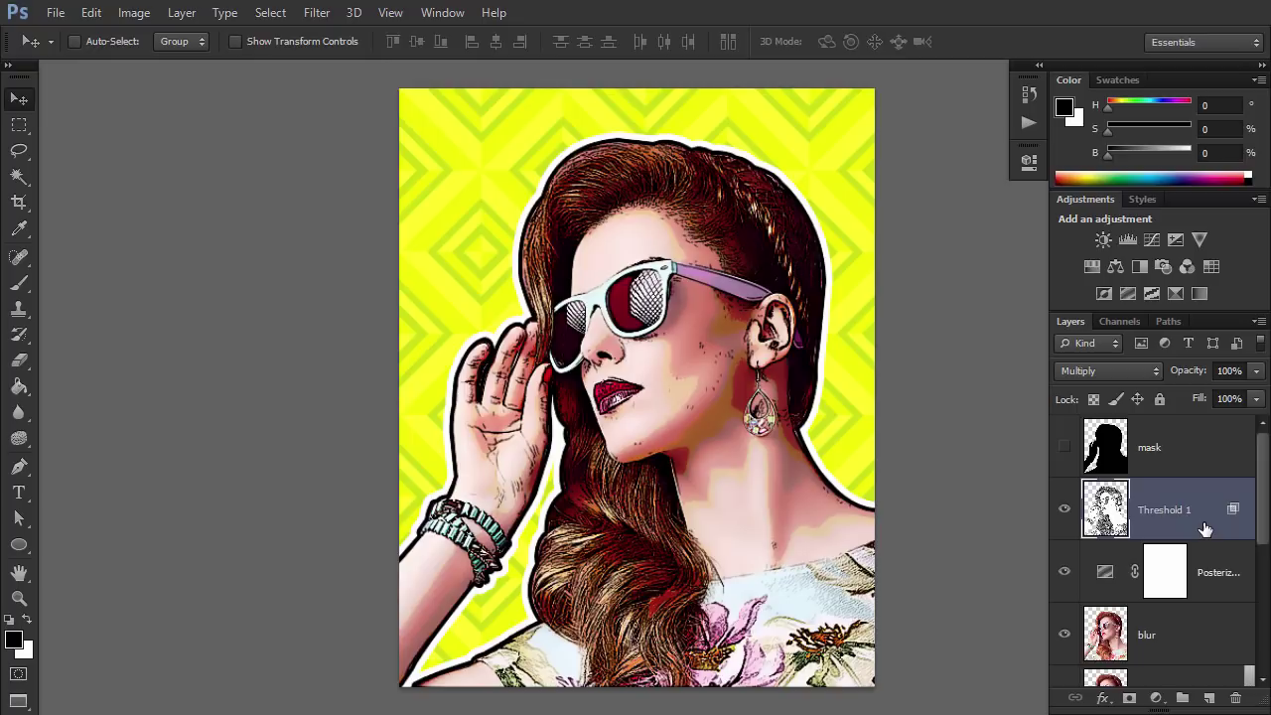
click(1169, 651)
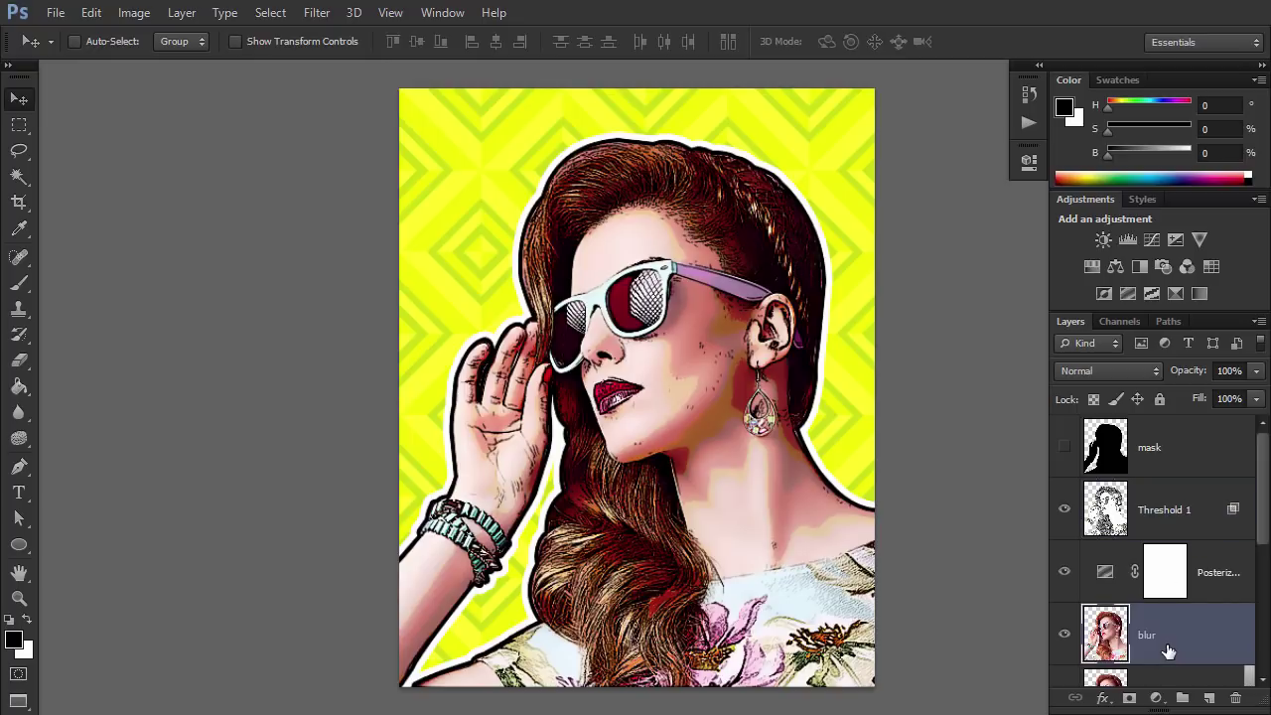
key(ctrl+j)
- Move blur copy above Threshold 1 and apply the Sketch Halftone Pattern filter
drag(1194, 633, 1173, 493)
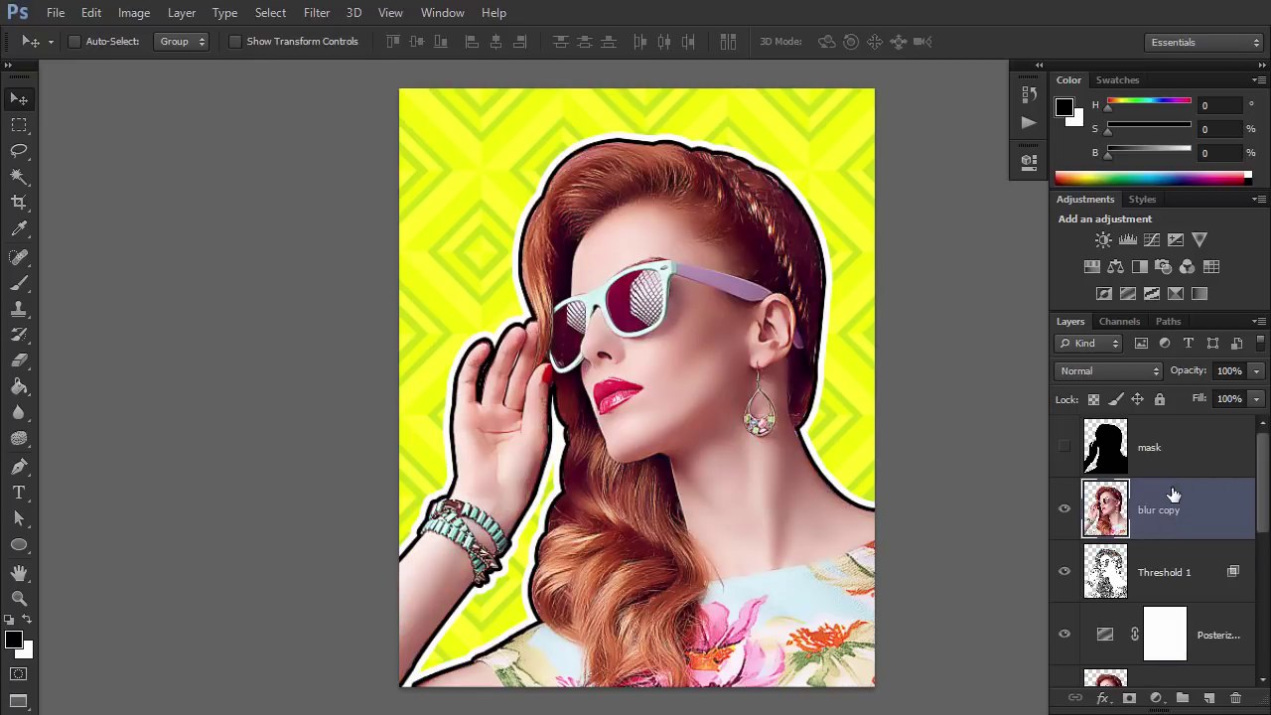
click(318, 12)
click(360, 88)
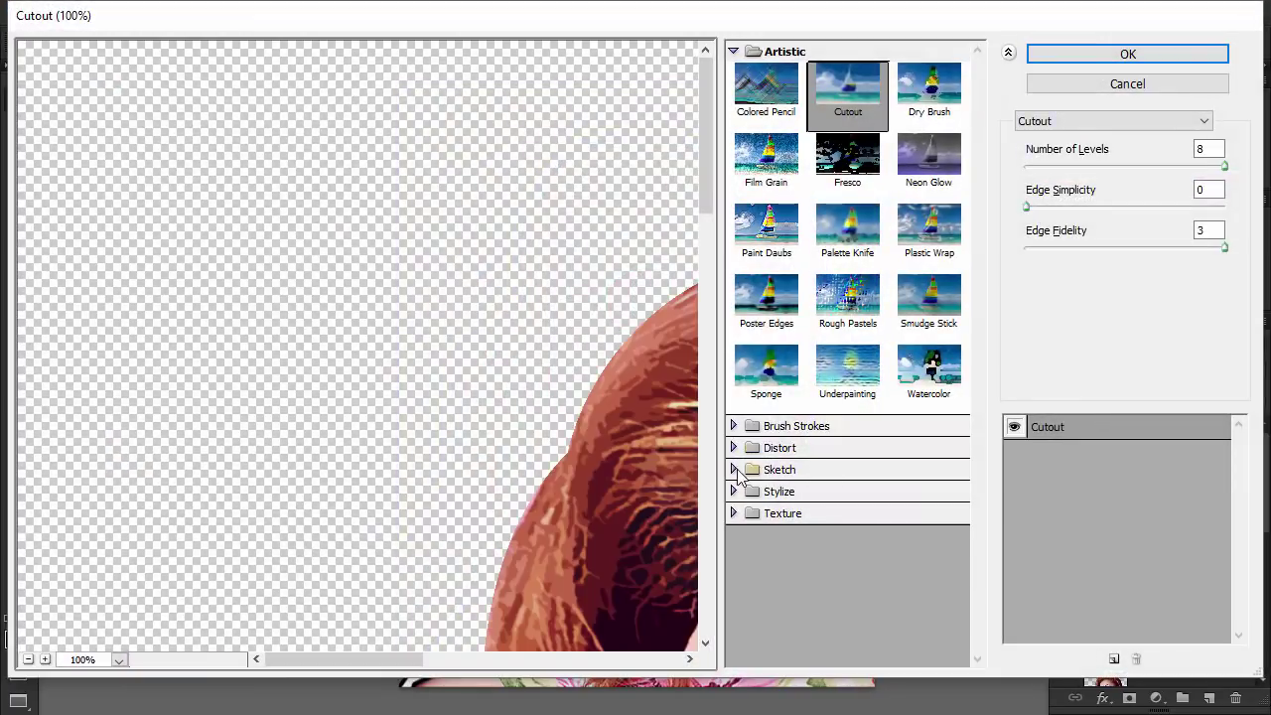
click(752, 468)
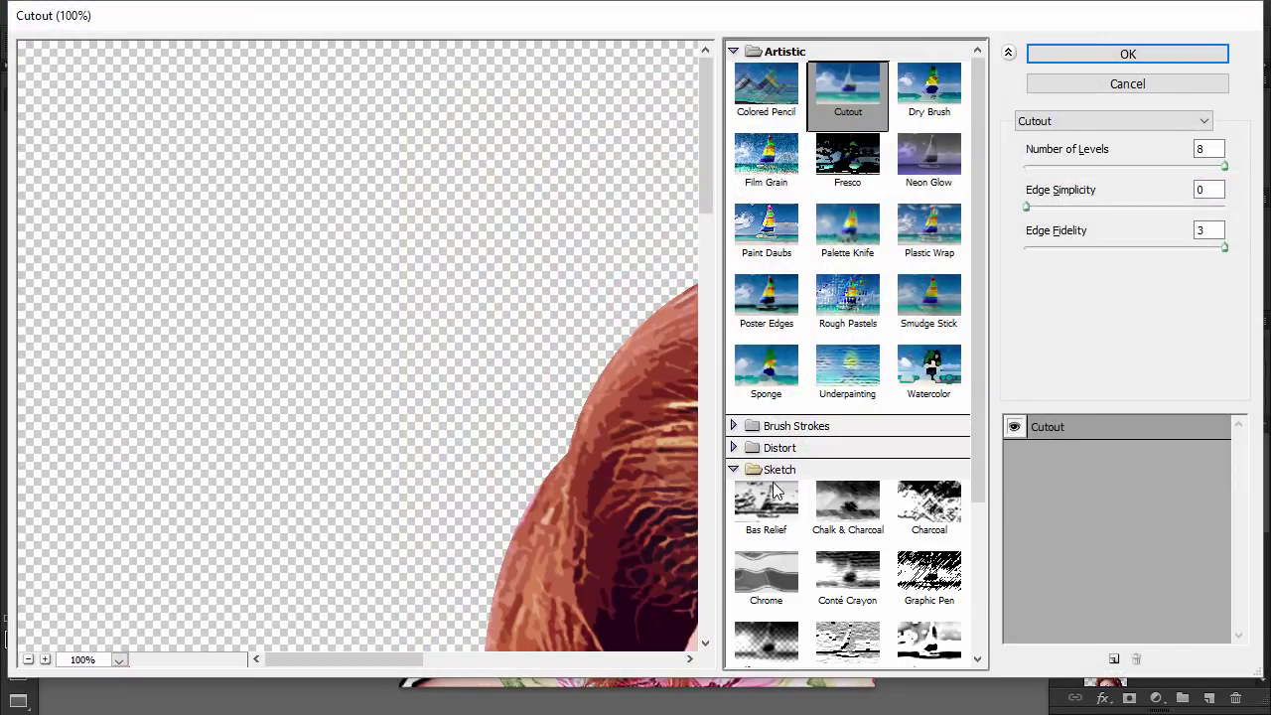
scroll(773, 490, down, 2)
click(765, 556)
click(28, 660)
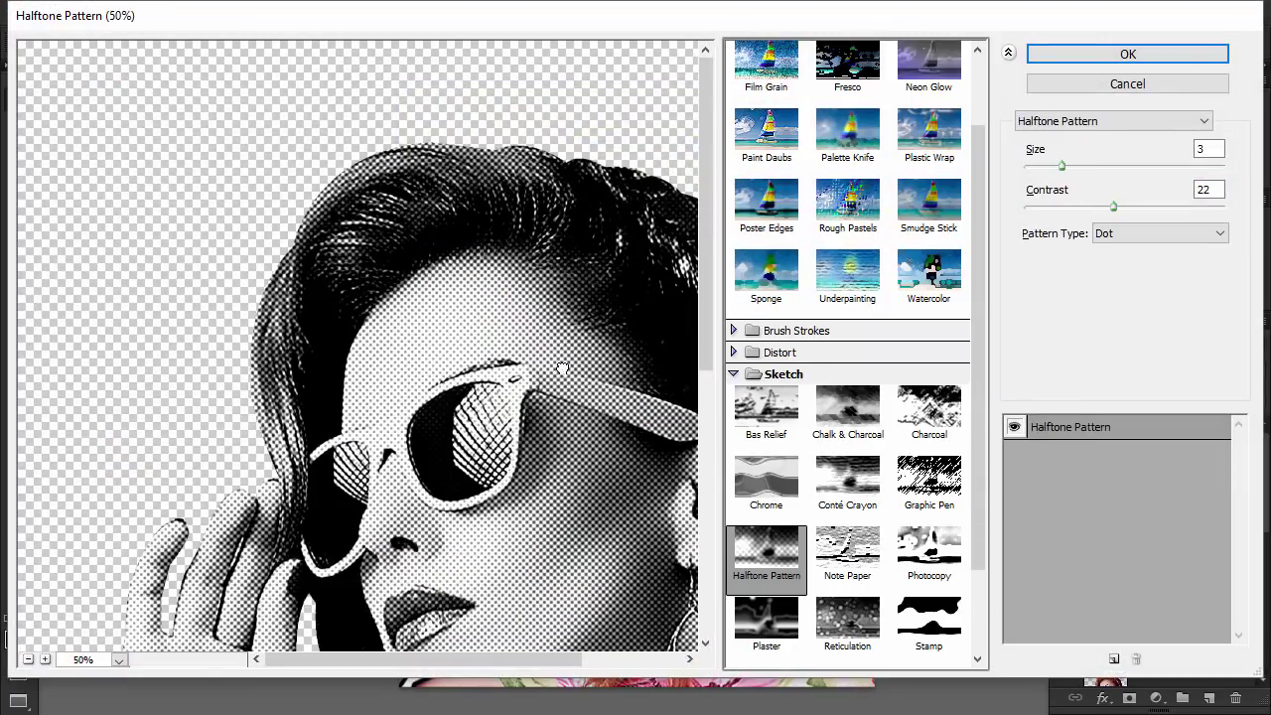
click(1117, 206)
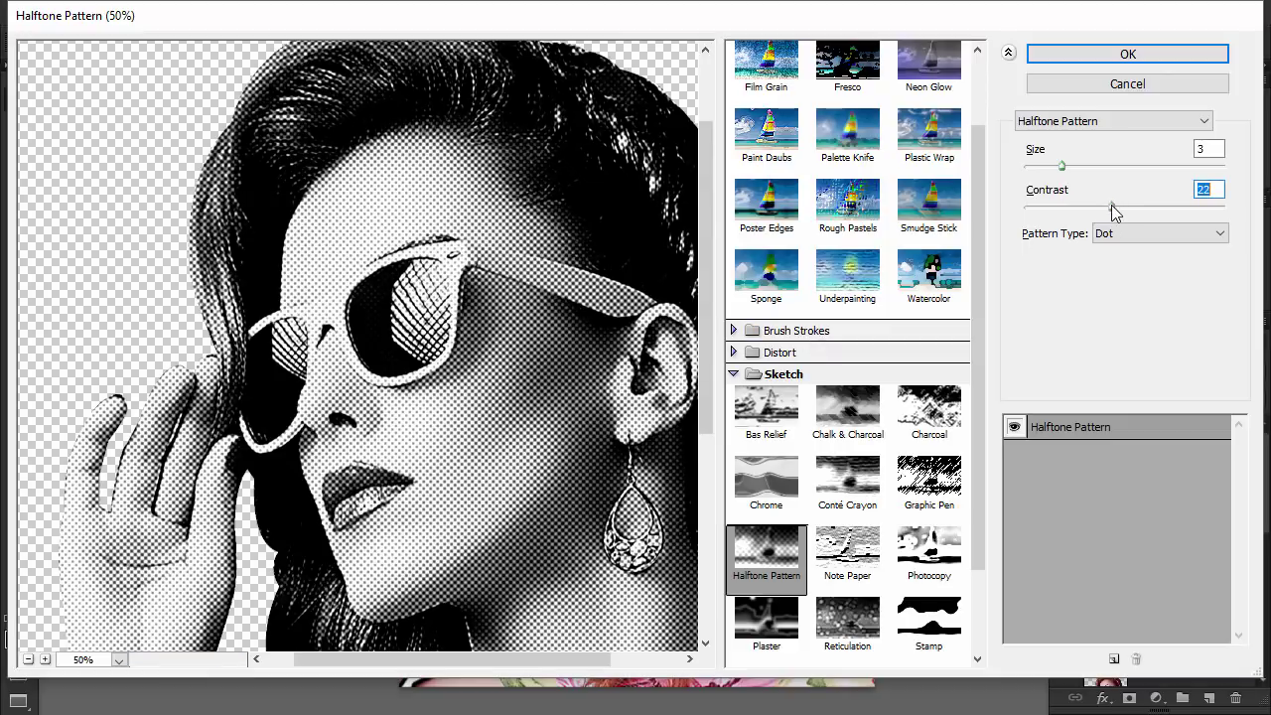
click(1128, 54)
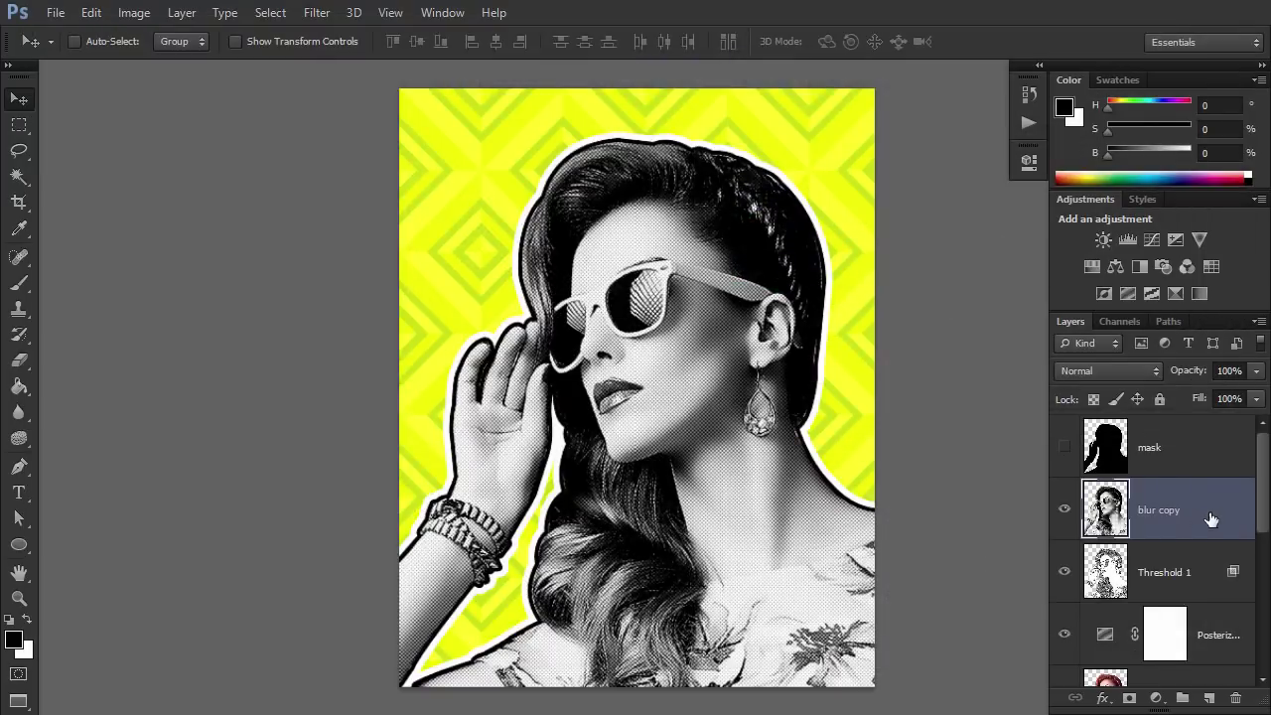
- Set blur copy to Overlay, splitting This Layer at 144/255 and Underlying at 148/255
click(1099, 369)
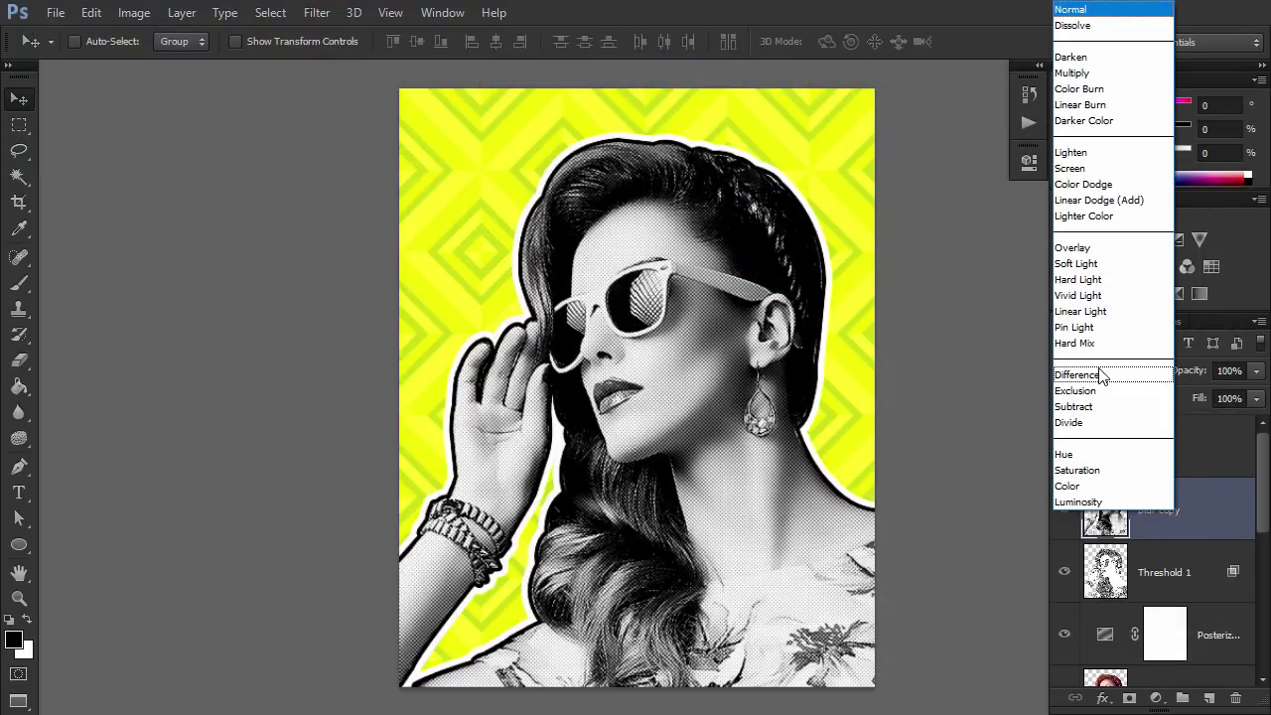
click(1074, 247)
double_click(1213, 509)
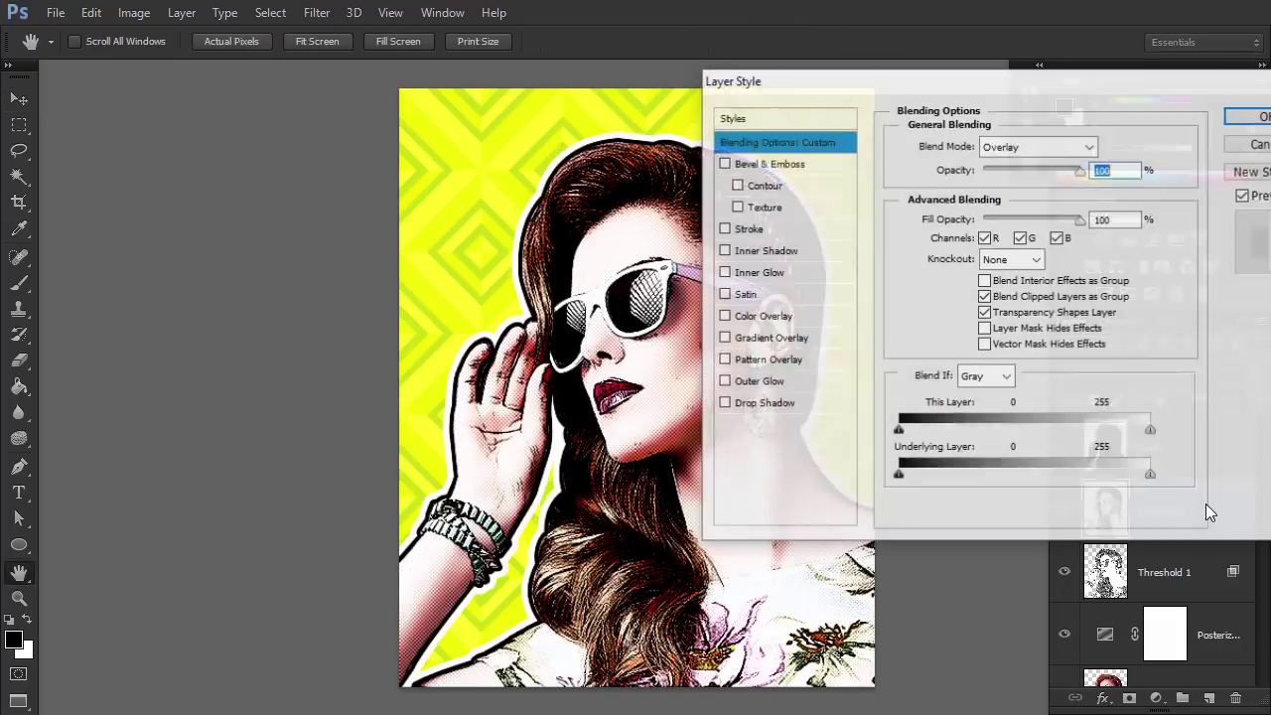
drag(1149, 433, 1084, 432)
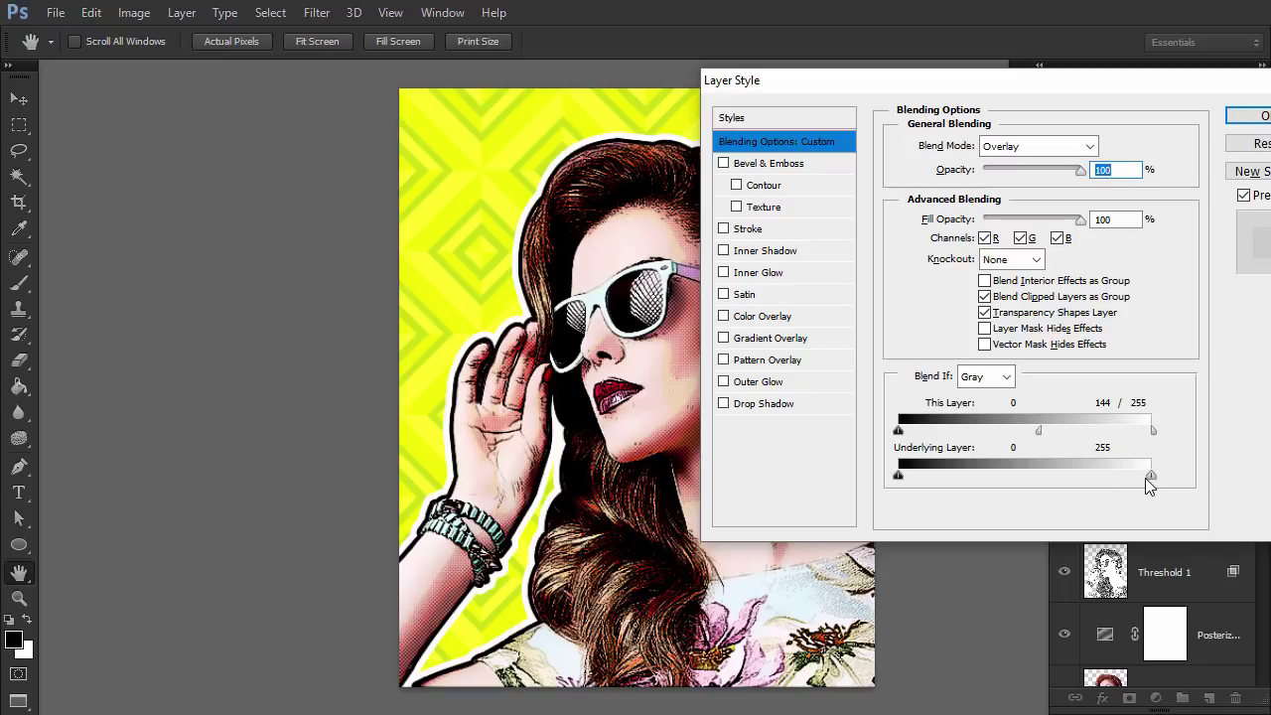
drag(1148, 476, 1042, 464)
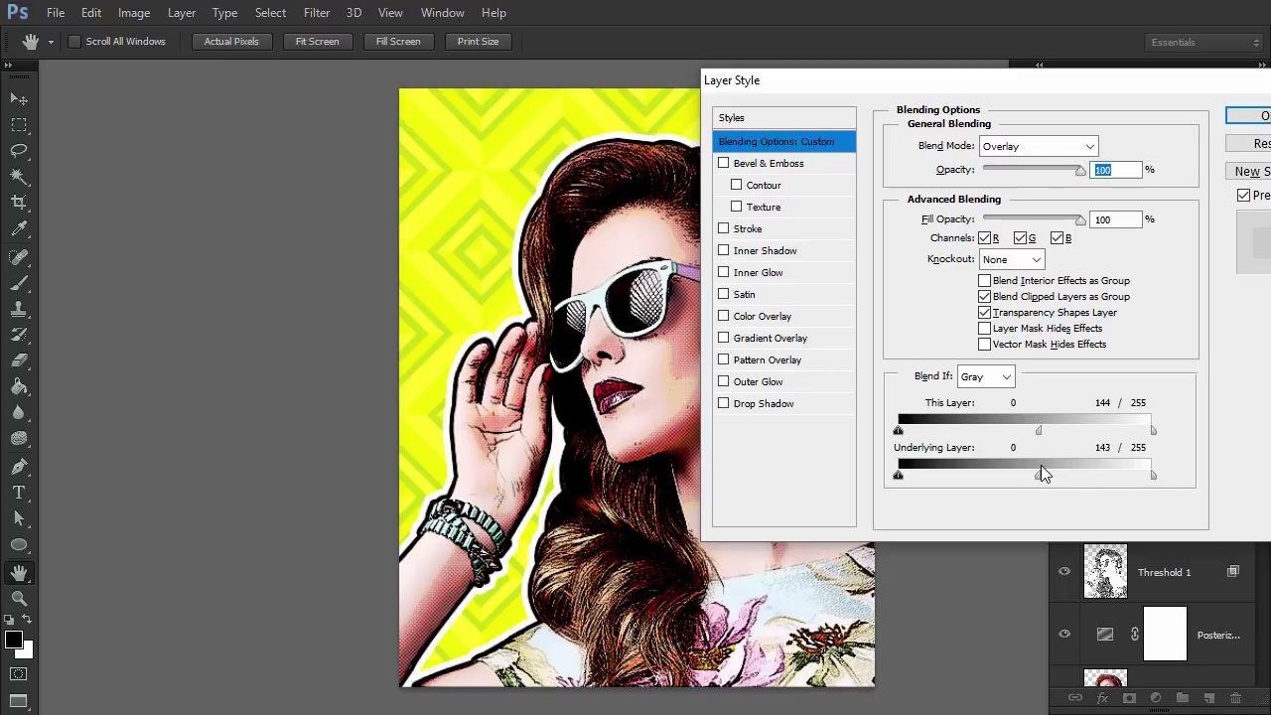
click(1243, 117)
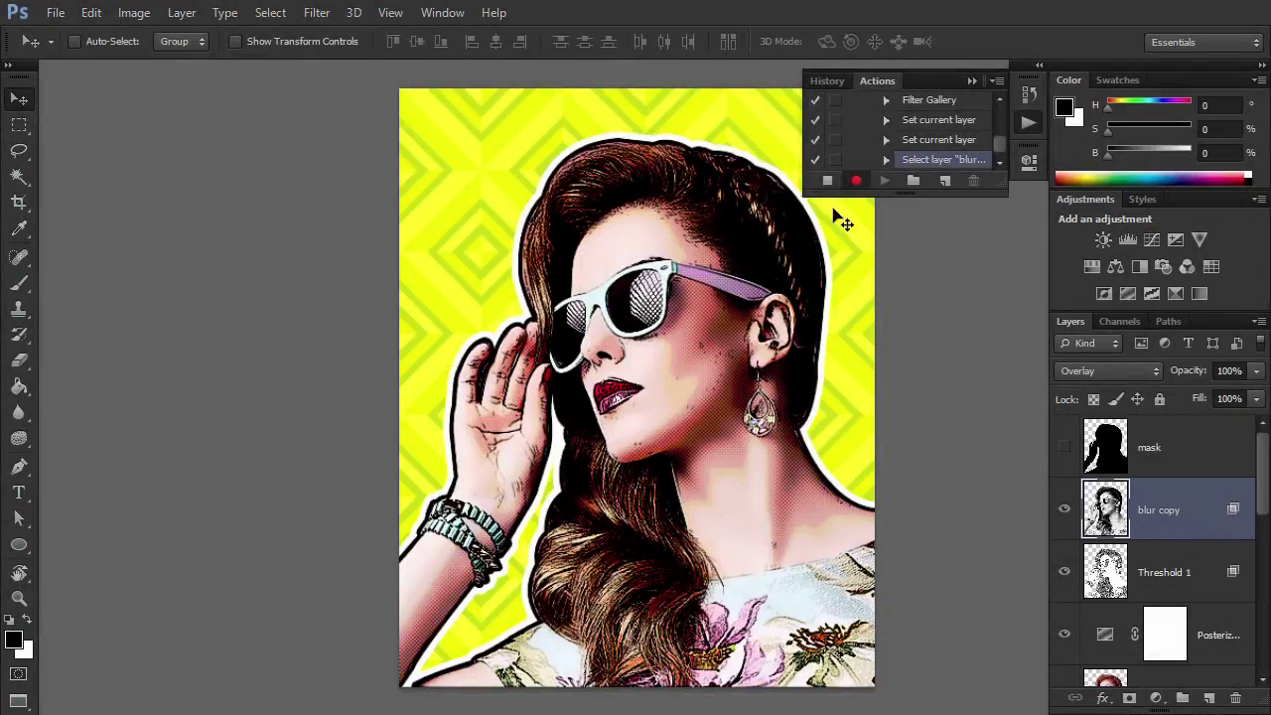
- Stop recording the comic action and toggle Threshold 1's visibility to compare
click(827, 180)
click(1066, 572)
click(1067, 573)
- Enlarge the Actions list and inspect the Make adjustment and Threshold steps' settings
drag(936, 195, 943, 541)
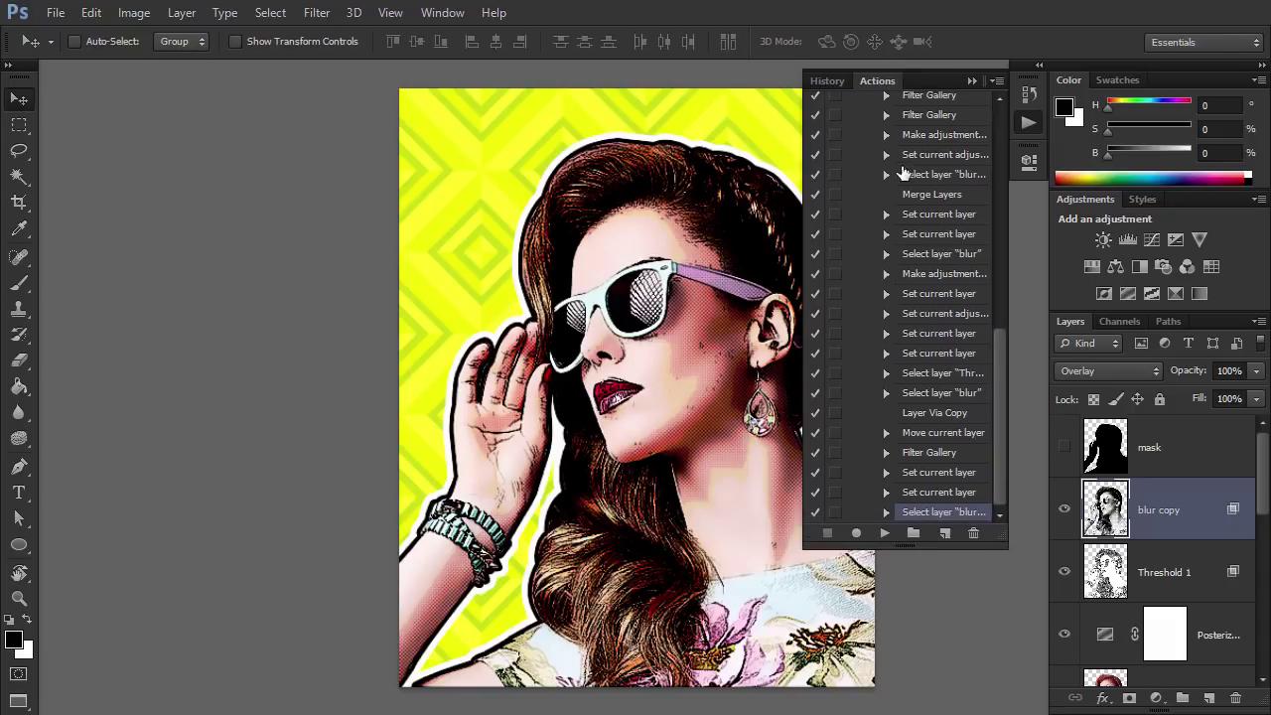
click(887, 136)
click(886, 136)
click(886, 156)
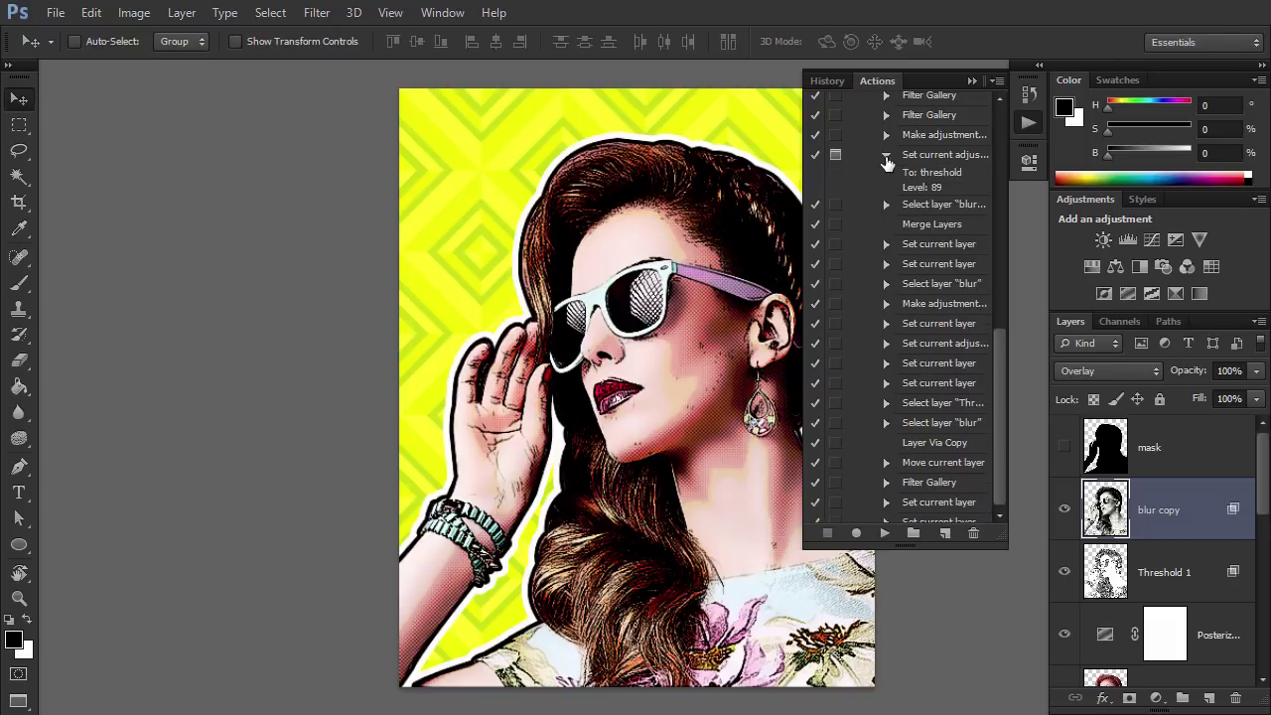
click(887, 156)
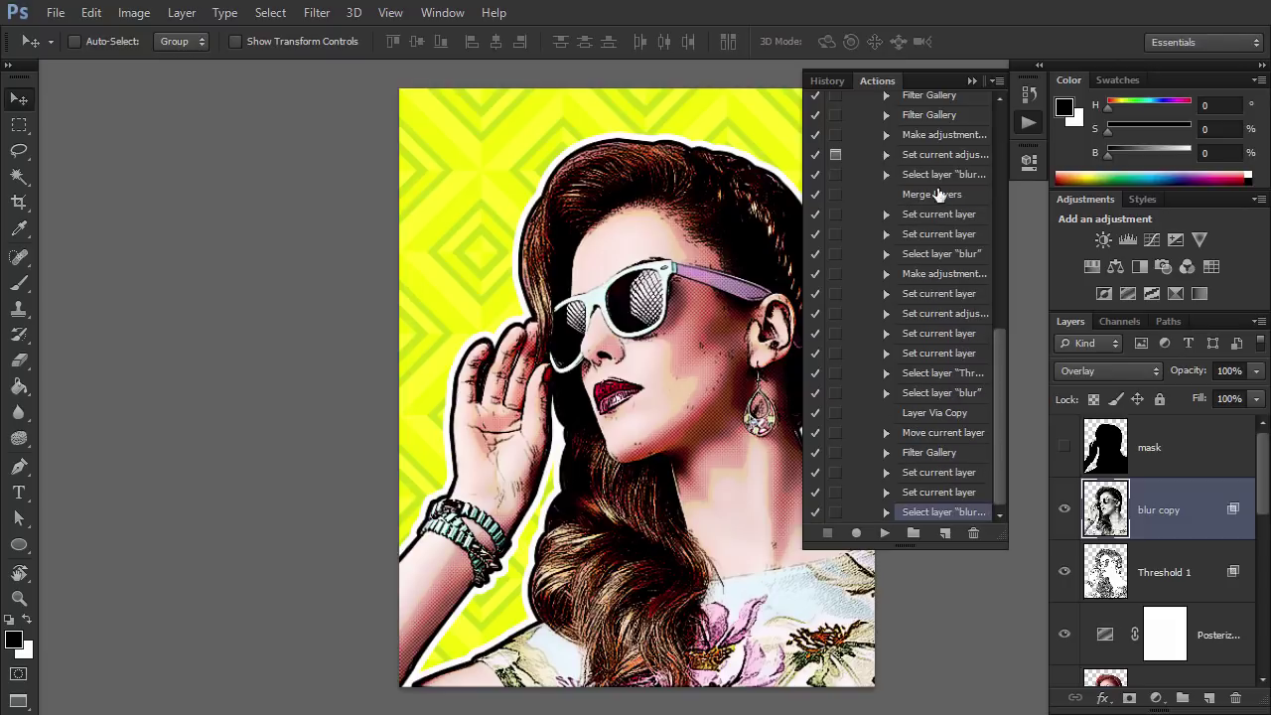
drag(943, 549, 944, 213)
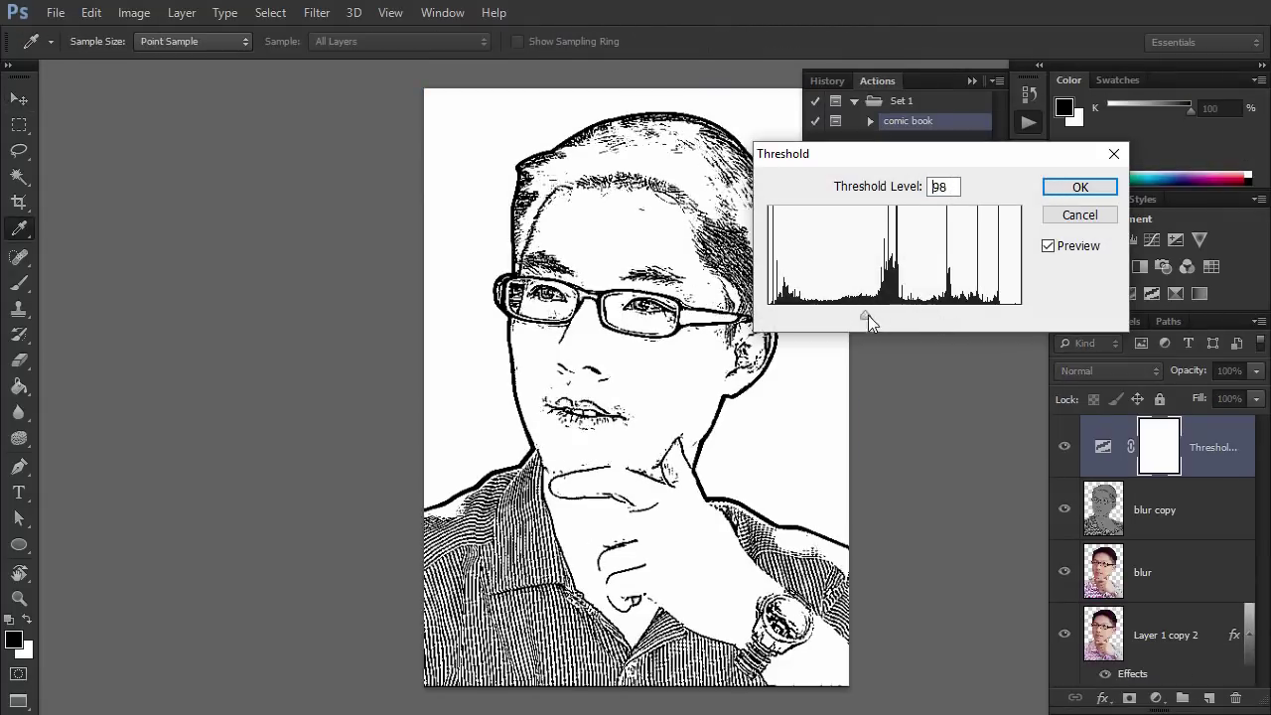
- Adjust the outline Threshold for the man, new and hat portraits as the action runs
drag(868, 315, 858, 312)
key(Return)
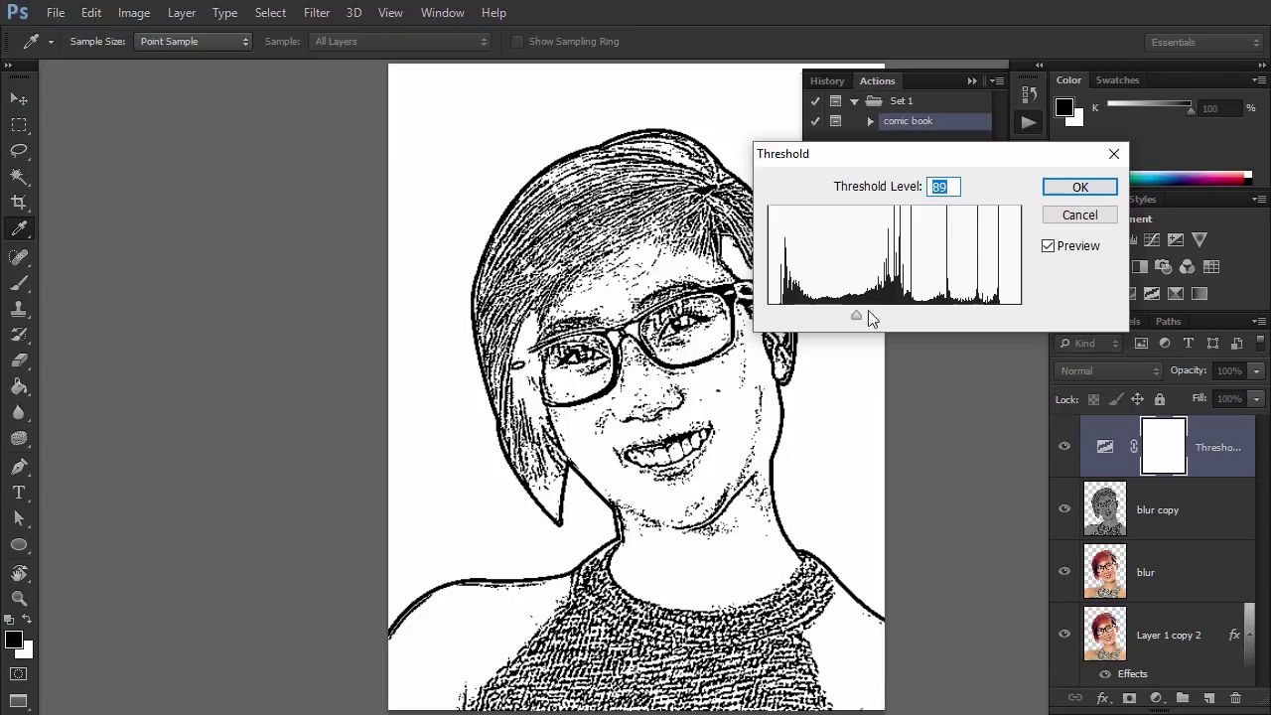
drag(868, 314, 814, 318)
key(Return)
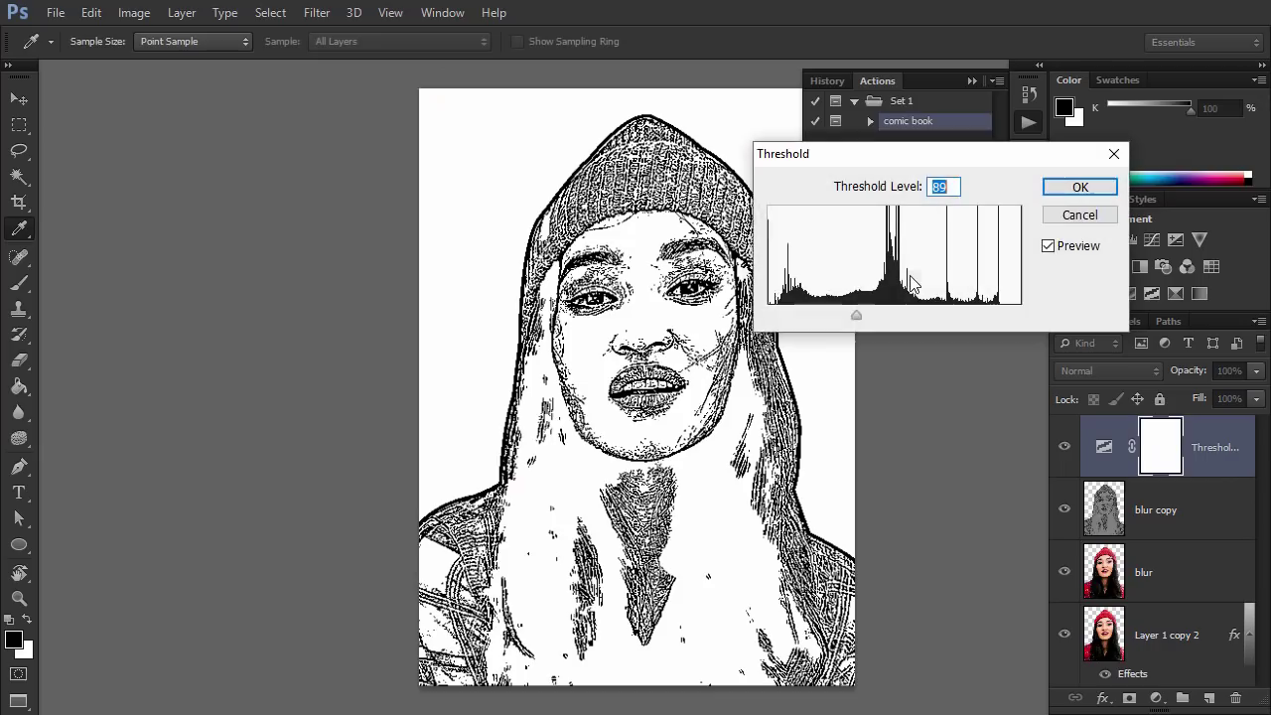
drag(856, 315, 804, 314)
key(Return)
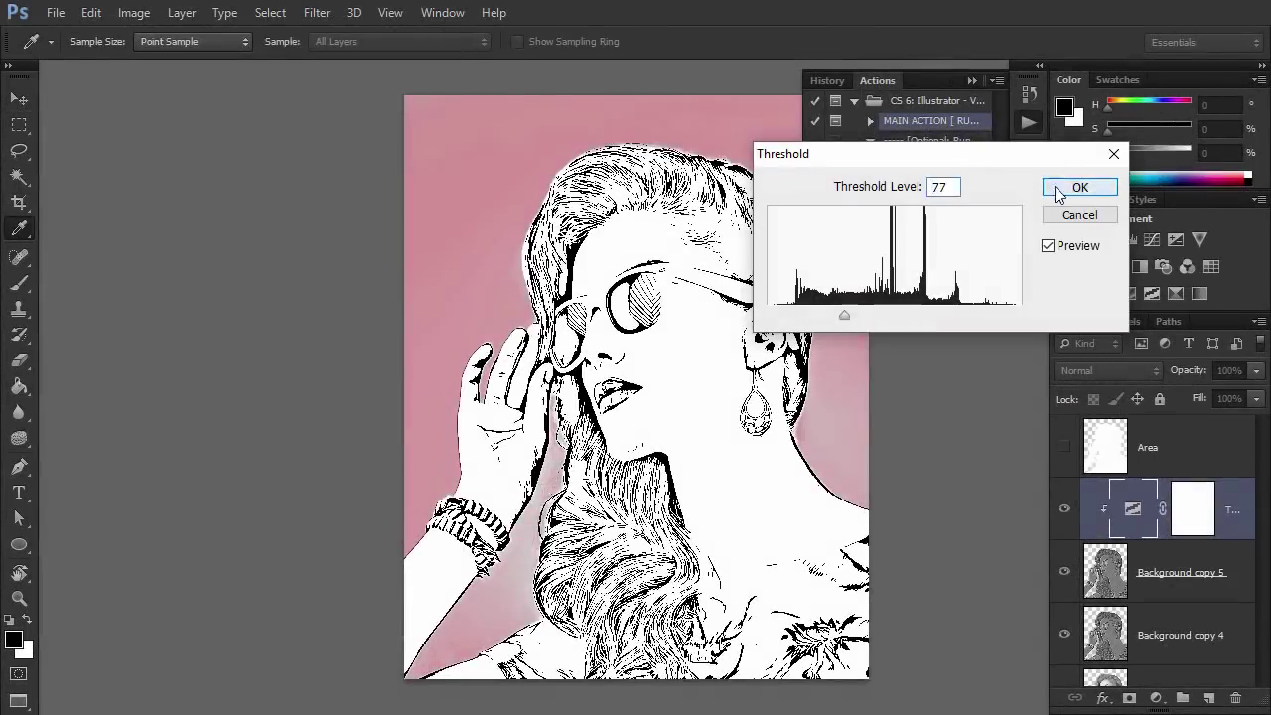
- Accept the premade action's Threshold and message dialogs until it finishes
click(1078, 189)
click(673, 332)
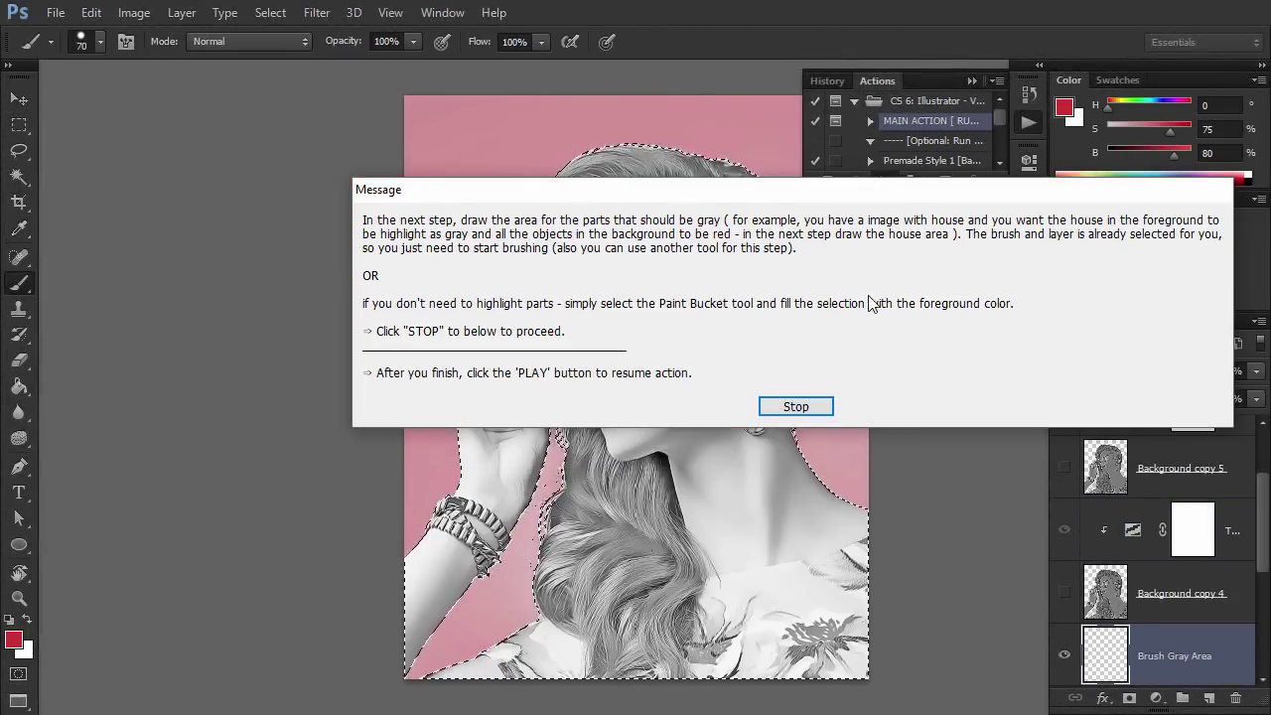
click(795, 406)
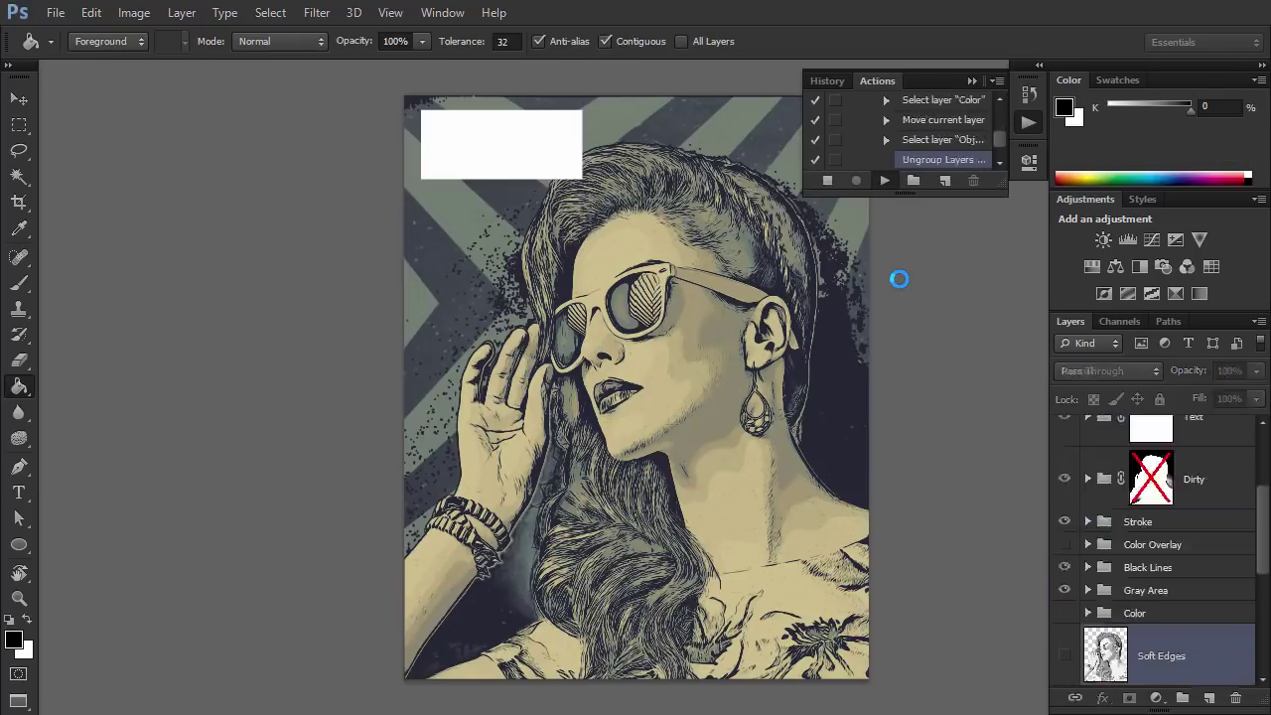
key(Return)
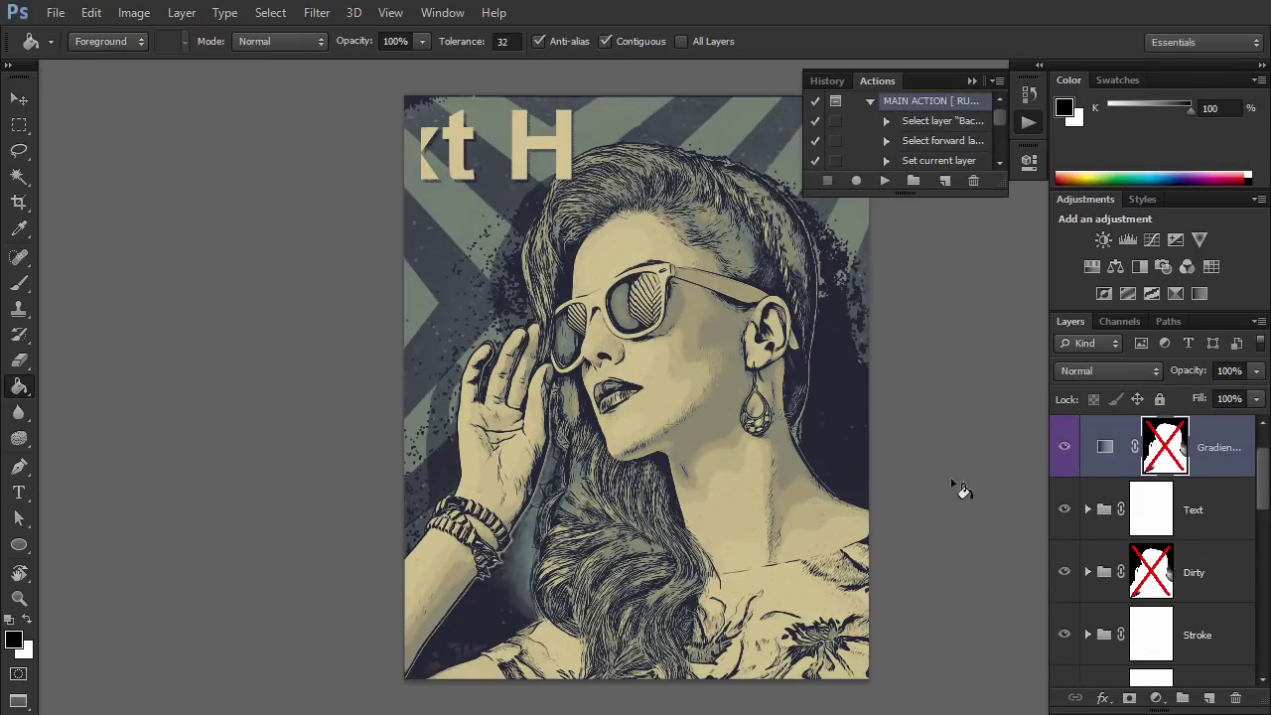